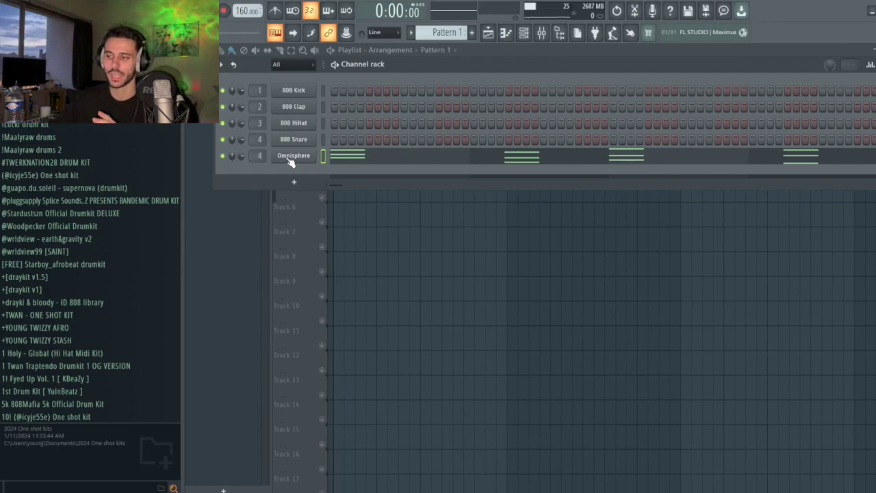
Open the Omnisphere channel's chord notes in the piano roll and play the progression
{"action": "left_click", "coordinate": [292, 157]}
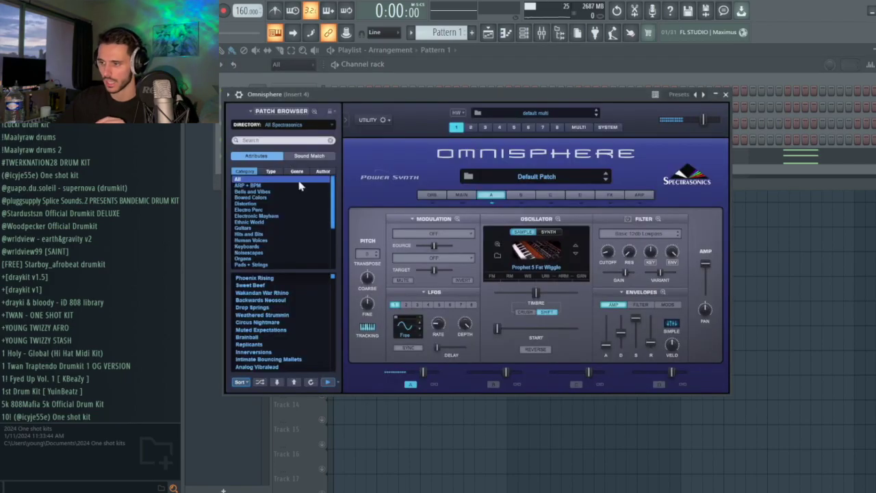
{"action": "left_click", "coordinate": [219, 180]}
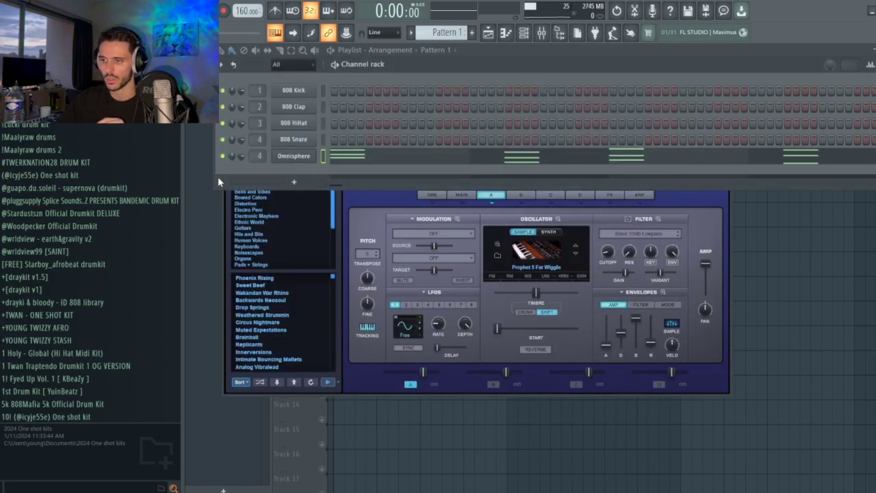
{"action": "left_click", "coordinate": [306, 157]}
{"action": "left_click", "coordinate": [357, 155]}
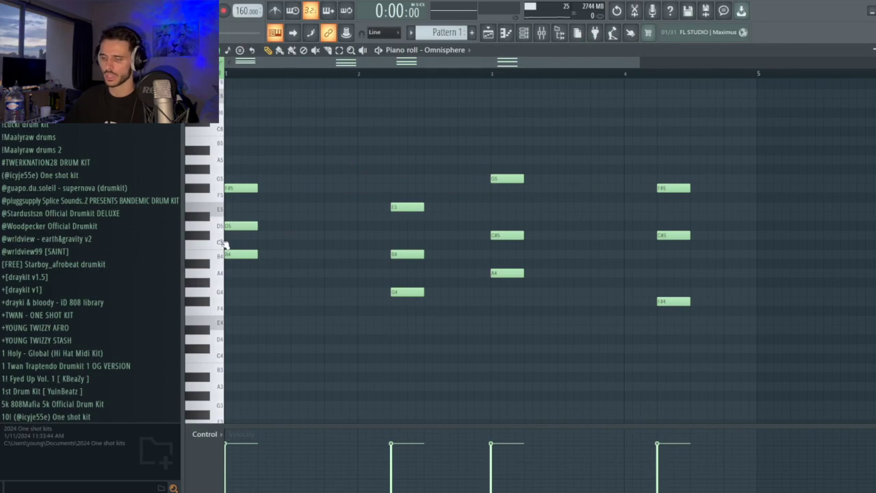
{"action": "key", "text": "space"}
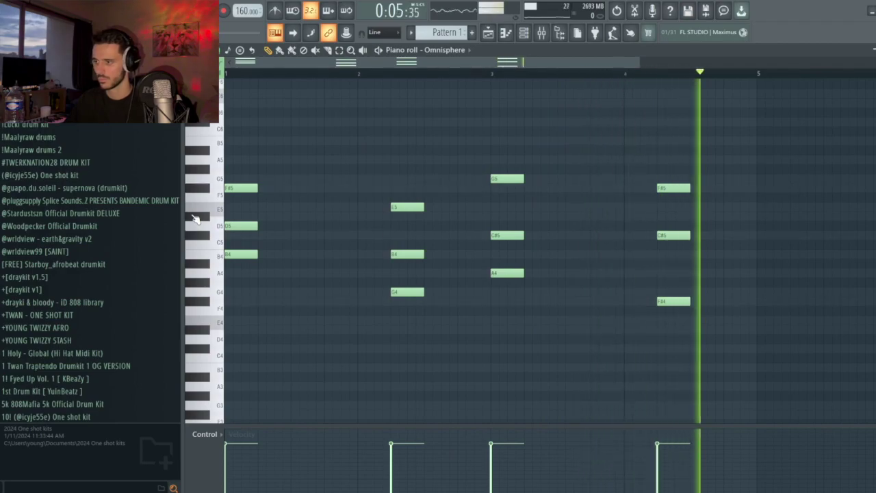
{"action": "key", "text": "space"}
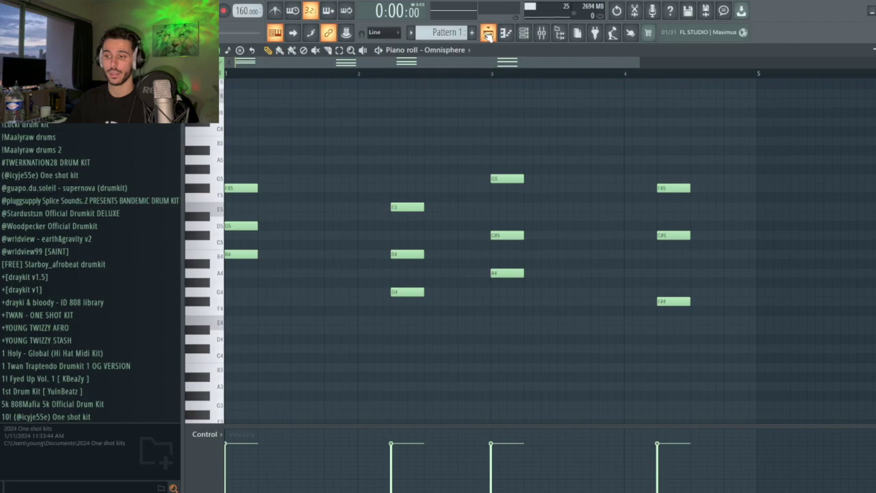
Add a Scorch instrument channel, paste the Omnisphere chord notes into it and play both layers
{"action": "left_click", "coordinate": [523, 34]}
{"action": "left_click", "coordinate": [294, 183]}
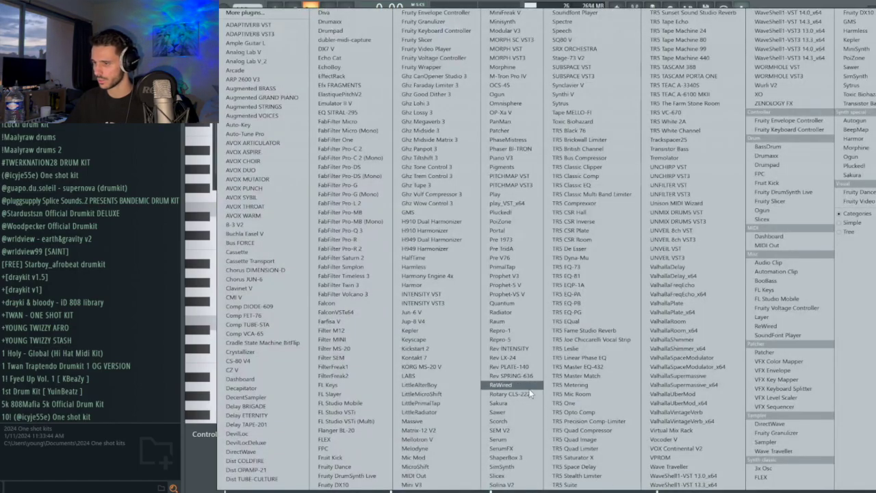
{"action": "left_click", "coordinate": [499, 421]}
{"action": "right_click", "coordinate": [318, 171]}
{"action": "right_click", "coordinate": [319, 171]}
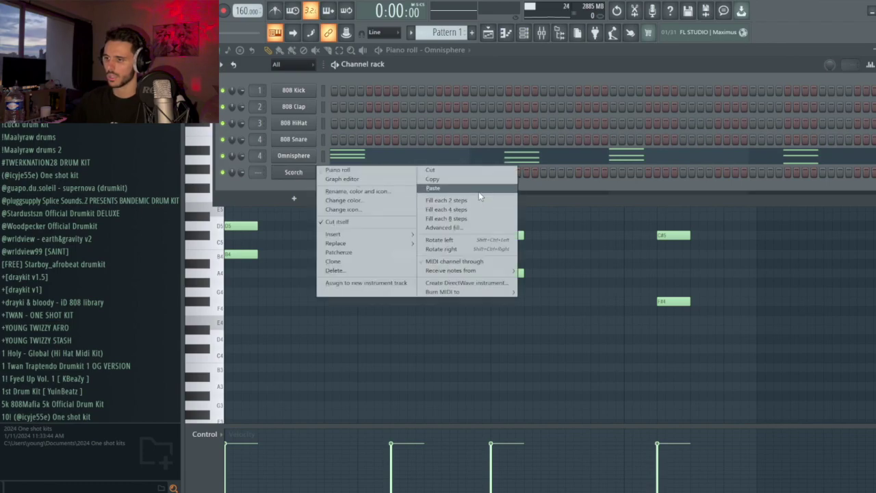
{"action": "left_click", "coordinate": [478, 192]}
{"action": "key", "text": "space"}
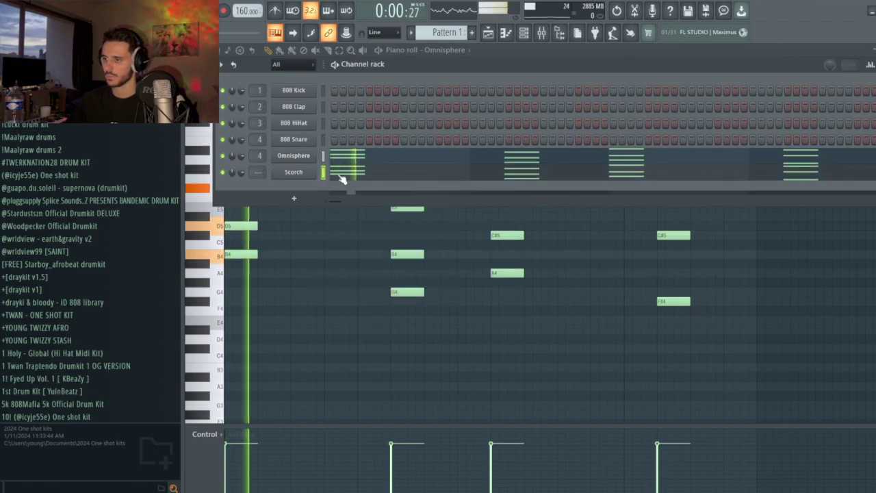
Audition Scorch's Synth Keys sounds over the playing chords, keep the one after Mog Tracks and check its effects
{"action": "left_click", "coordinate": [296, 173]}
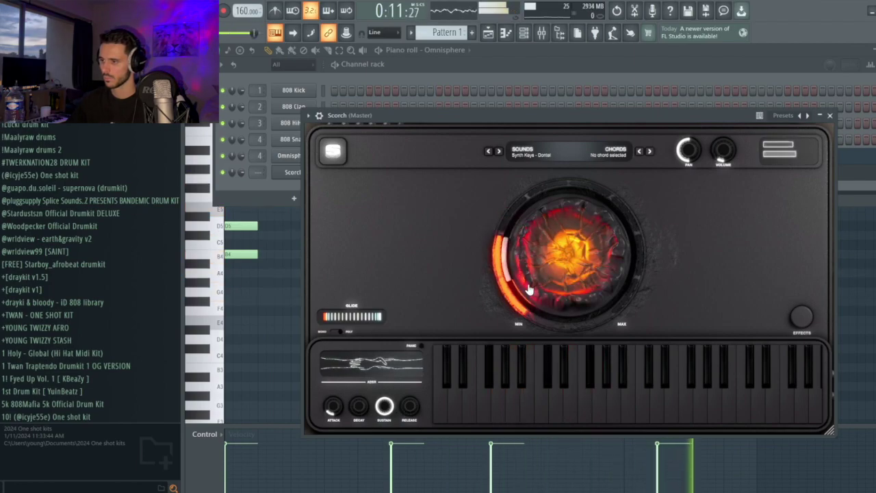
{"action": "left_click", "coordinate": [498, 151]}
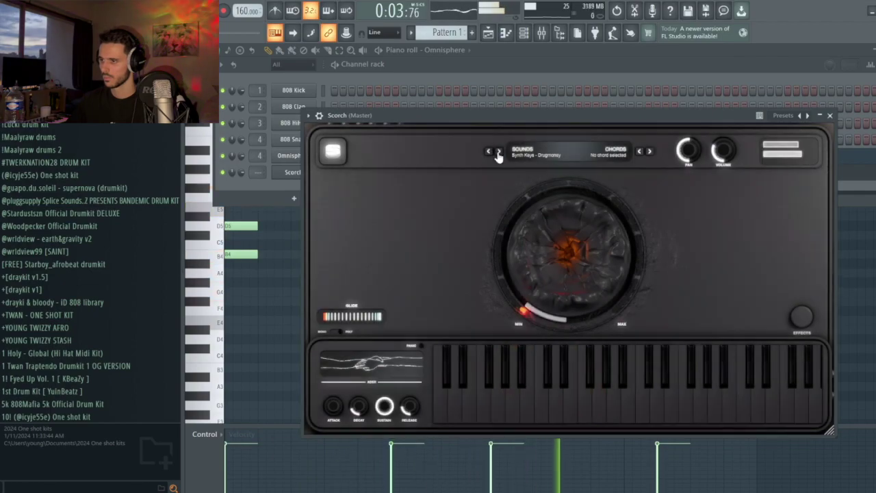
{"action": "left_click", "coordinate": [498, 152]}
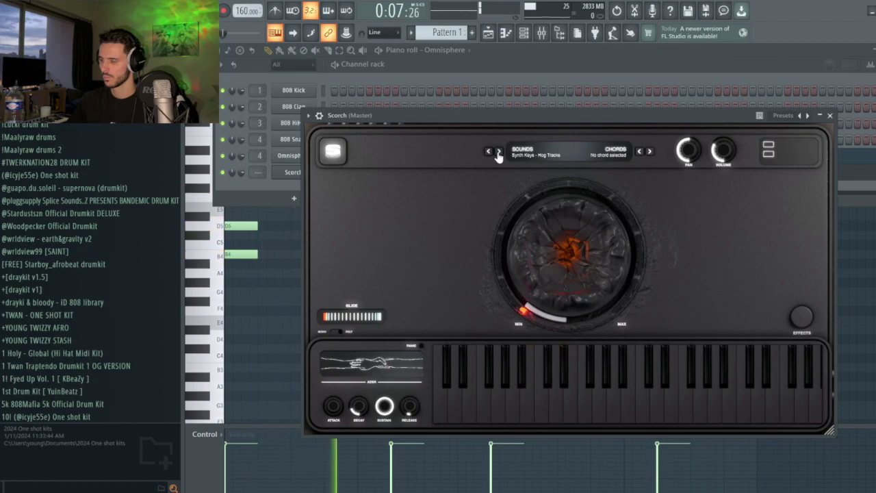
{"action": "left_click", "coordinate": [499, 152]}
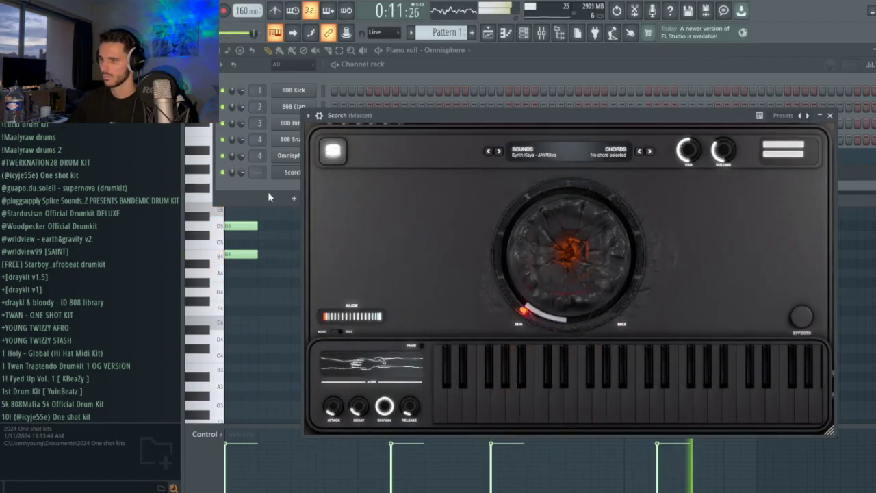
{"action": "left_click", "coordinate": [808, 320]}
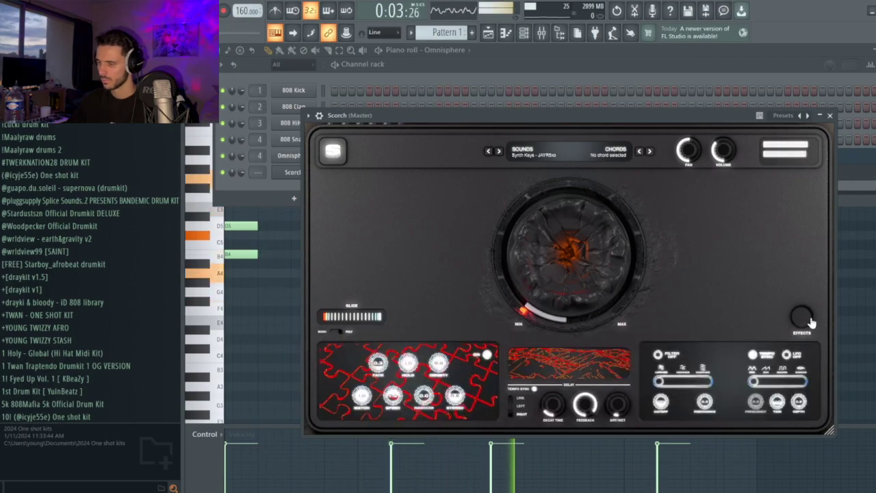
{"action": "left_click", "coordinate": [810, 321]}
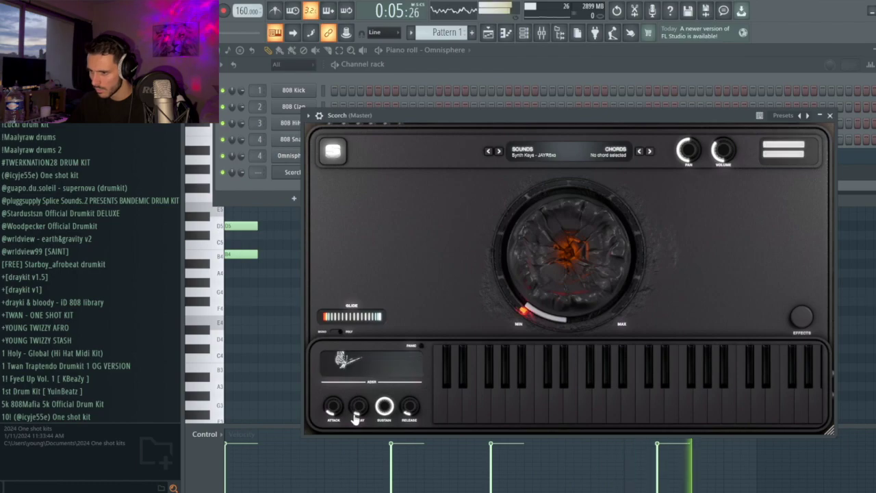
{"action": "left_click", "coordinate": [291, 172]}
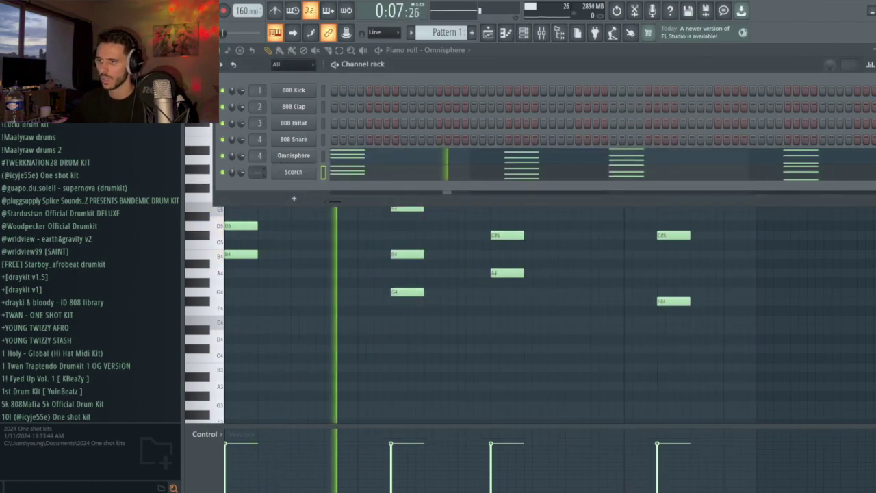
Inspect the ValhallaVintageVerb settings on mixer Insert 4
{"action": "left_click", "coordinate": [541, 32]}
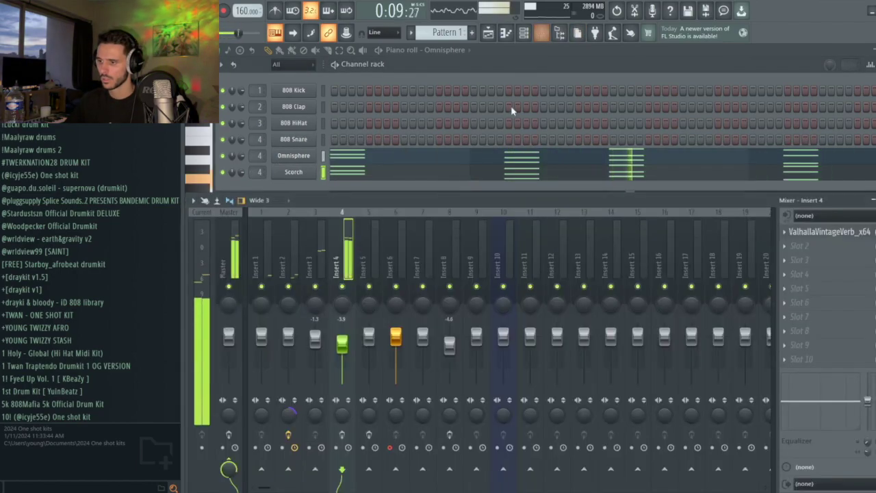
{"action": "left_click", "coordinate": [854, 233]}
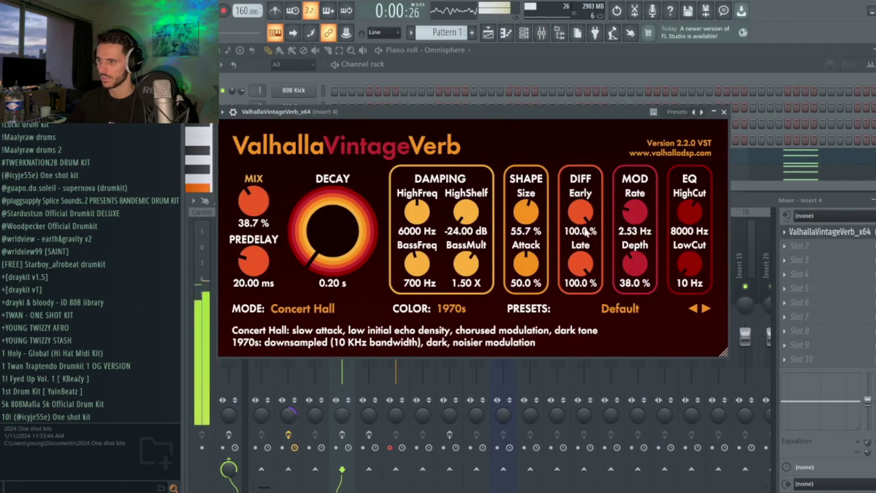
{"action": "left_click", "coordinate": [854, 234]}
Place Drumloop Omerta 170 from the Drumloops folder of +YOUNG TWIZZY STASH at the start of playlist Track 3
{"action": "left_click", "coordinate": [487, 32]}
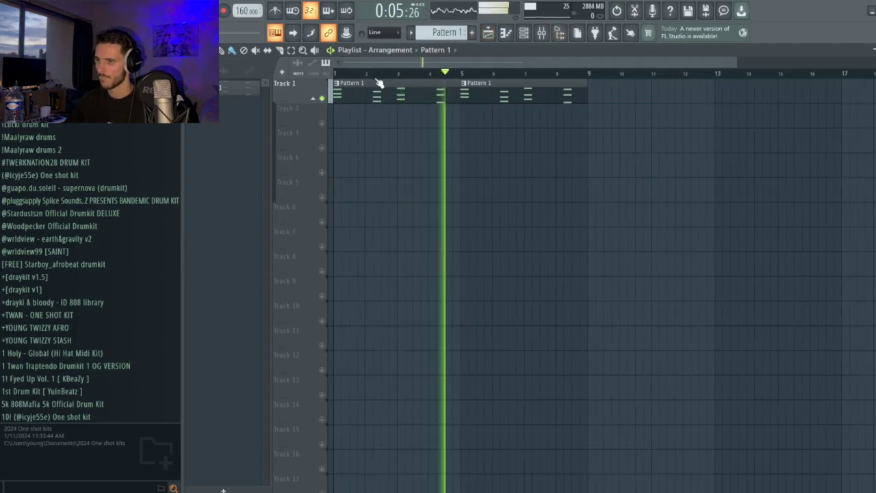
{"action": "scroll", "coordinate": [78, 217], "scroll_direction": "up", "scroll_amount": 7}
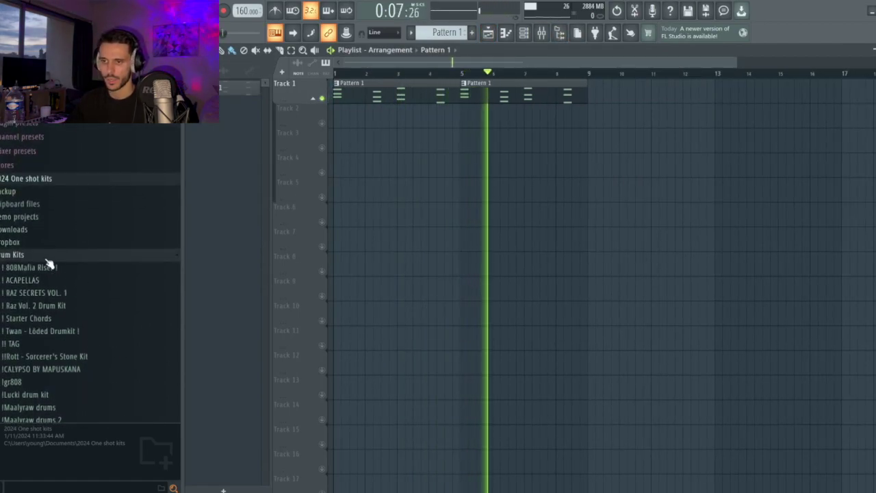
{"action": "scroll", "coordinate": [62, 260], "scroll_direction": "down", "scroll_amount": 5}
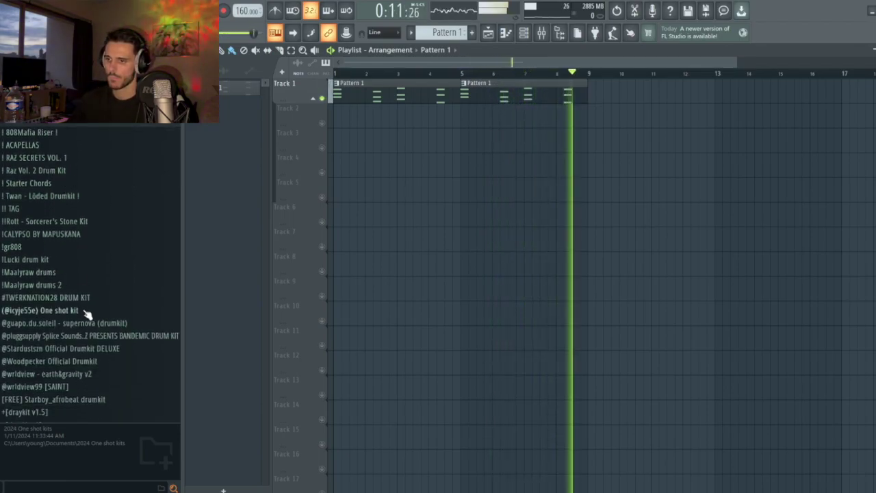
{"action": "scroll", "coordinate": [92, 310], "scroll_direction": "down", "scroll_amount": 4}
{"action": "left_click", "coordinate": [82, 343]}
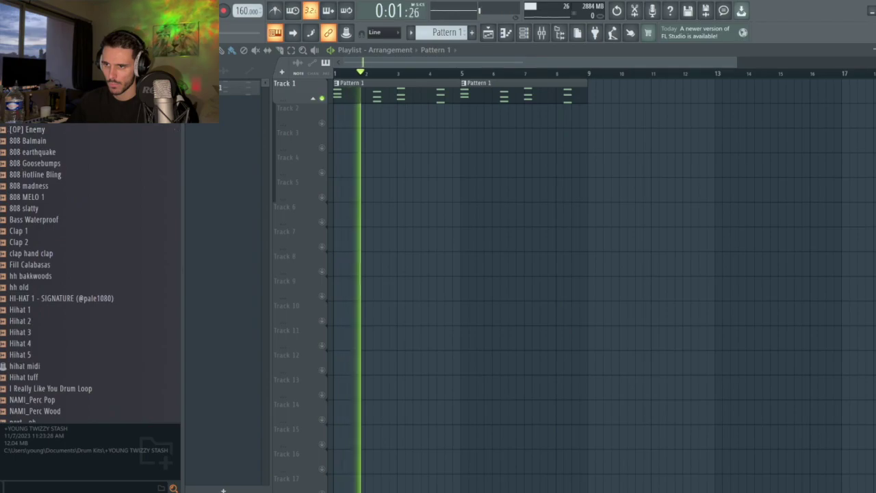
{"action": "left_click", "coordinate": [111, 141]}
{"action": "key", "text": "space"}
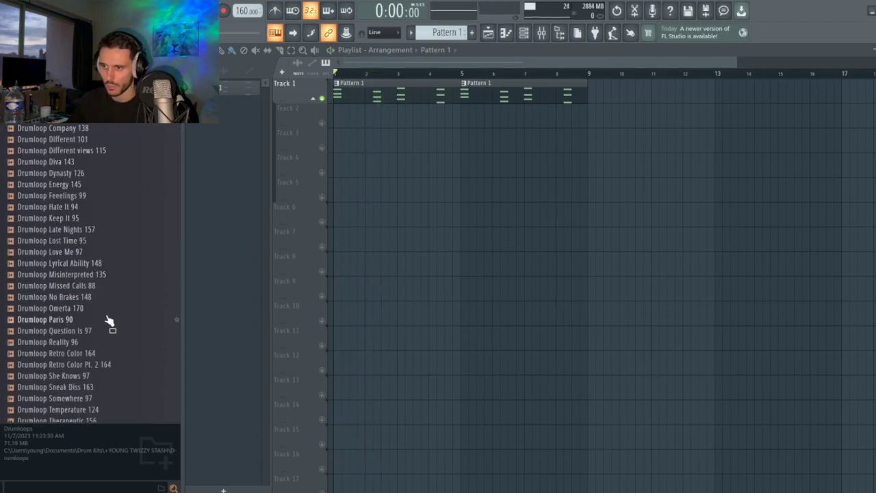
{"action": "left_click_drag", "start_coordinate": [106, 310], "coordinate": [324, 151]}
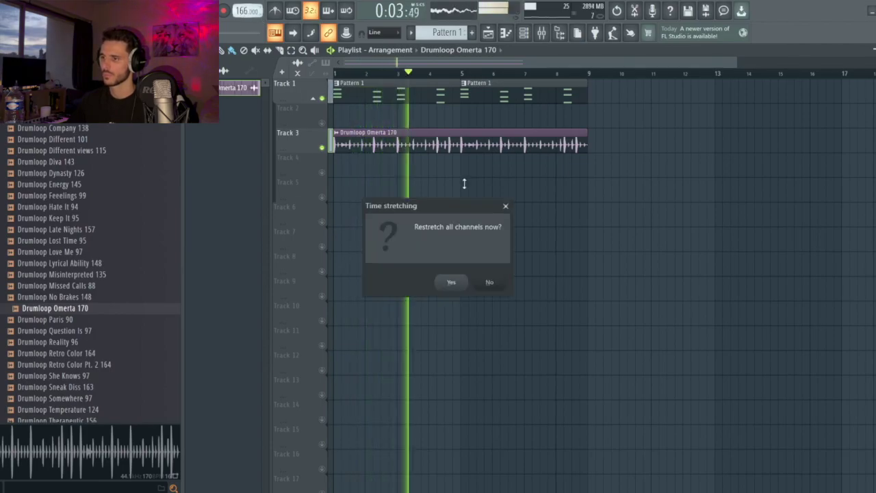
Lower the project tempo to 144 BPM by ear and restretch all channels to match
{"action": "left_click", "coordinate": [451, 283]}
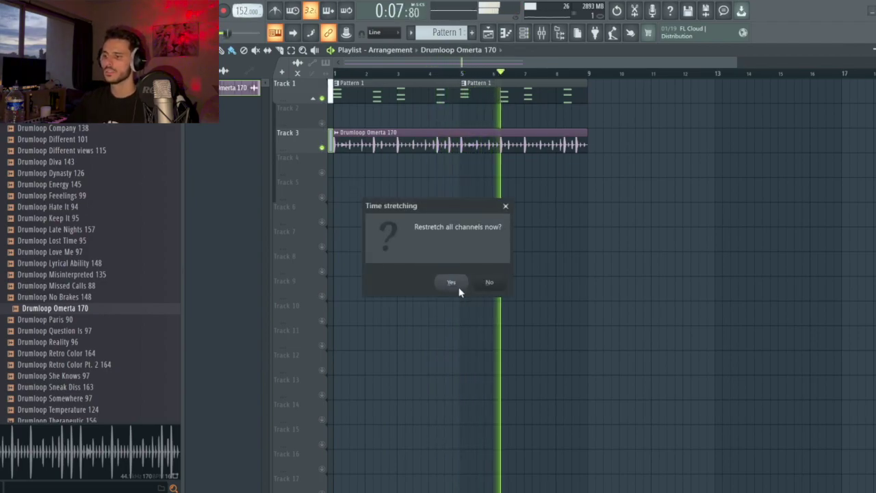
{"action": "left_click", "coordinate": [451, 282]}
{"action": "left_click", "coordinate": [457, 290]}
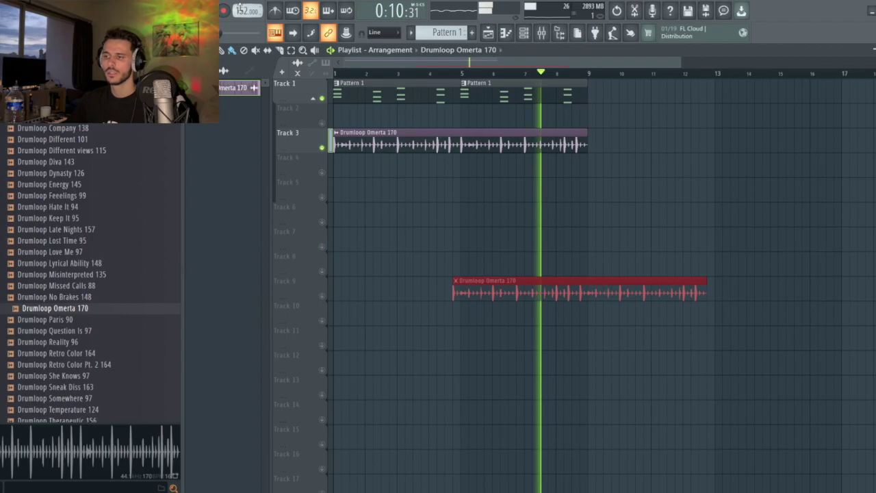
{"action": "right_click", "coordinate": [556, 295]}
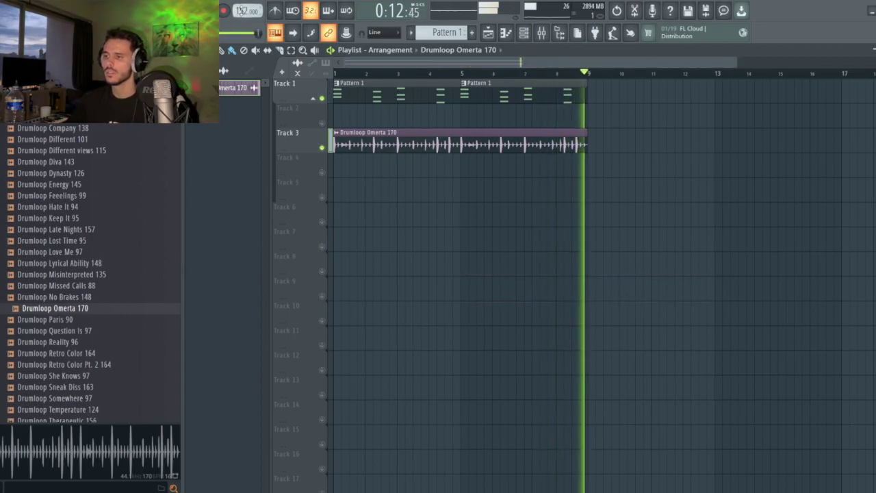
{"action": "left_click", "coordinate": [452, 282]}
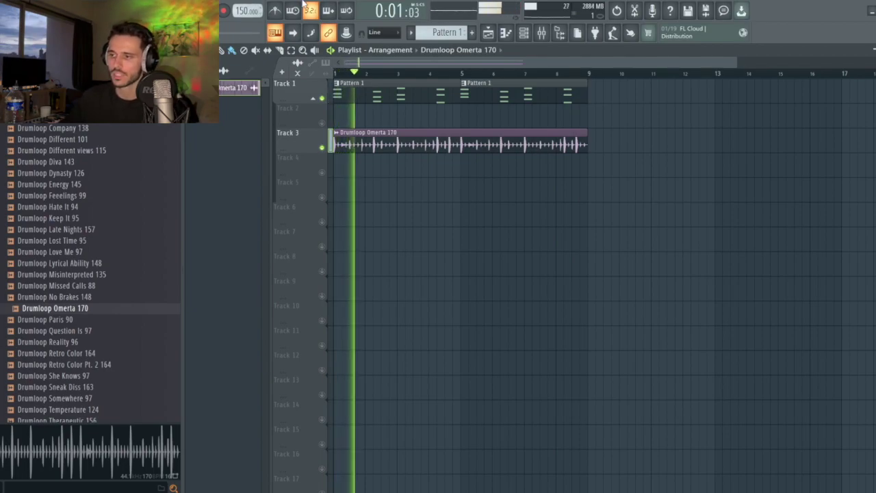
{"action": "key", "text": "space"}
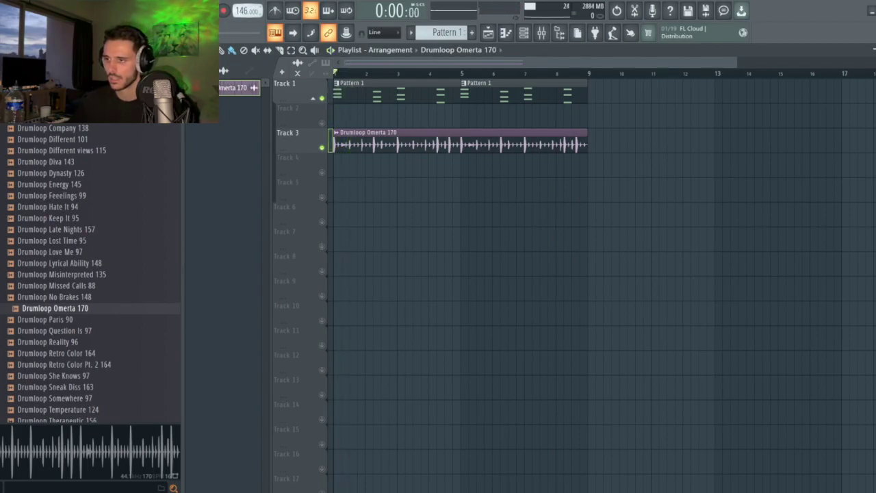
{"action": "key", "text": "Return"}
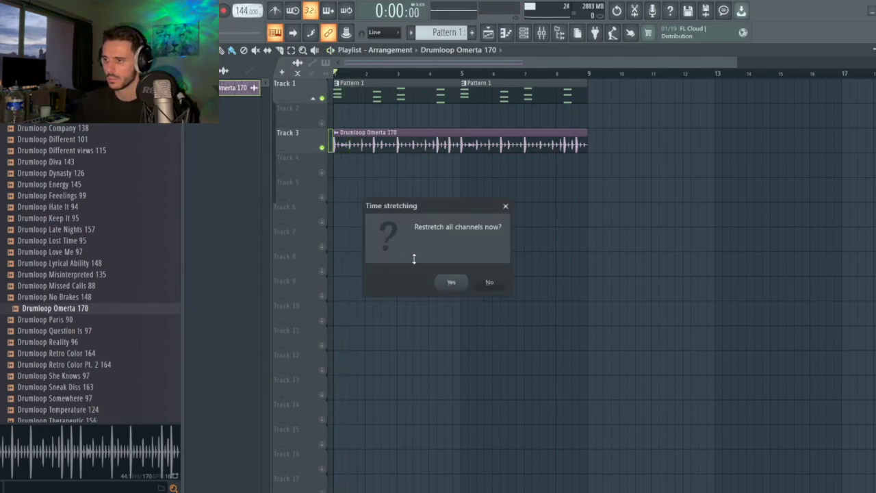
{"action": "left_click", "coordinate": [446, 284]}
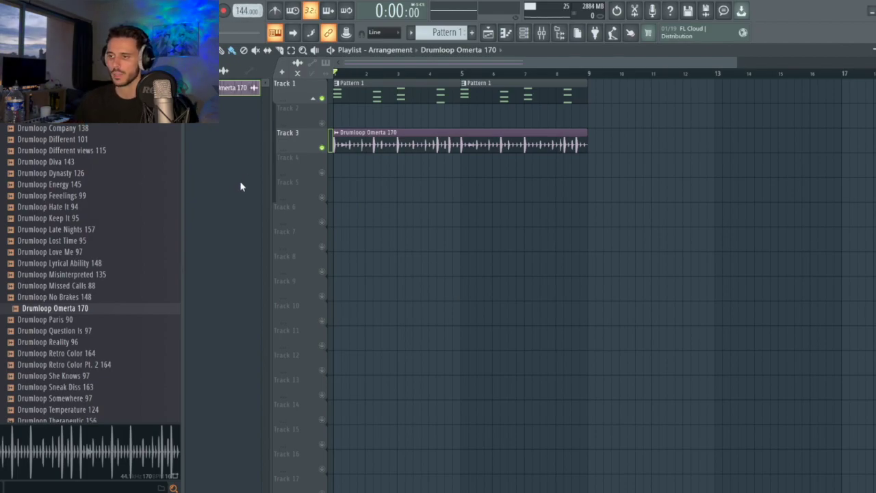
Record vocal takes over the arrangement into the playlist as audio clips, with the metronome on
{"action": "left_click", "coordinate": [556, 30]}
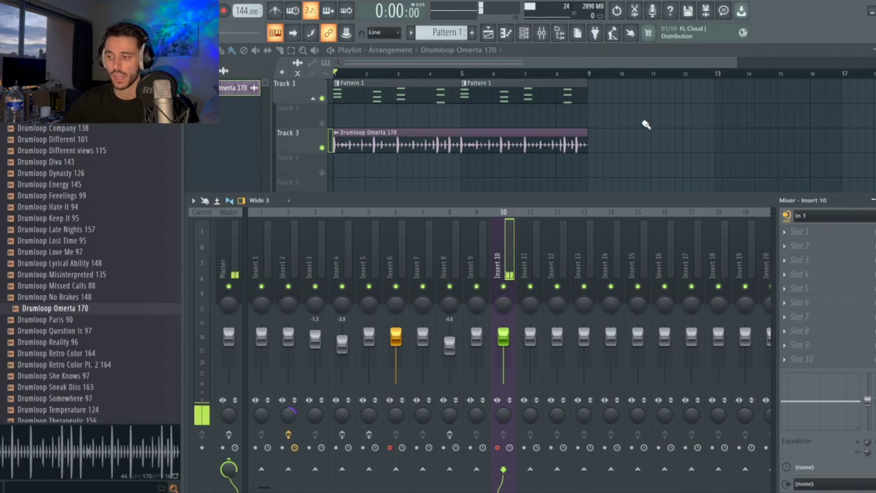
{"action": "key", "text": "F9"}
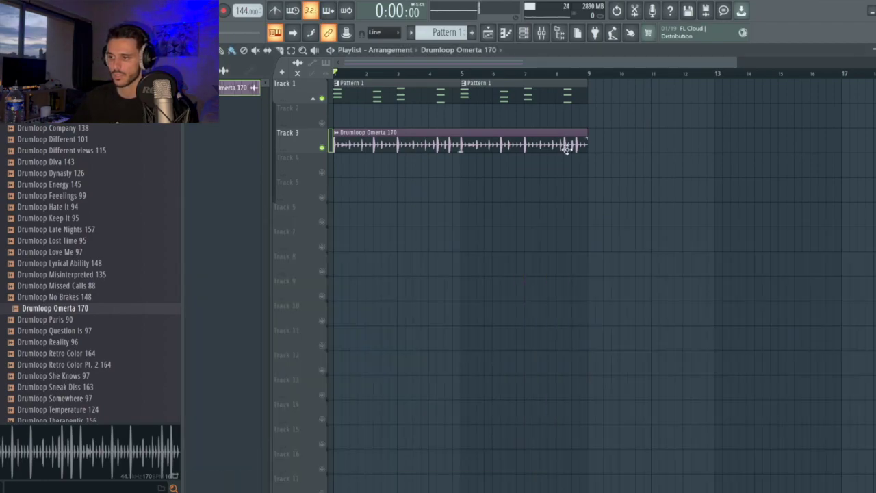
{"action": "left_click", "coordinate": [223, 12]}
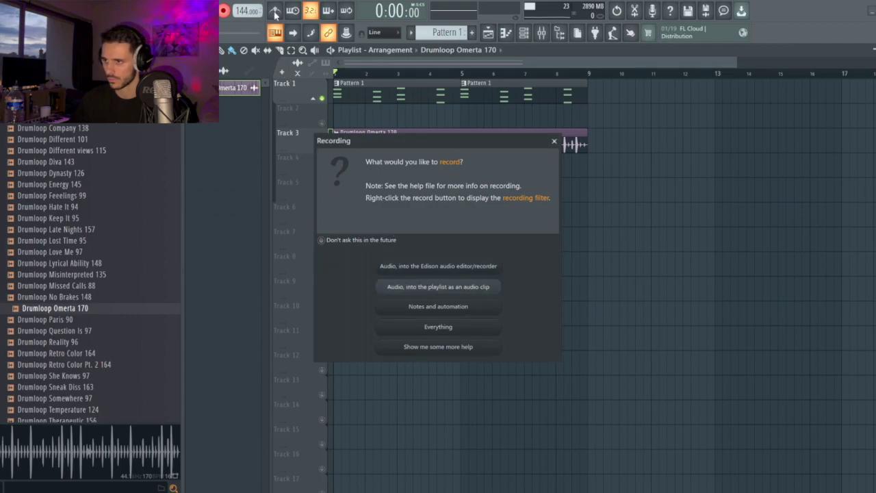
{"action": "left_click", "coordinate": [438, 287]}
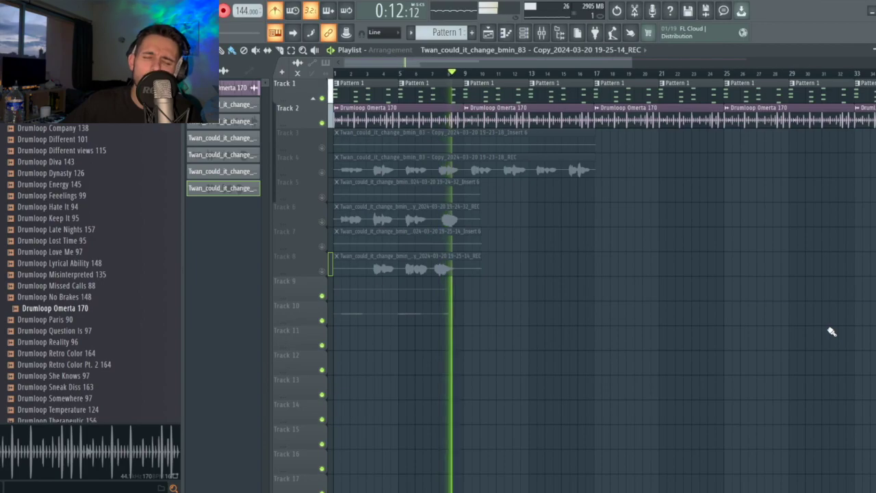
{"action": "key", "text": "space"}
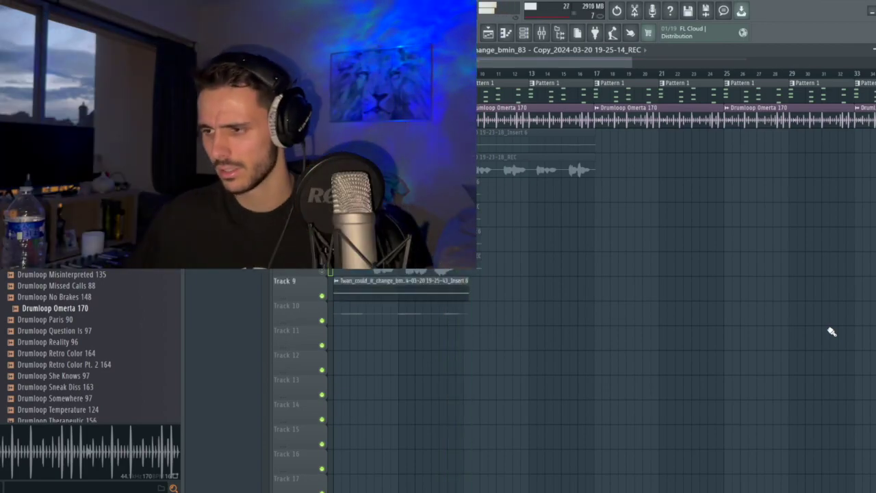
Normalize the vocal take on Track 10 and record further vocal takes over the arrangement
{"action": "double_click", "coordinate": [359, 308]}
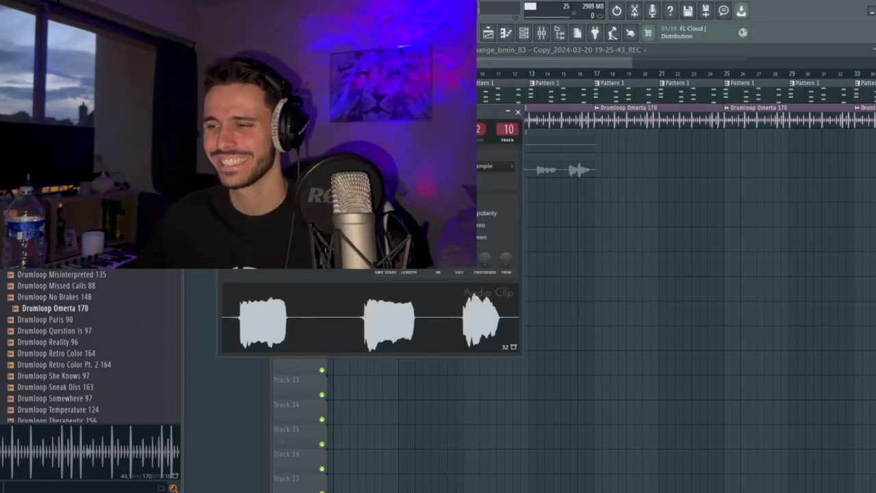
{"action": "key", "text": "Escape"}
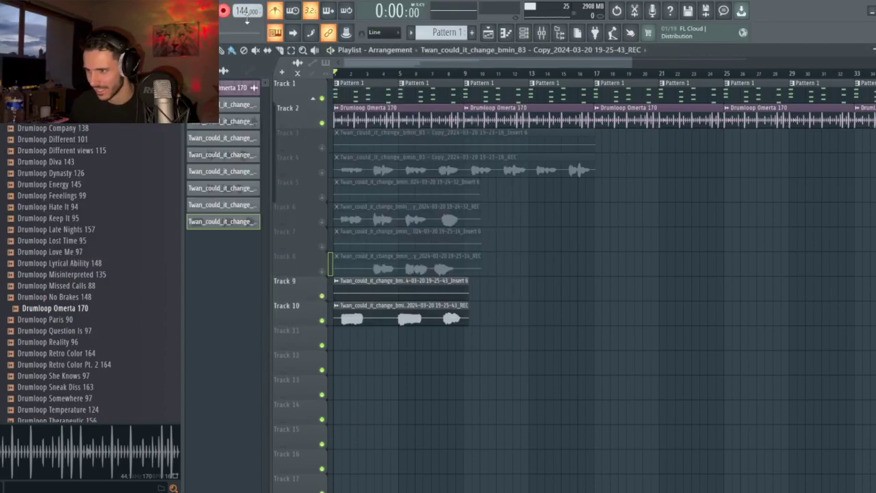
{"action": "key", "text": "space"}
{"action": "scroll", "coordinate": [591, 212], "scroll_direction": "up", "scroll_amount": 4}
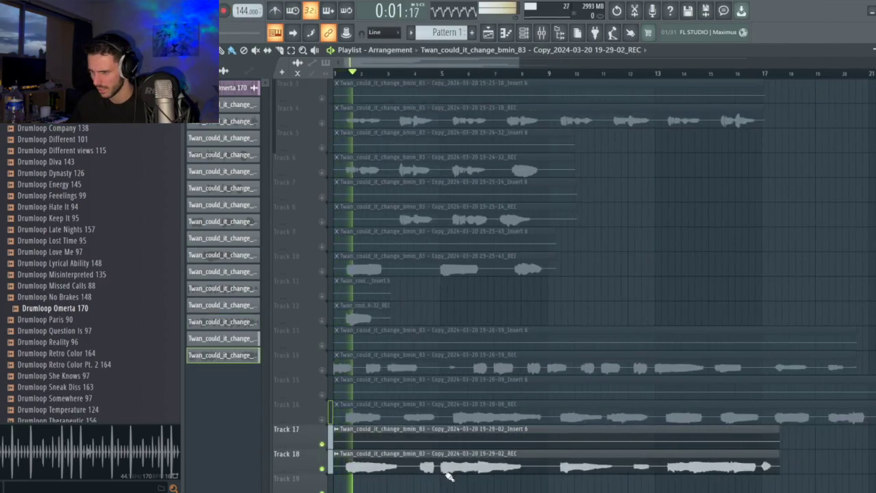
Normalize the vocal take on Track 18 and check its playback on the mixer's REC insert
{"action": "double_click", "coordinate": [446, 468]}
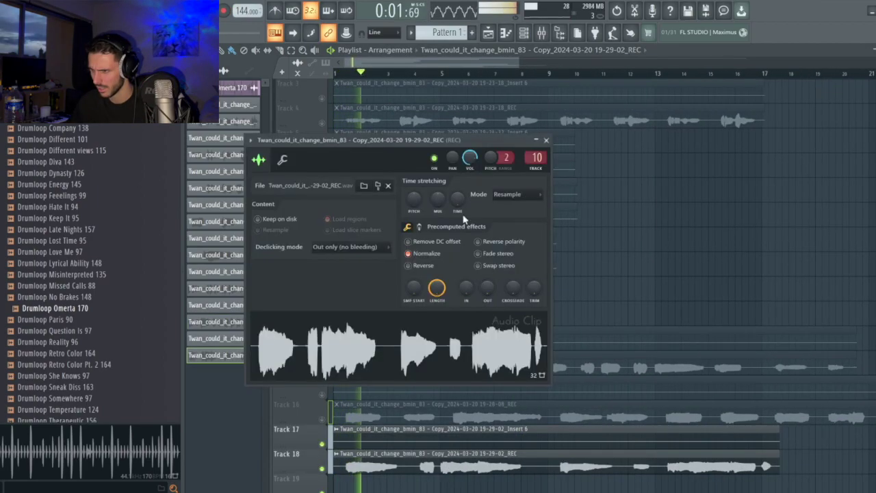
{"action": "left_click", "coordinate": [547, 141]}
{"action": "left_click", "coordinate": [541, 32]}
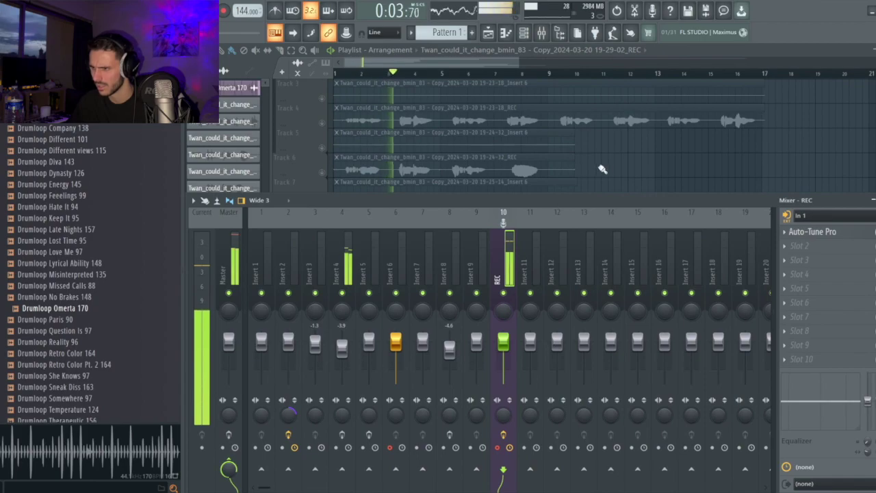
{"action": "key", "text": "F9"}
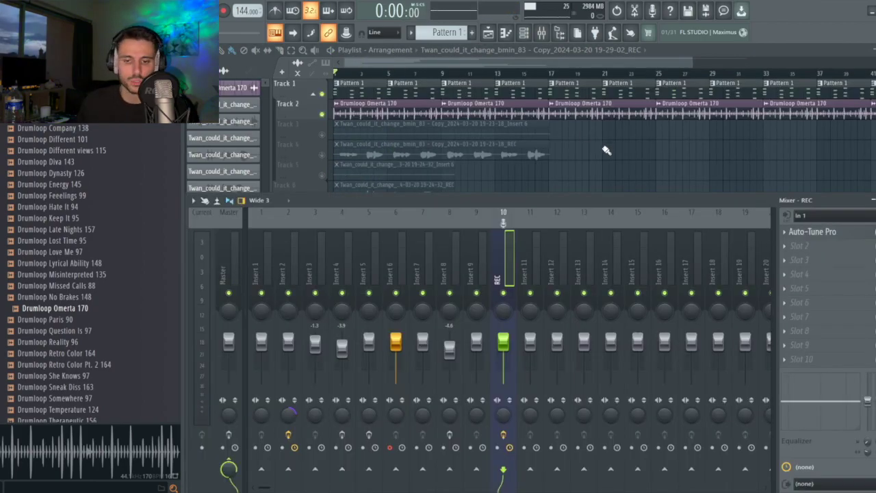
{"action": "key", "text": "F9"}
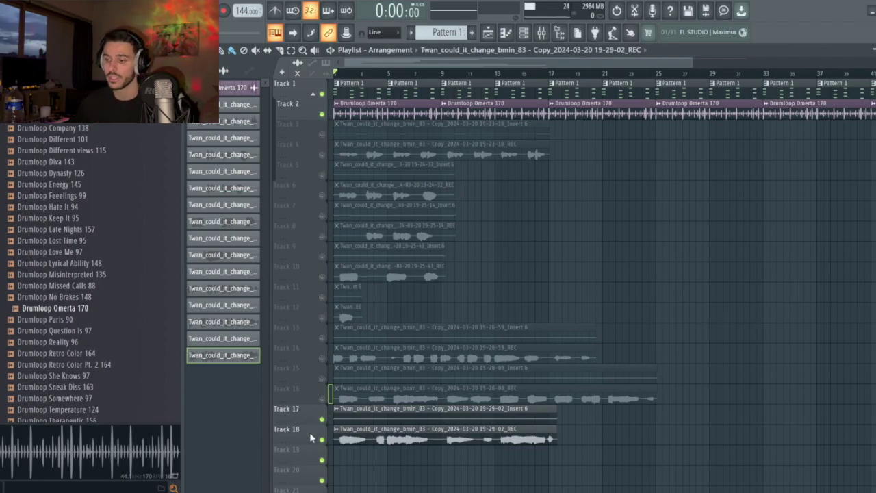
With only Track 16's vocal take soloed, switch all audio clips to realtime stretching and raise the project tempo to 166 BPM
{"action": "left_click", "coordinate": [321, 399], "text": "ctrl"}
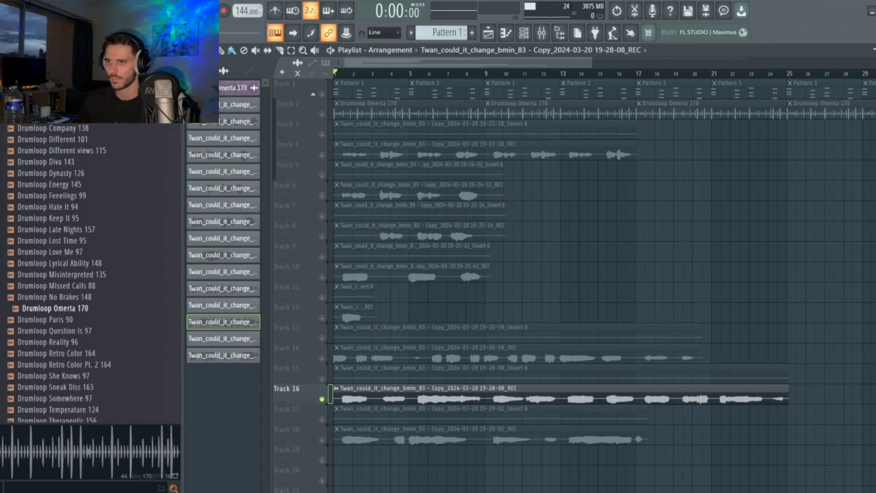
{"action": "left_click", "coordinate": [106, 7]}
{"action": "mouse_move", "coordinate": [199, 42]}
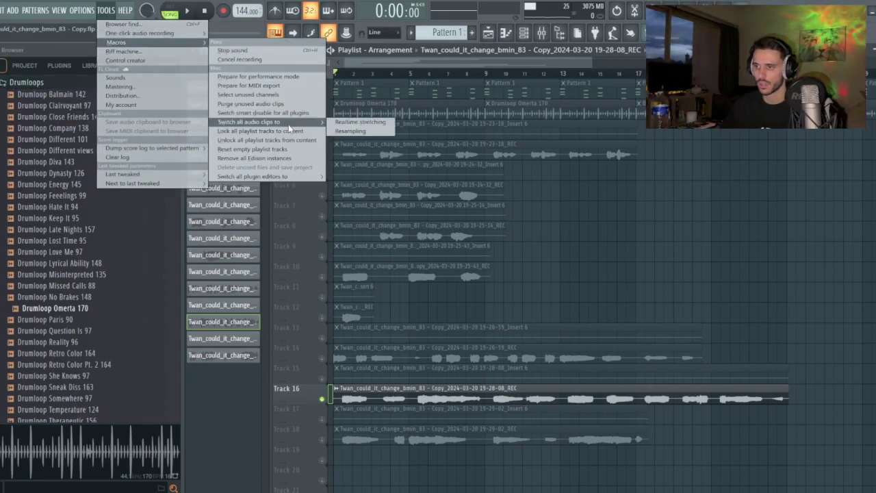
{"action": "left_click", "coordinate": [355, 123]}
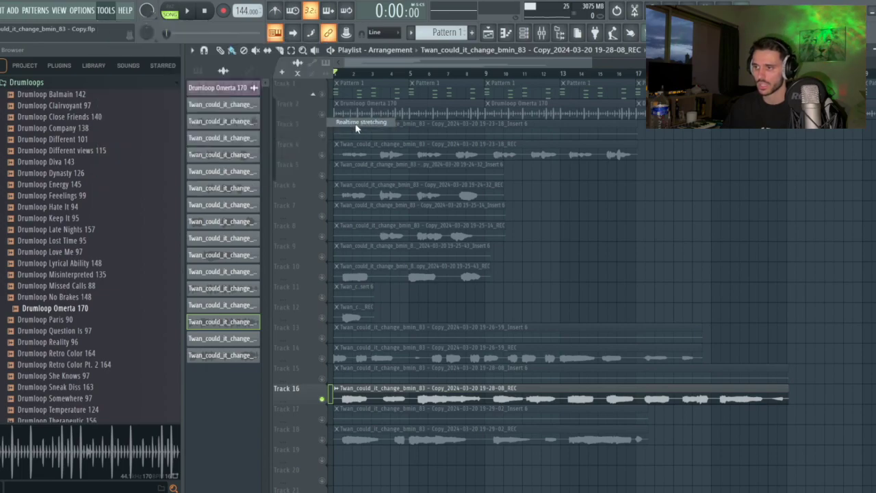
{"action": "left_click", "coordinate": [528, 290]}
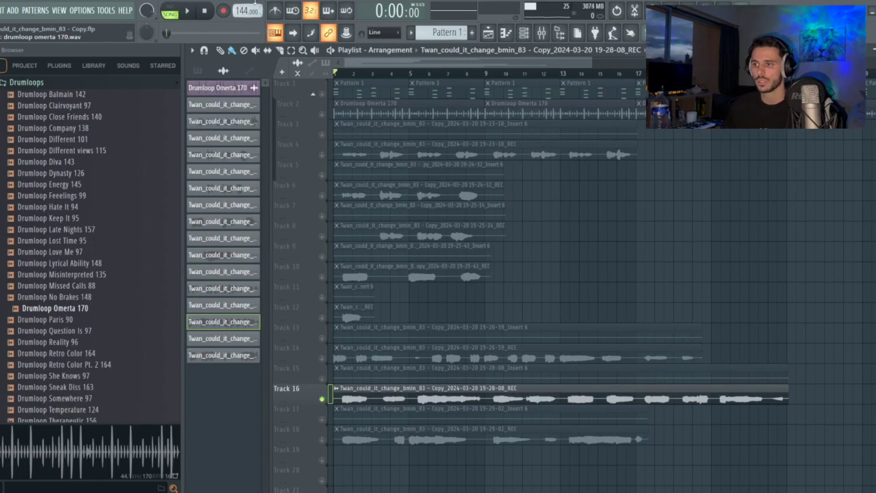
{"action": "left_click_drag", "start_coordinate": [236, 11], "coordinate": [237, 7]}
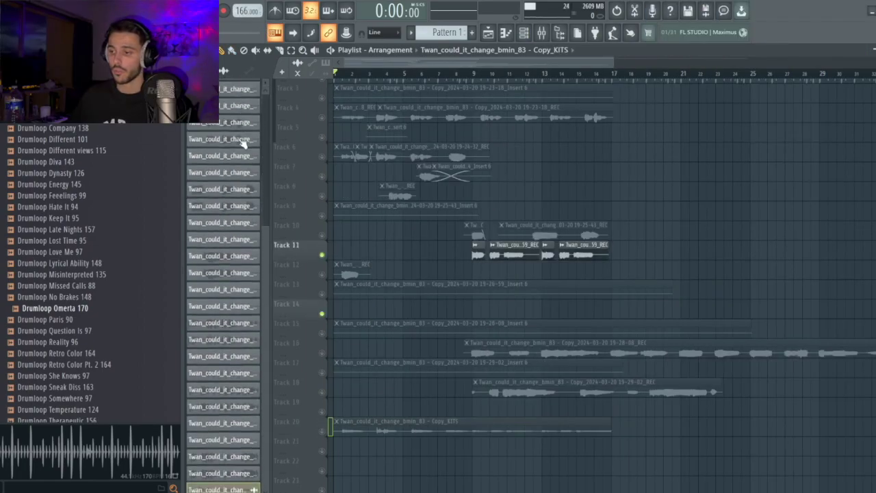
Solo the Copy_KITS clip on Track 20 and play it with mixer Insert 11 selected
{"action": "scroll", "coordinate": [238, 483], "scroll_direction": "down", "scroll_amount": 2}
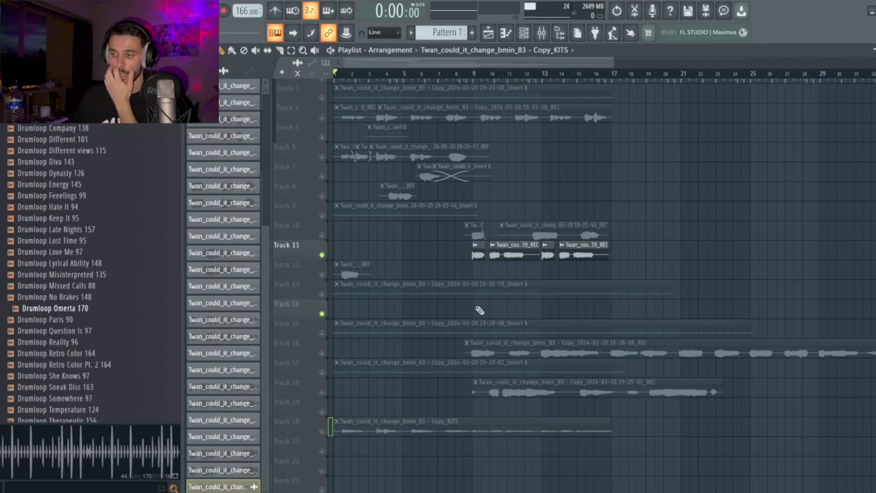
{"action": "left_click", "coordinate": [327, 433]}
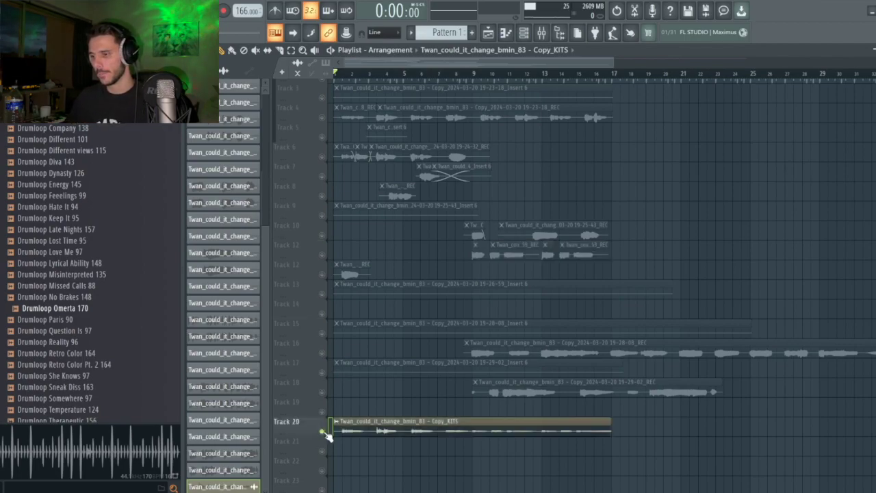
{"action": "scroll", "coordinate": [328, 436], "scroll_direction": "up", "scroll_amount": 2}
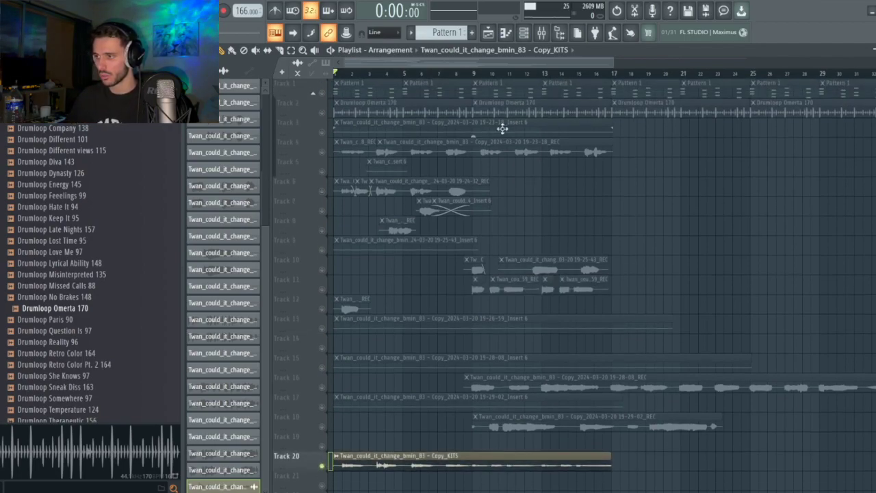
{"action": "left_click", "coordinate": [549, 31]}
{"action": "left_click", "coordinate": [536, 247]}
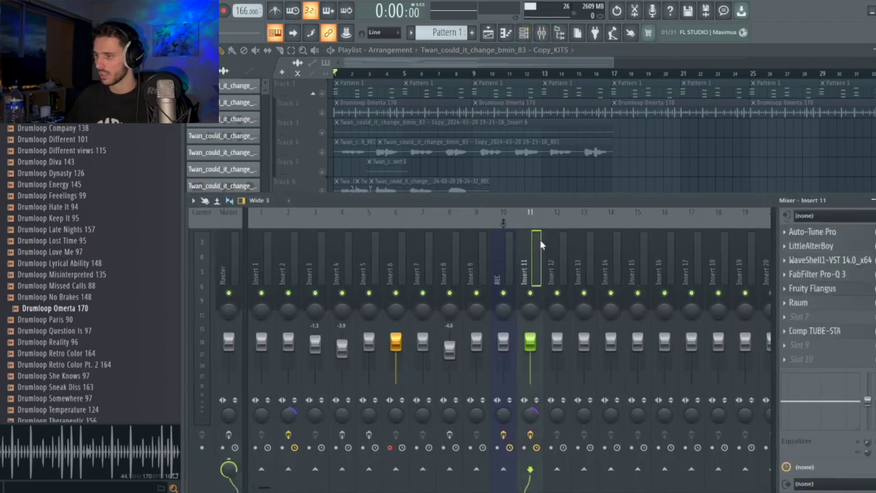
{"action": "key", "text": "F9"}
{"action": "key", "text": "F9"}
{"action": "key", "text": "space"}
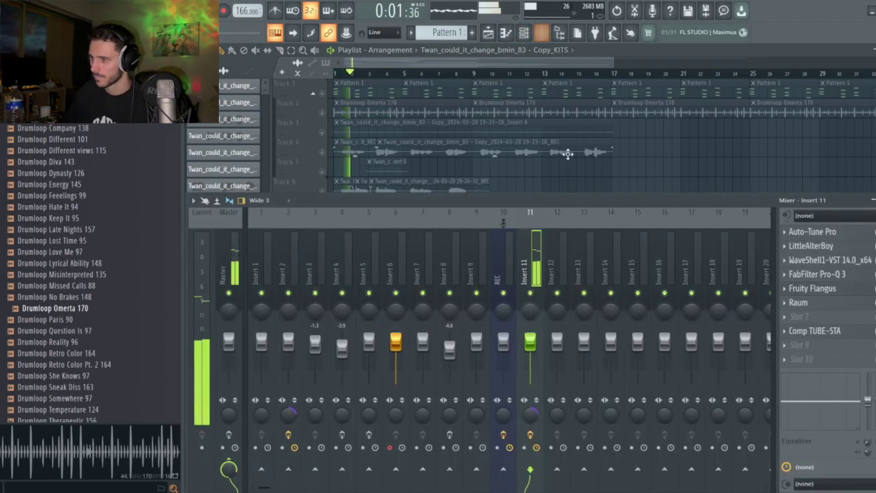
Inspect the LittleAlterBoy and Waves Vocal Bender settings on Insert 11 during playback
{"action": "left_click", "coordinate": [846, 246]}
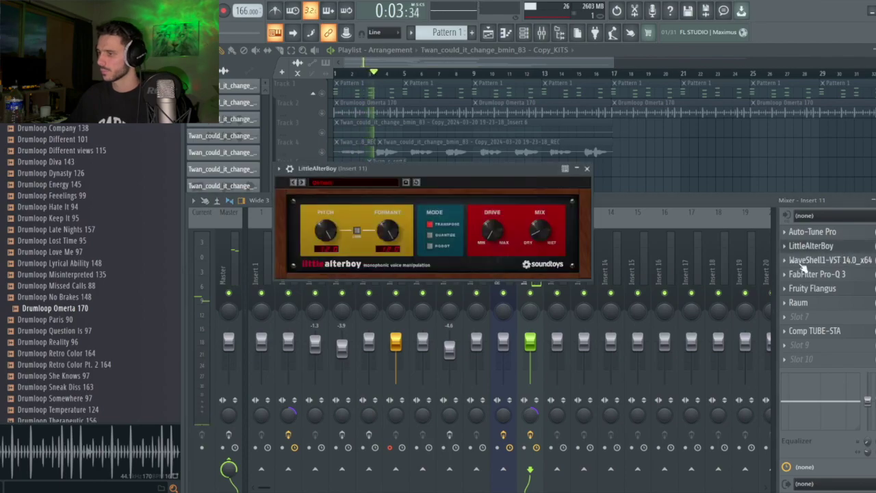
{"action": "left_click", "coordinate": [844, 259]}
{"action": "left_click", "coordinate": [855, 246]}
{"action": "left_click", "coordinate": [855, 246]}
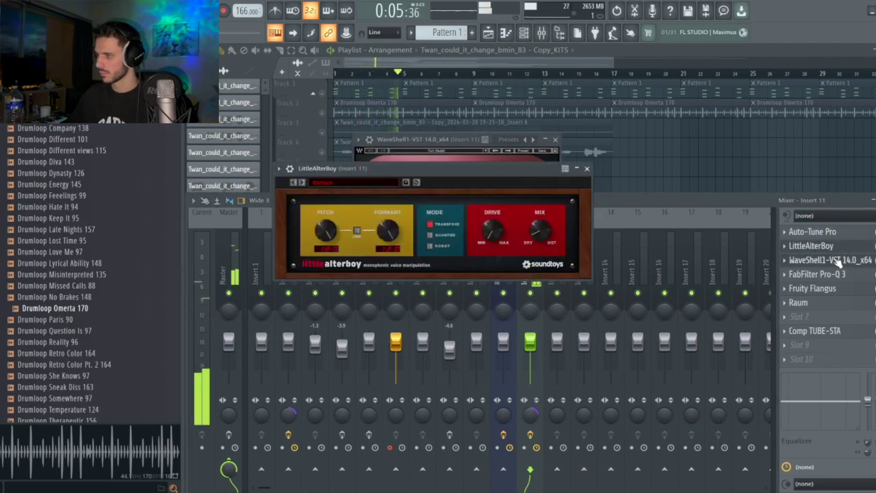
{"action": "left_click", "coordinate": [836, 261]}
{"action": "left_click", "coordinate": [451, 149]}
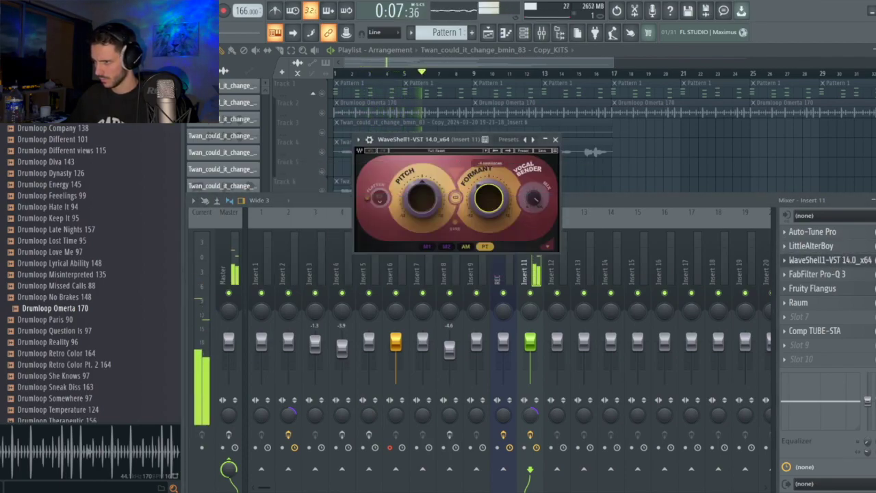
{"action": "left_click", "coordinate": [555, 140]}
{"action": "key", "text": "F9"}
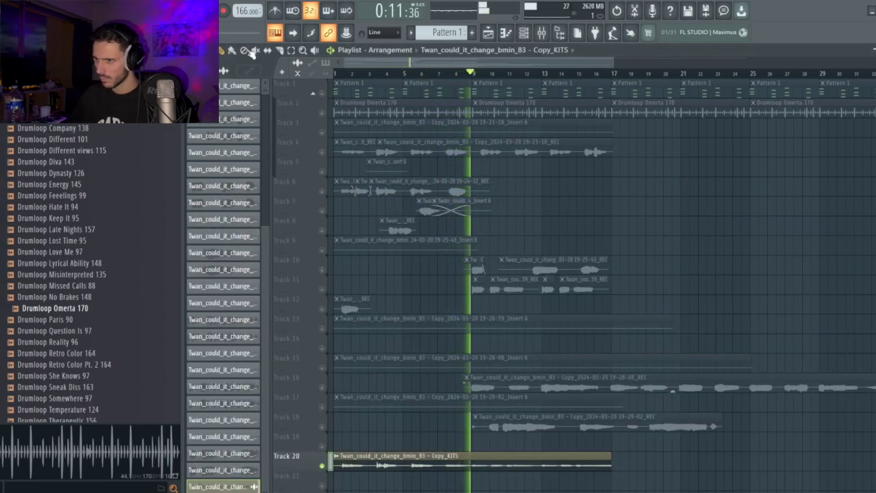
Split the Copy_KITS clip at bar 9, moving its second half to Track 21, and duplicate both halves from bar 17
{"action": "left_click_drag", "start_coordinate": [478, 465], "coordinate": [543, 472]}
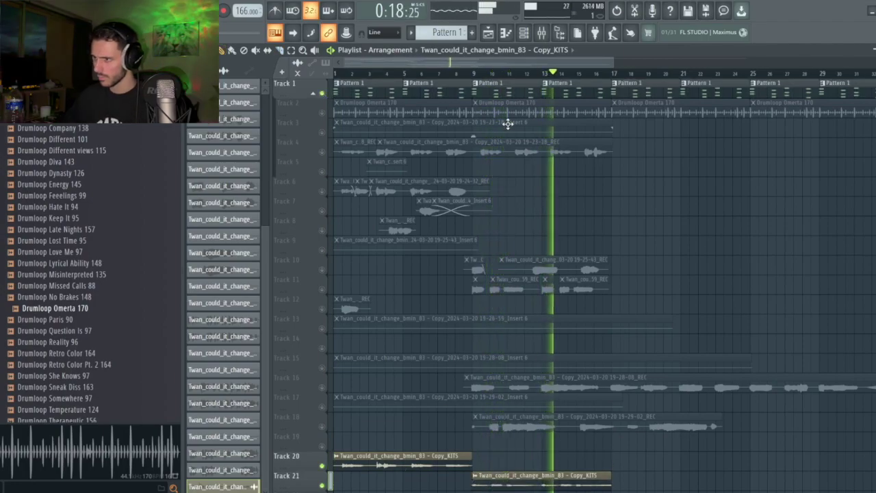
{"action": "scroll", "coordinate": [521, 178], "scroll_direction": "down", "scroll_amount": 3, "text": "ctrl"}
{"action": "left_click_drag", "start_coordinate": [518, 445], "coordinate": [356, 483]}
{"action": "key", "text": "ctrl+b"}
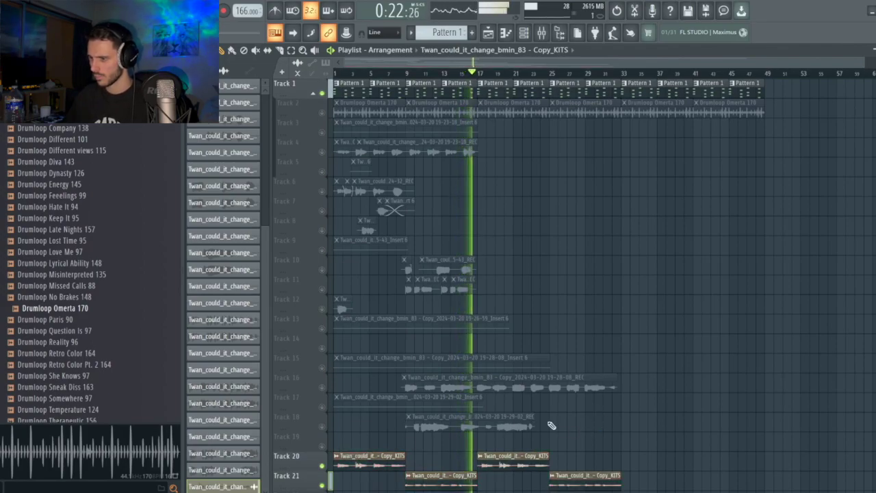
Delete the muted vocal takes on Tracks 3 to 18 and check the Vocal Bender plugin on Insert 11
{"action": "mouse_move", "coordinate": [499, 439]}
{"action": "left_mouse_down"}
{"action": "mouse_move", "coordinate": [532, 344]}
{"action": "mouse_move", "coordinate": [418, 404]}
{"action": "mouse_move", "coordinate": [395, 404]}
{"action": "mouse_move", "coordinate": [319, 283]}
{"action": "mouse_move", "coordinate": [434, 285]}
{"action": "mouse_move", "coordinate": [458, 276]}
{"action": "mouse_move", "coordinate": [433, 271]}
{"action": "mouse_move", "coordinate": [374, 181]}
{"action": "mouse_move", "coordinate": [337, 165]}
{"action": "mouse_move", "coordinate": [393, 183]}
{"action": "mouse_move", "coordinate": [355, 177]}
{"action": "mouse_move", "coordinate": [375, 157]}
{"action": "mouse_move", "coordinate": [467, 134]}
{"action": "mouse_move", "coordinate": [381, 141]}
{"action": "left_mouse_up"}
{"action": "left_click", "coordinate": [541, 32]}
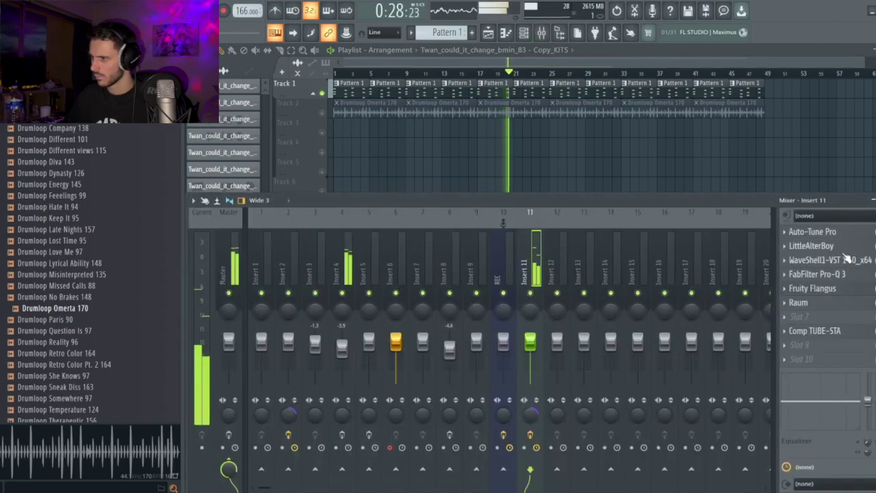
{"action": "left_click", "coordinate": [847, 258]}
{"action": "left_click", "coordinate": [545, 139]}
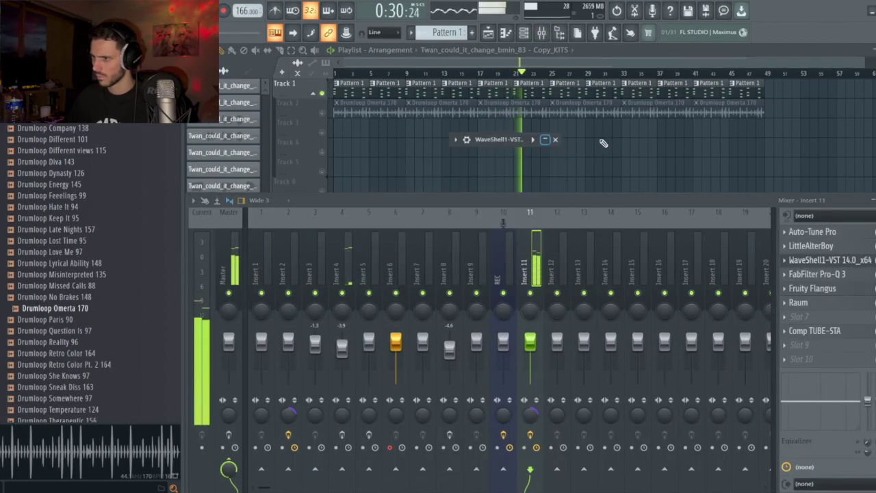
{"action": "left_click", "coordinate": [546, 139]}
{"action": "key", "text": "F12"}
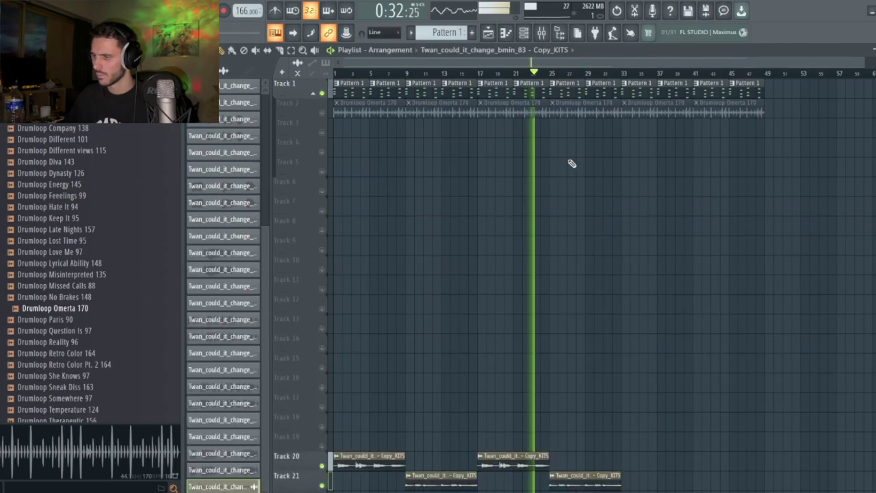
Move all four Copy_KITS clips from Tracks 20 and 21 up to Tracks 3 and 4
{"action": "scroll", "coordinate": [624, 421], "scroll_direction": "down", "scroll_amount": 1}
{"action": "scroll", "coordinate": [624, 422], "scroll_direction": "down", "scroll_amount": 1}
{"action": "key", "text": "ctrl+a"}
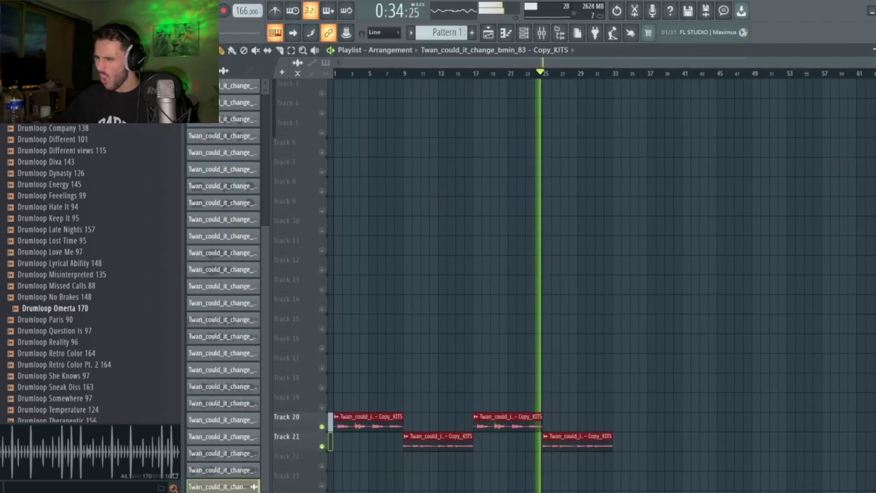
{"action": "key", "text": "Up"}
{"action": "key", "text": "Up"}
{"action": "key", "text": "Up"}
{"action": "key", "text": "Up"}
{"action": "key", "text": "Up"}
{"action": "key", "text": "Up"}
{"action": "key", "text": "Up"}
{"action": "key", "text": "Up"}
{"action": "key", "text": "Up"}
{"action": "key", "text": "Up"}
{"action": "key", "text": "Up"}
{"action": "key", "text": "Up"}
{"action": "key", "text": "Up"}
{"action": "key", "text": "Up"}
{"action": "key", "text": "Up"}
{"action": "key", "text": "Up"}
{"action": "key", "text": "Up"}
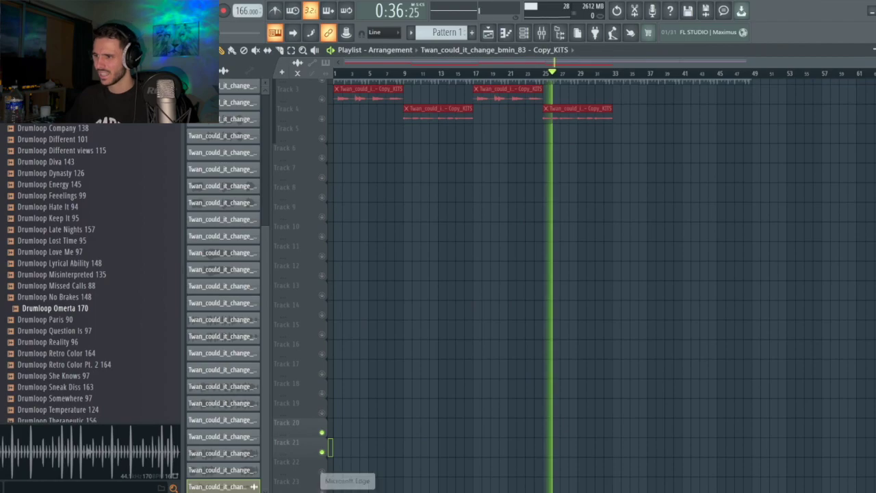
Unmute Tracks 2, 3 and 4 so the drum loop and vocal clips play together, and deselect the clips
{"action": "scroll", "coordinate": [359, 221], "scroll_direction": "up", "scroll_amount": 2}
{"action": "left_click_drag", "start_coordinate": [321, 112], "coordinate": [322, 132]}
{"action": "left_click", "coordinate": [365, 185]}
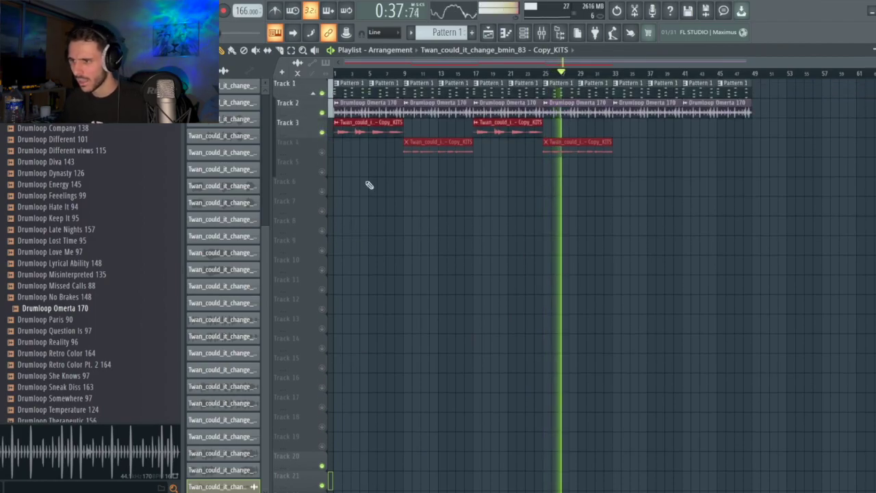
{"action": "left_click", "coordinate": [318, 147]}
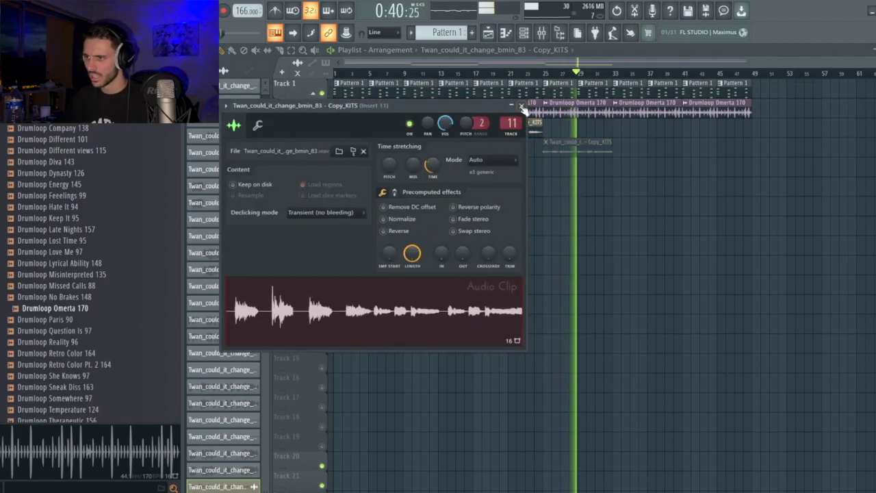
{"action": "left_click", "coordinate": [329, 156]}
{"action": "left_click", "coordinate": [329, 153]}
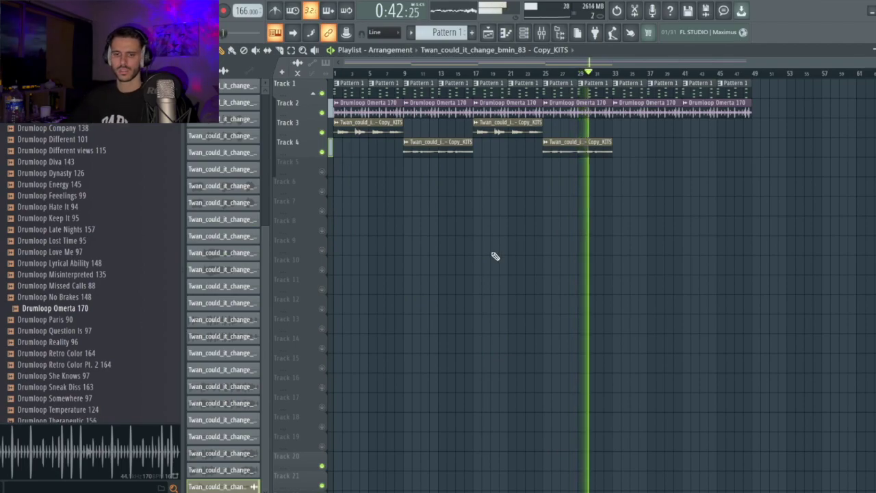
Add Pattern 2 on Track 5 at bar 9 and open the NAMI - CHAPTER 01 PACK (ONE SHOT KIT) folder in the browser
{"action": "key", "text": "F9"}
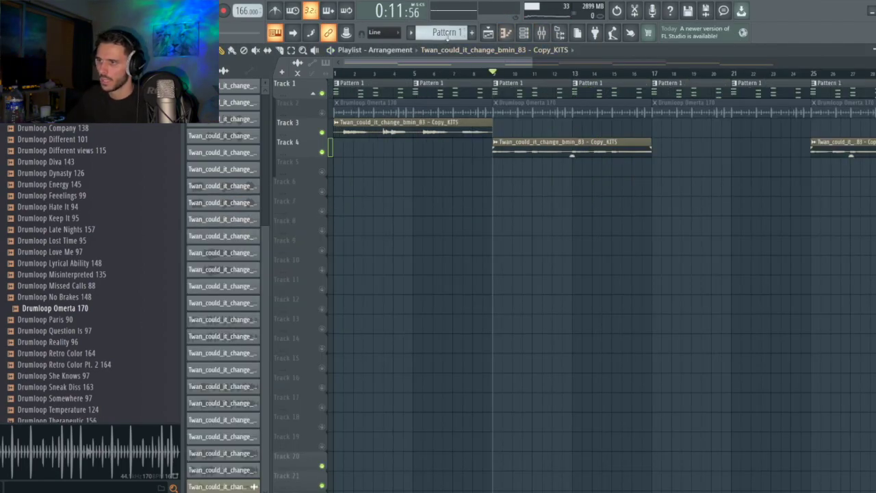
{"action": "scroll", "coordinate": [447, 37], "scroll_direction": "down", "scroll_amount": 1}
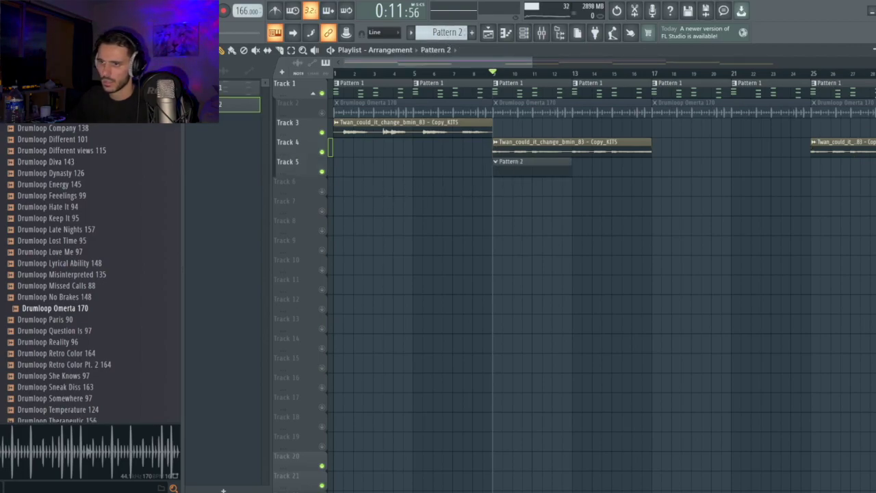
{"action": "scroll", "coordinate": [94, 165], "scroll_direction": "down", "scroll_amount": 20}
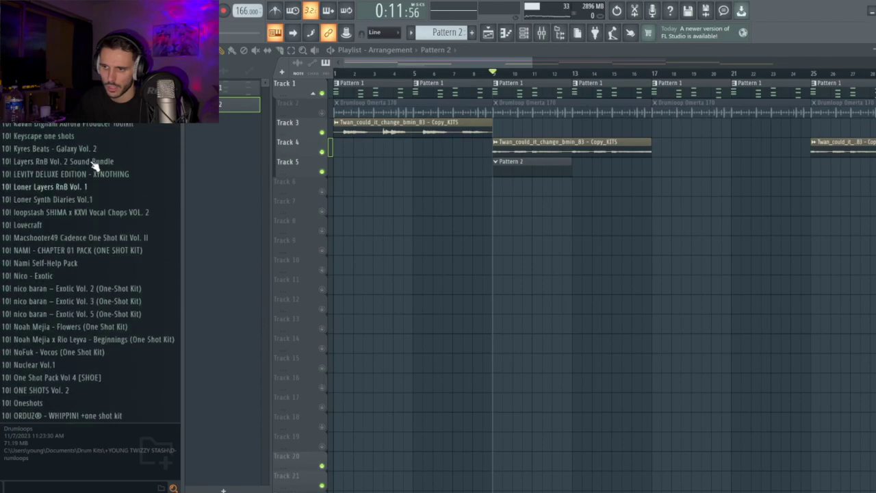
{"action": "left_click", "coordinate": [145, 251]}
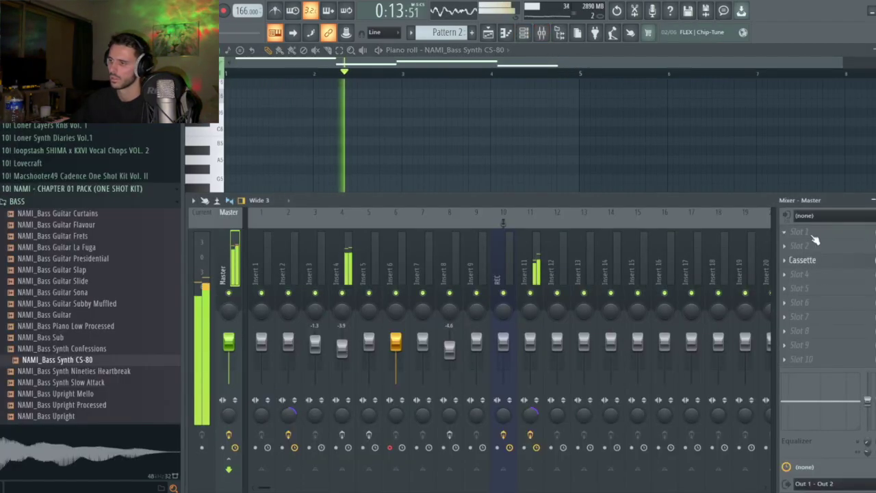
Play back Pattern 2's bass notes and open the sample settings of the Copy_KITS vocal clip on Track 3
{"action": "key", "text": "F9"}
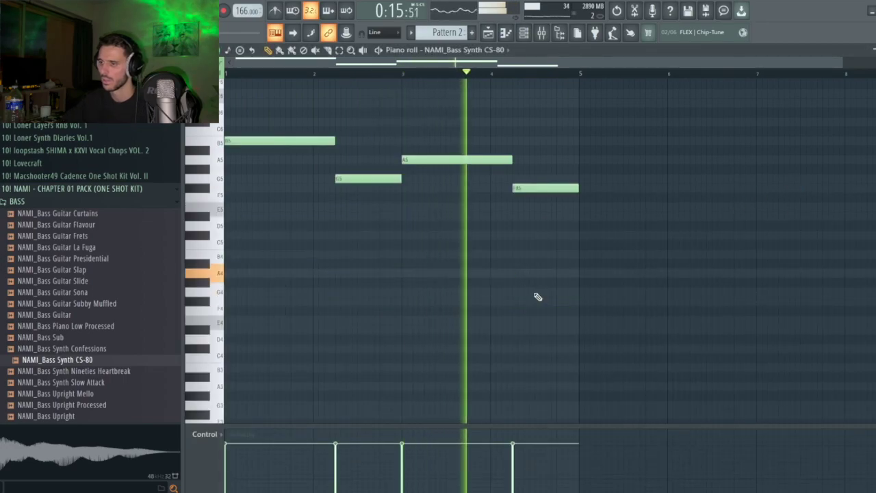
{"action": "key", "text": "space"}
{"action": "scroll", "coordinate": [536, 297], "scroll_direction": "up", "scroll_amount": 4}
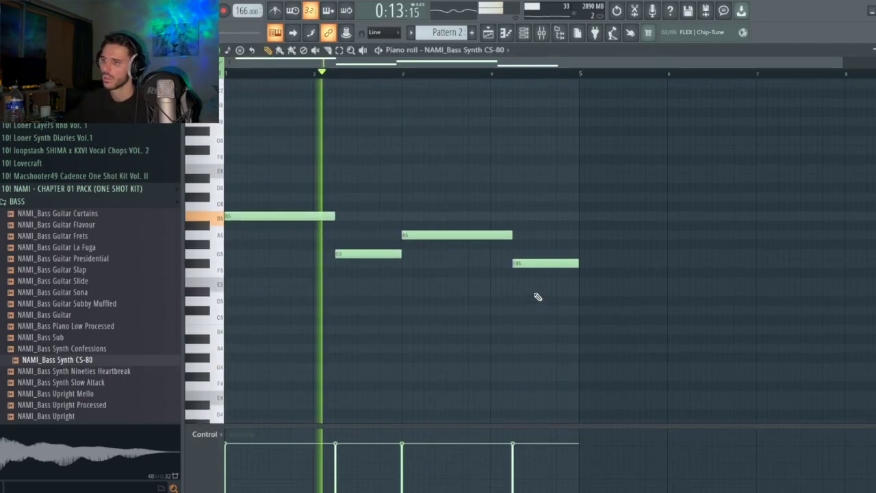
{"action": "left_click", "coordinate": [525, 34]}
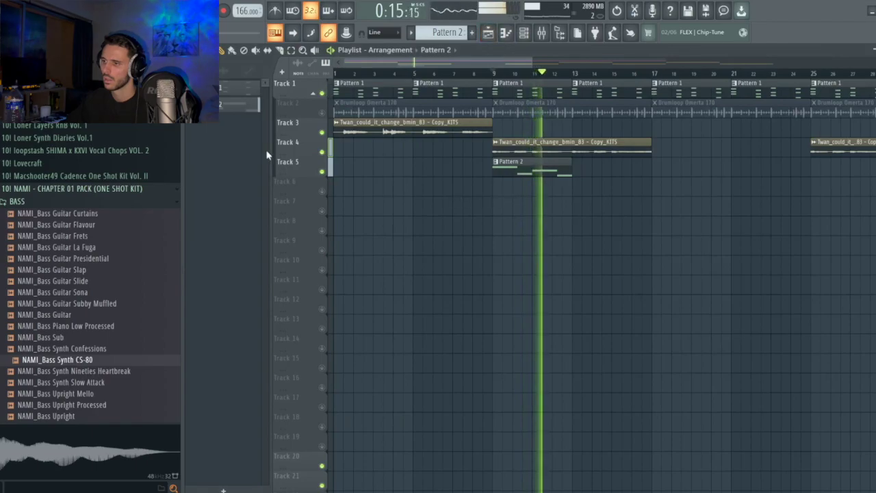
{"action": "double_click", "coordinate": [432, 126]}
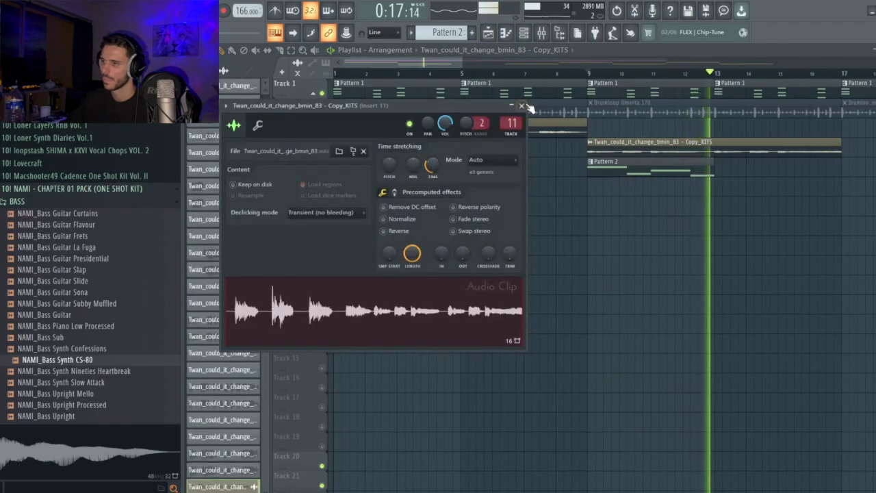
Load the WaveShell SoundShifter plugin in Slot 1 of the Master mixer track and transpose it by -4 semitones
{"action": "left_click", "coordinate": [546, 35]}
{"action": "left_click", "coordinate": [545, 36]}
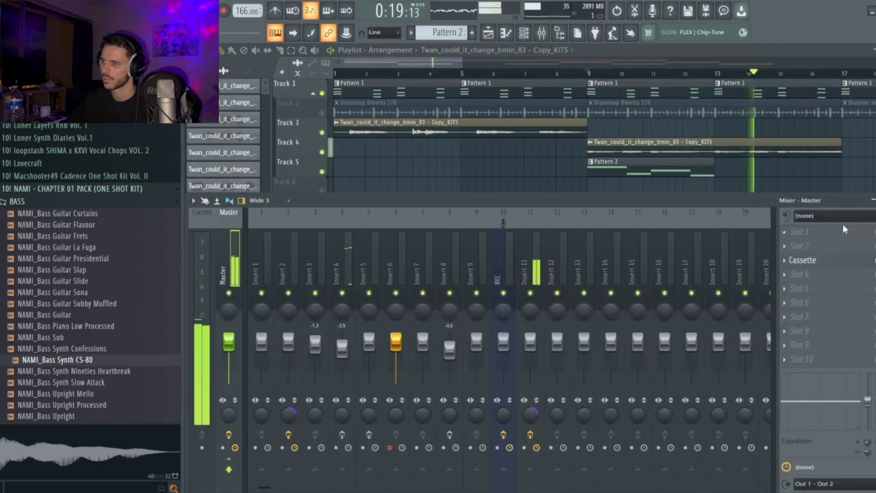
{"action": "left_click", "coordinate": [808, 238]}
{"action": "left_click", "coordinate": [592, 377]}
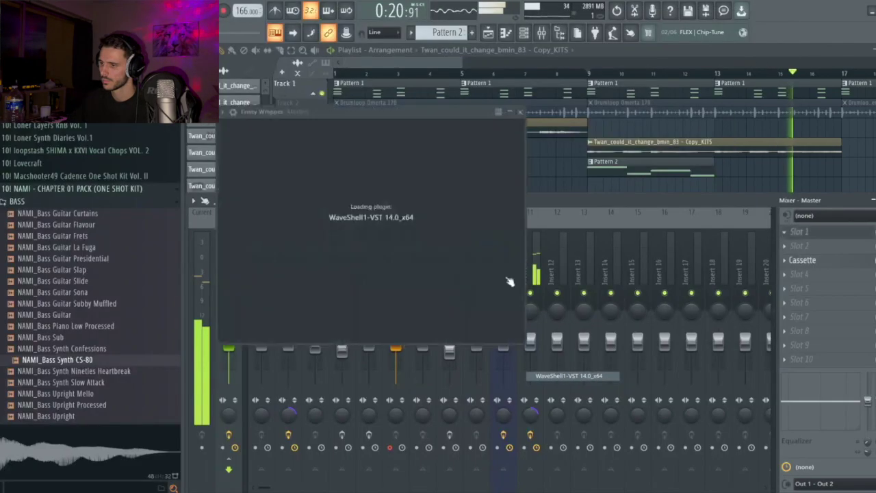
{"action": "left_click", "coordinate": [420, 179]}
{"action": "left_click", "coordinate": [715, 479]}
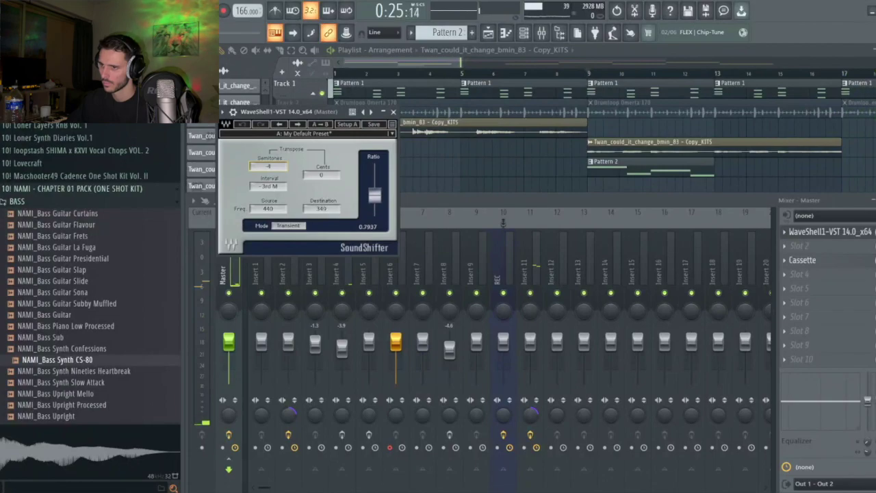
{"action": "left_click", "coordinate": [393, 112]}
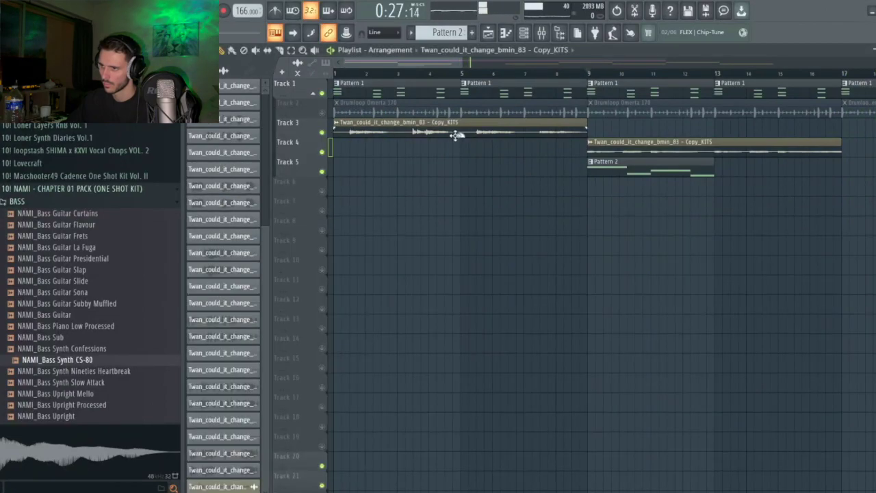
Raise the time-stretching pitch of the Copy_KITS vocal clip on Track 3 and check the Master track in the mixer
{"action": "double_click", "coordinate": [456, 134]}
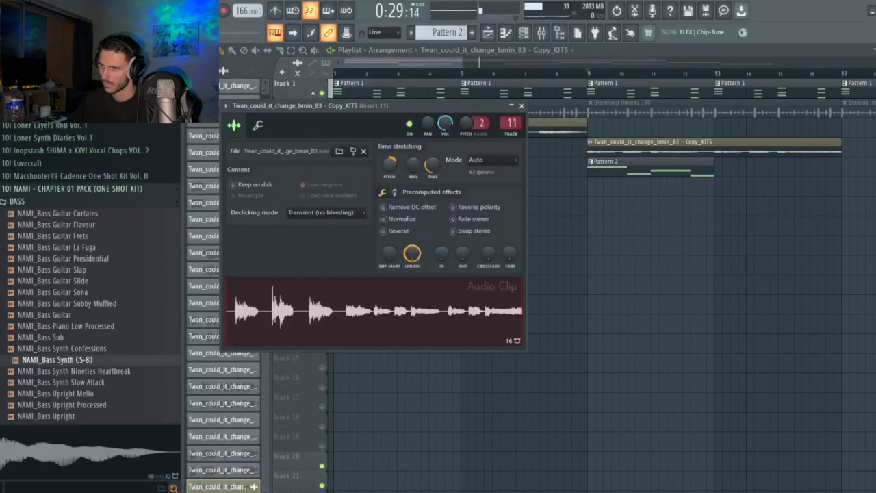
{"action": "left_click", "coordinate": [523, 106]}
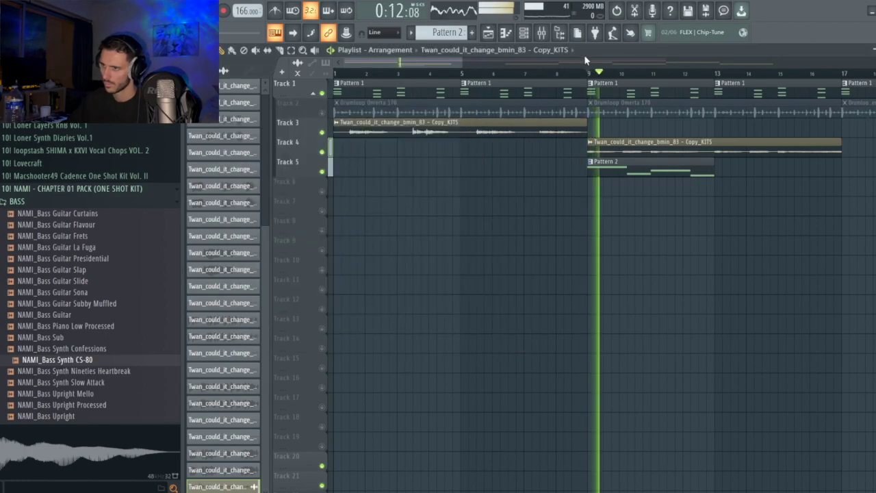
{"action": "left_click", "coordinate": [543, 32]}
{"action": "left_click", "coordinate": [238, 256]}
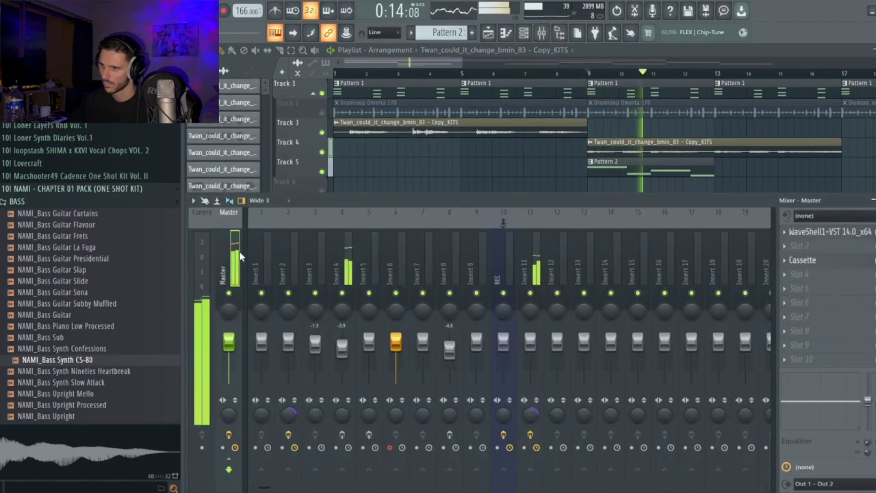
Repeat Pattern 2 at bar 13 on Track 5 and place a new Pattern 3 at bars 9 and 13 on Track 6
{"action": "left_click", "coordinate": [753, 172]}
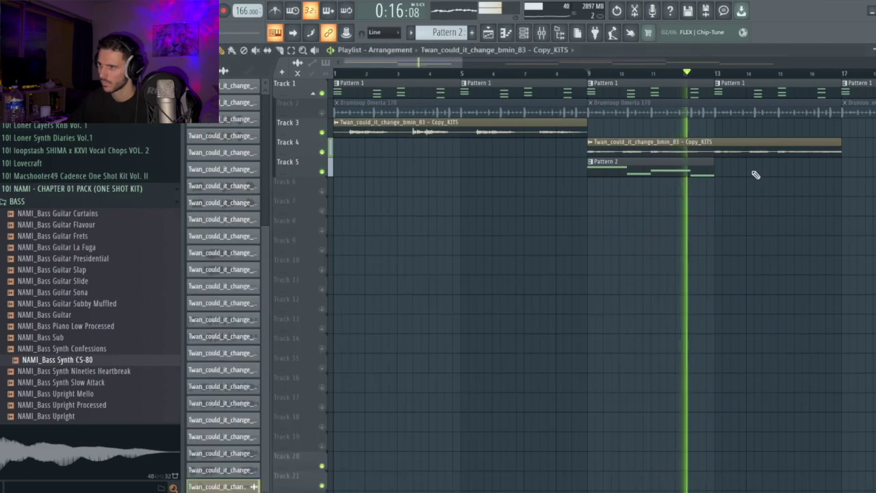
{"action": "key", "text": "ctrl+b"}
{"action": "scroll", "coordinate": [735, 257], "scroll_direction": "down", "scroll_amount": 3}
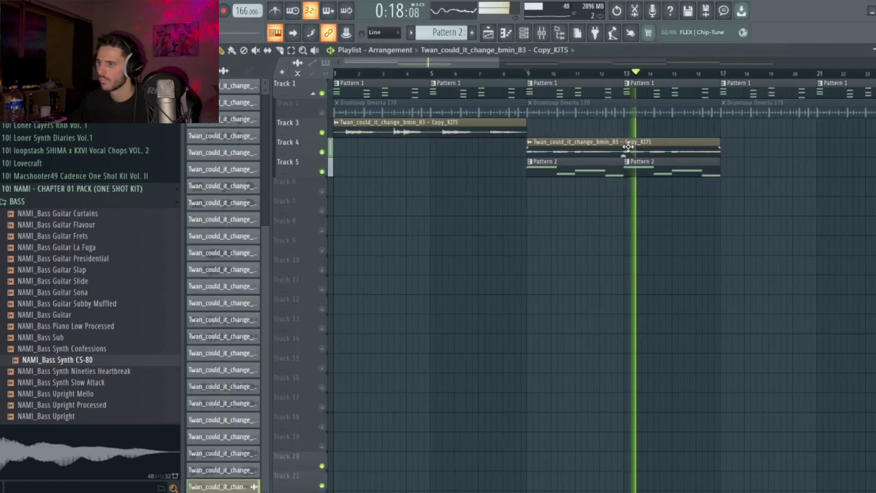
{"action": "left_click", "coordinate": [472, 32]}
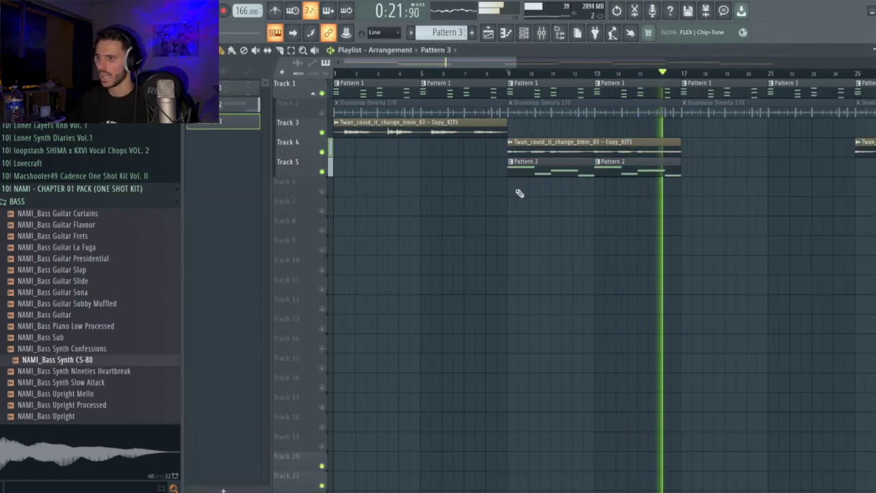
{"action": "key", "text": "space"}
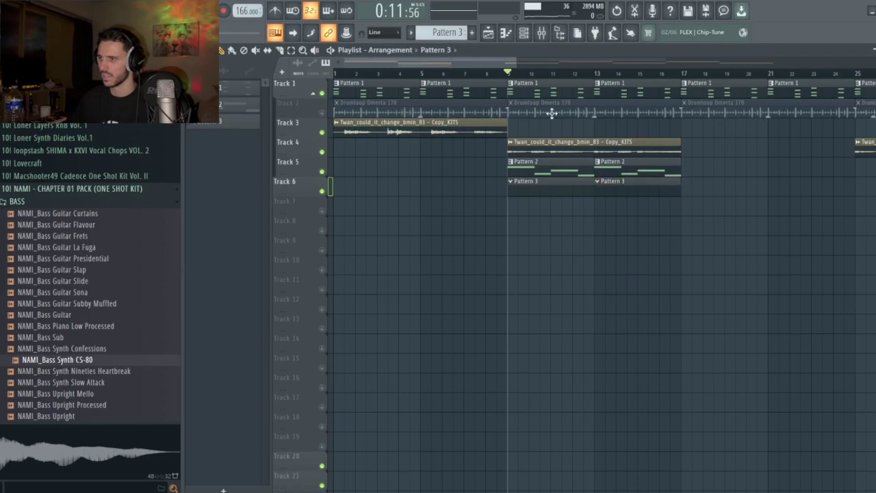
Add the Analog Lab V instrument as a new channel in the channel rack
{"action": "left_click", "coordinate": [524, 34]}
{"action": "left_click", "coordinate": [293, 488]}
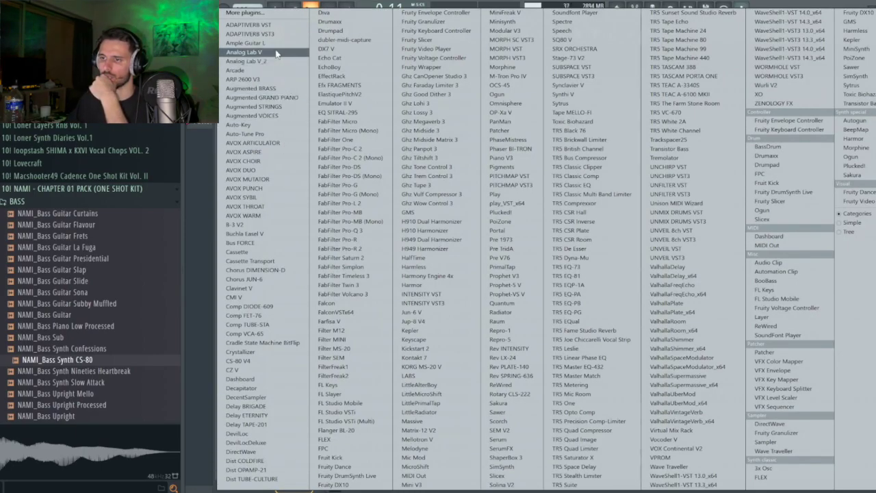
{"action": "left_click", "coordinate": [245, 53]}
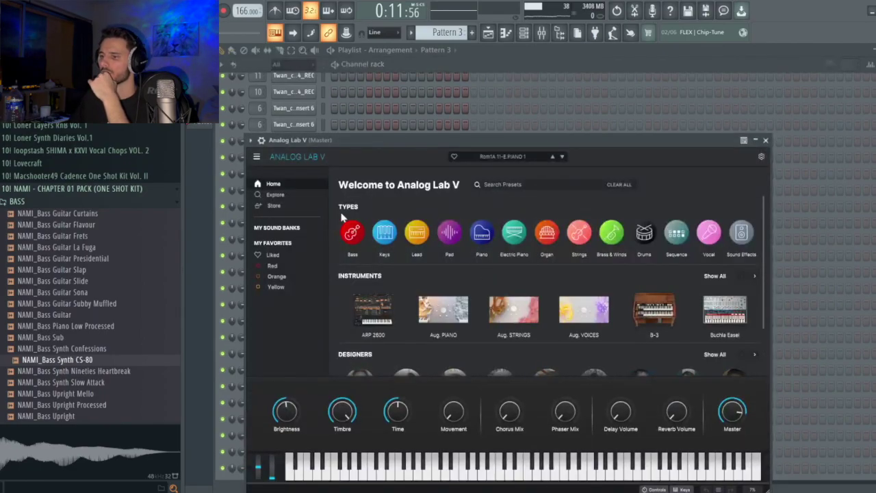
Browse Analog Lab V's My Sound Banks and pick a sound for the new channel
{"action": "left_click", "coordinate": [280, 228]}
{"action": "scroll", "coordinate": [461, 249], "scroll_direction": "down", "scroll_amount": 10}
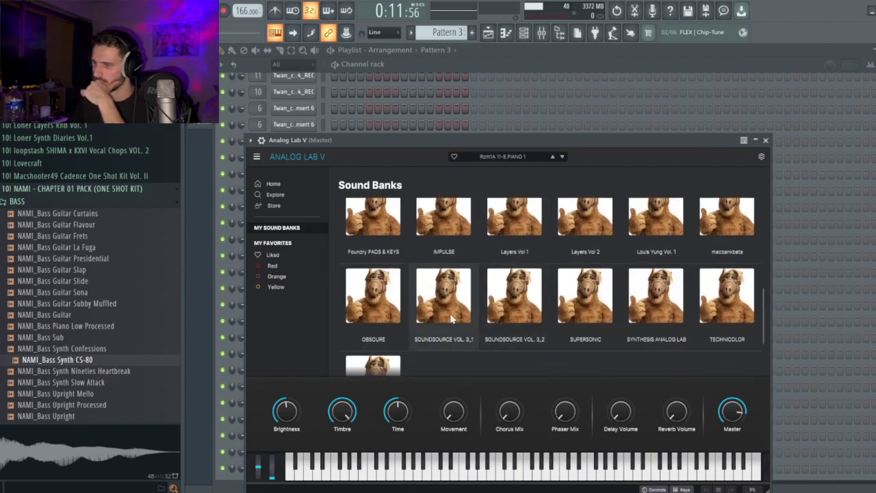
{"action": "scroll", "coordinate": [511, 346], "scroll_direction": "up", "scroll_amount": 1}
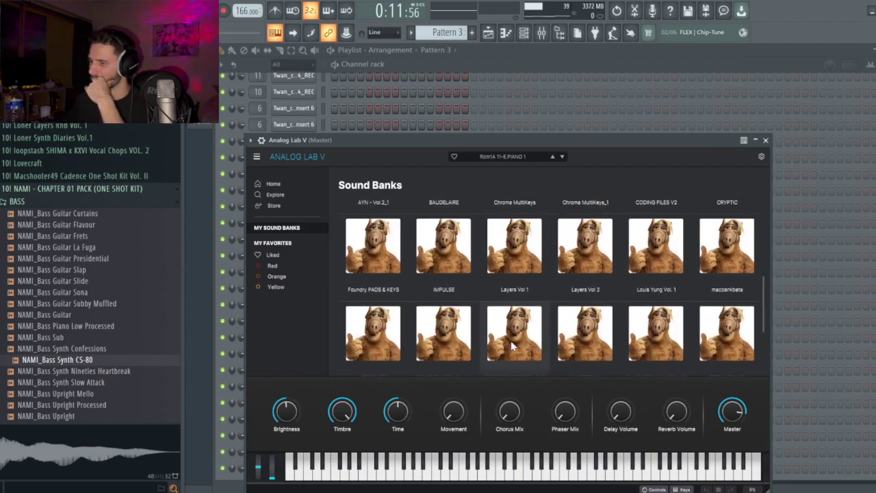
{"action": "scroll", "coordinate": [512, 346], "scroll_direction": "down", "scroll_amount": 1}
{"action": "left_click", "coordinate": [662, 275]}
{"action": "scroll", "coordinate": [541, 309], "scroll_direction": "down", "scroll_amount": 1}
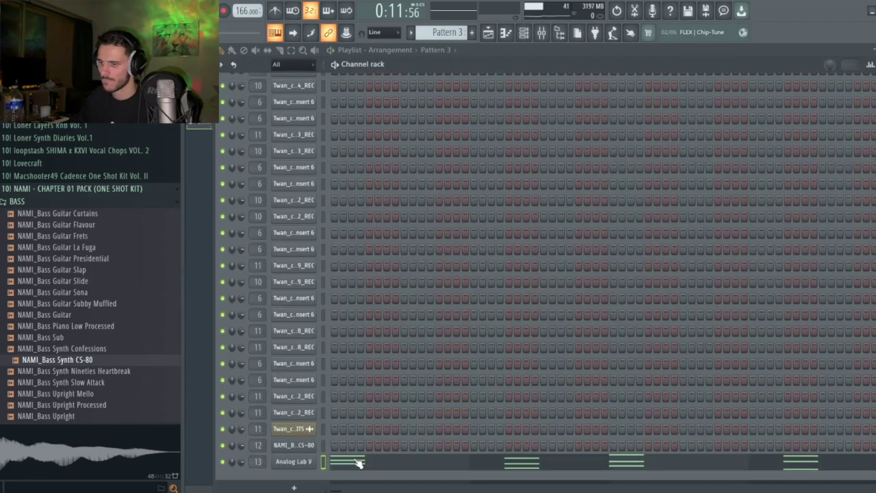
Open the Analog Lab V chords in the piano roll and apply quick legato so each chord lasts until the next
{"action": "left_click", "coordinate": [358, 462]}
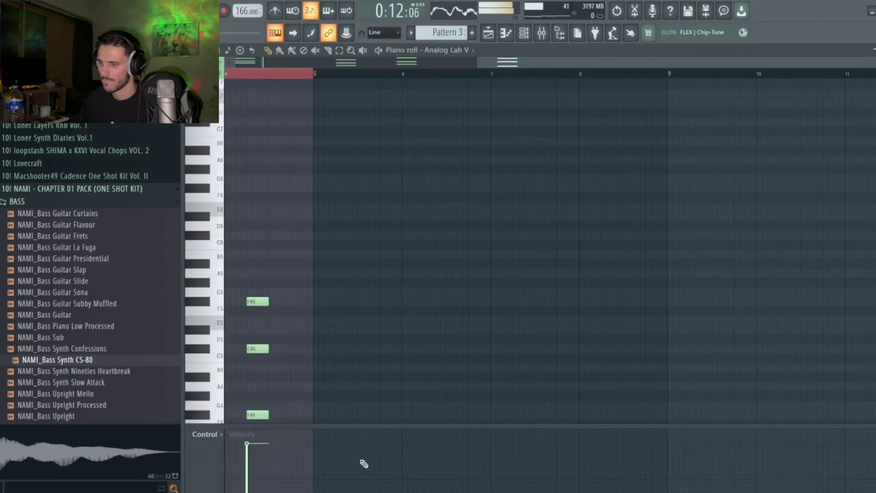
{"action": "left_click", "coordinate": [402, 292]}
{"action": "key", "text": "space"}
{"action": "key", "text": "ctrl+l"}
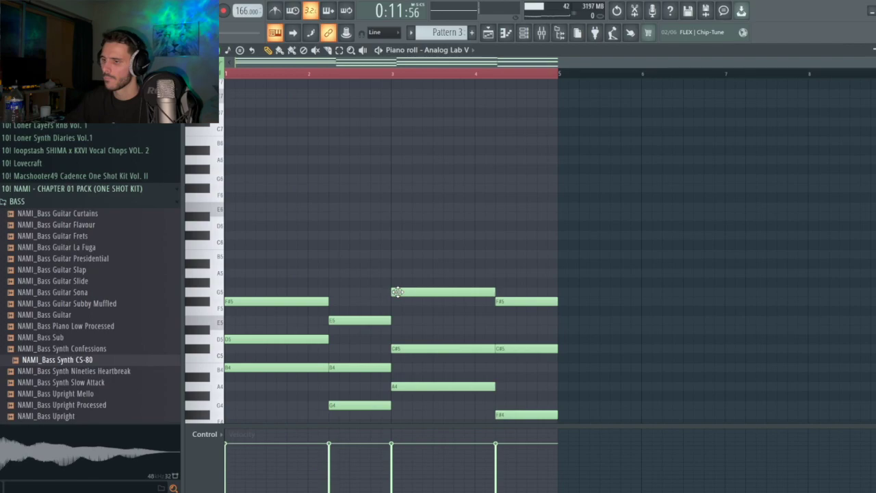
{"action": "key", "text": "space"}
{"action": "scroll", "coordinate": [445, 220], "scroll_direction": "down", "scroll_amount": 5}
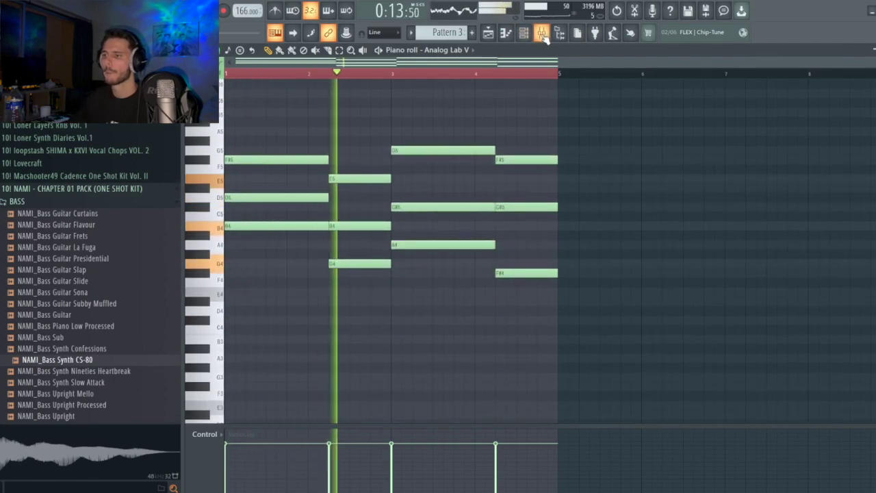
Load the "tuff for arps" mixer track state on Insert 13 while the chords play
{"action": "left_click", "coordinate": [542, 33]}
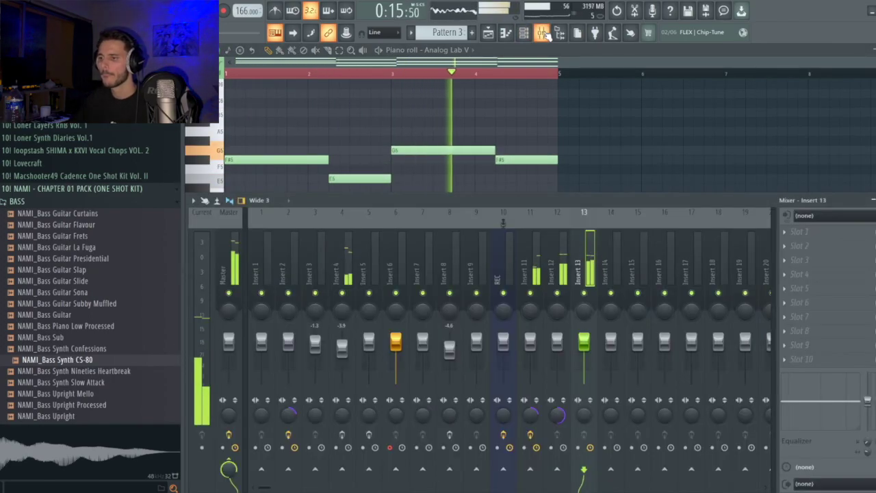
{"action": "left_click", "coordinate": [542, 33]}
{"action": "key", "text": "space"}
{"action": "key", "text": "space"}
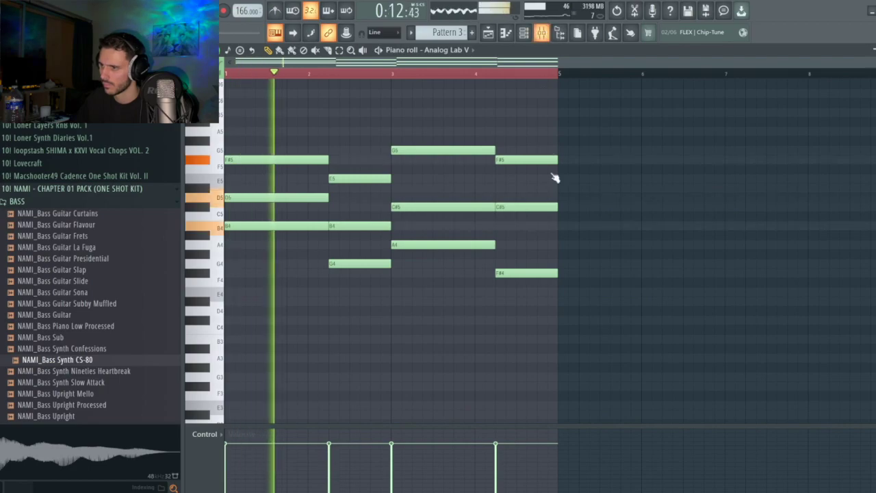
{"action": "key", "text": "F9"}
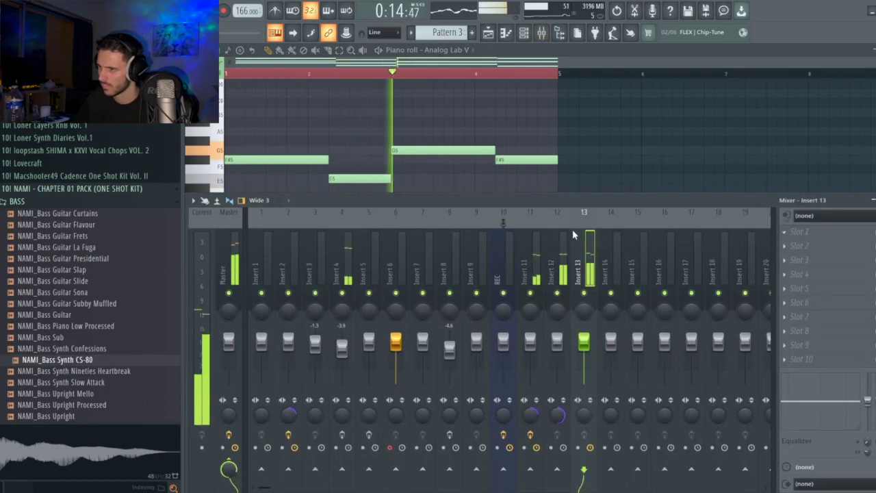
{"action": "right_click", "coordinate": [585, 238]}
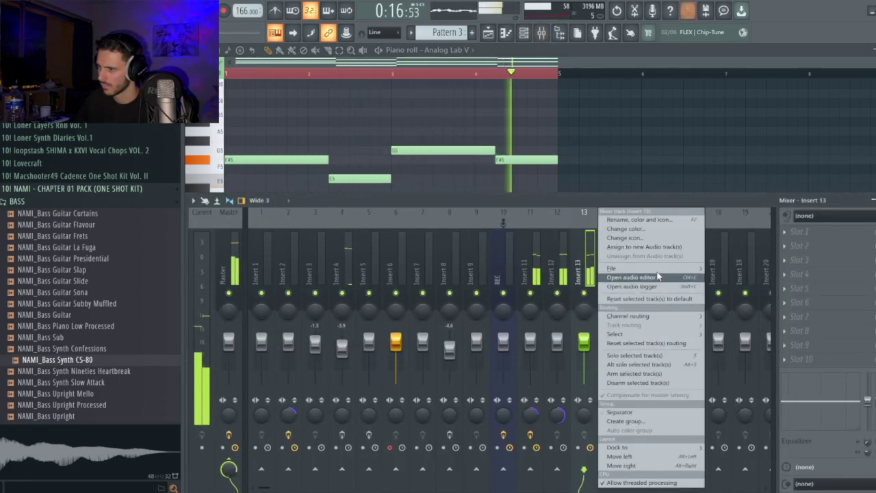
{"action": "mouse_move", "coordinate": [657, 274]}
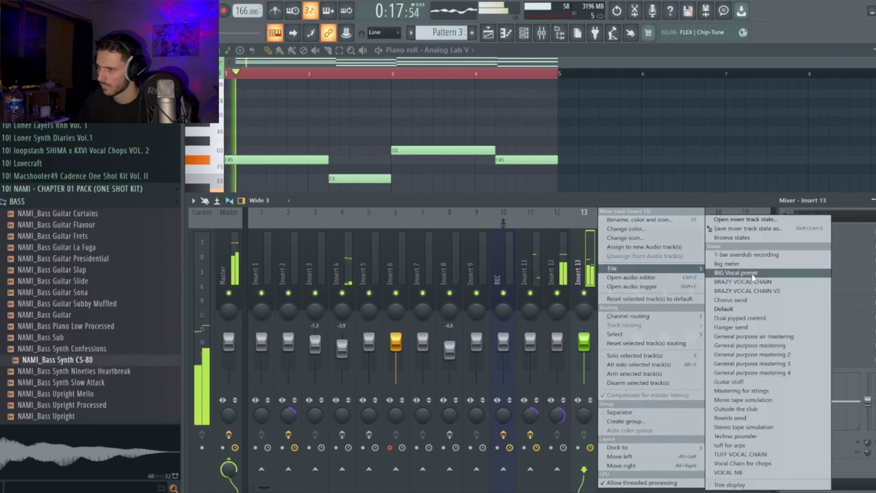
{"action": "left_click", "coordinate": [753, 447]}
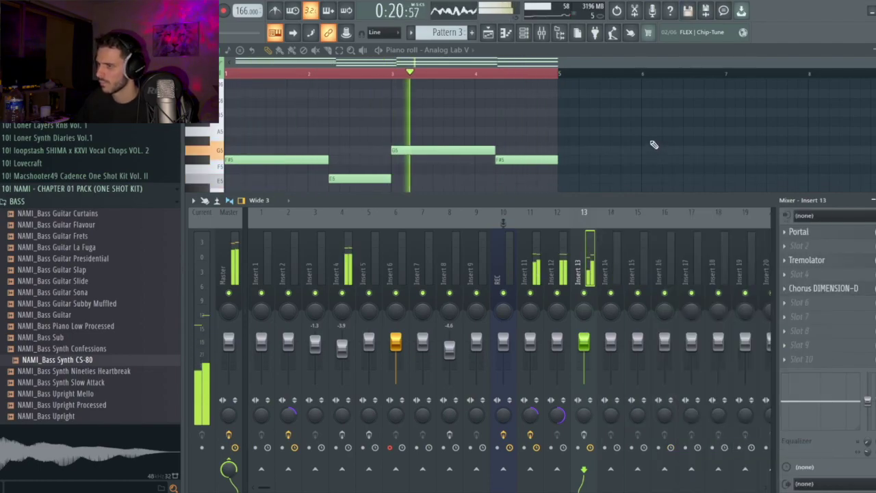
{"action": "key", "text": "F9"}
Return to the playlist, collapse the NAMI - CHAPTER 01 PACK (ONE SHOT KIT) folder and look through the other kits
{"action": "left_click", "coordinate": [489, 32]}
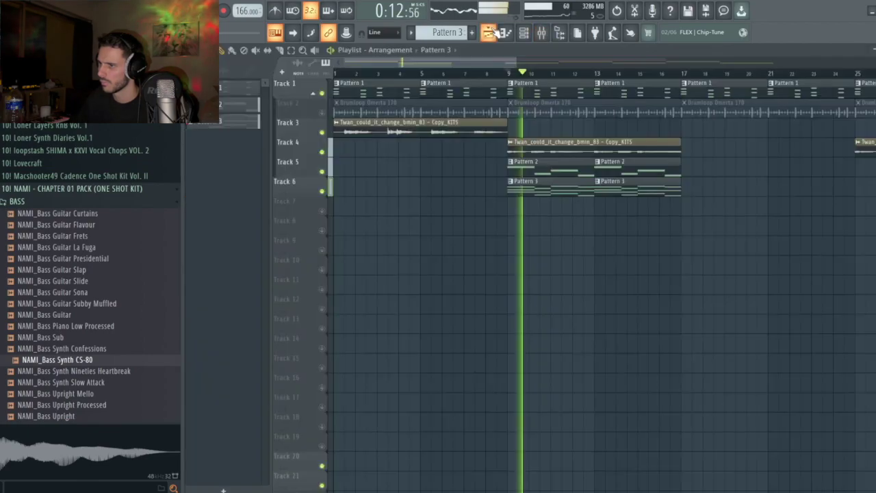
{"action": "scroll", "coordinate": [308, 229], "scroll_direction": "down", "scroll_amount": 2}
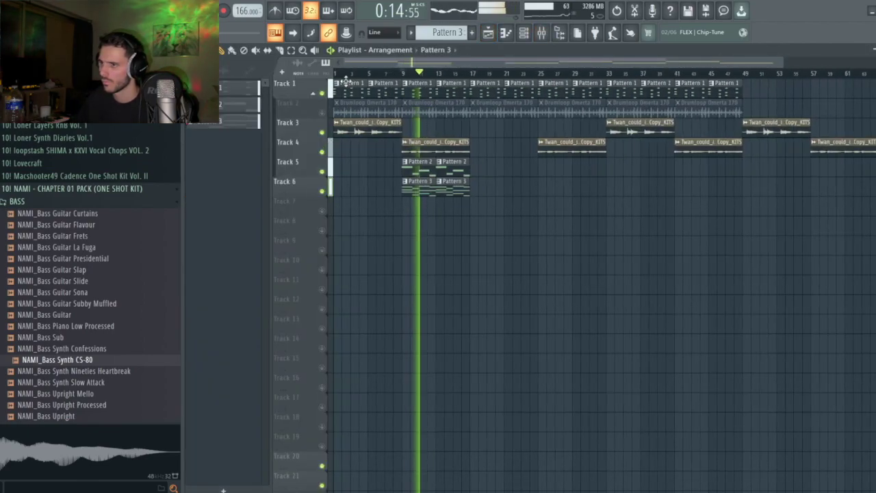
{"action": "left_click", "coordinate": [96, 191]}
{"action": "scroll", "coordinate": [103, 205], "scroll_direction": "up", "scroll_amount": 4}
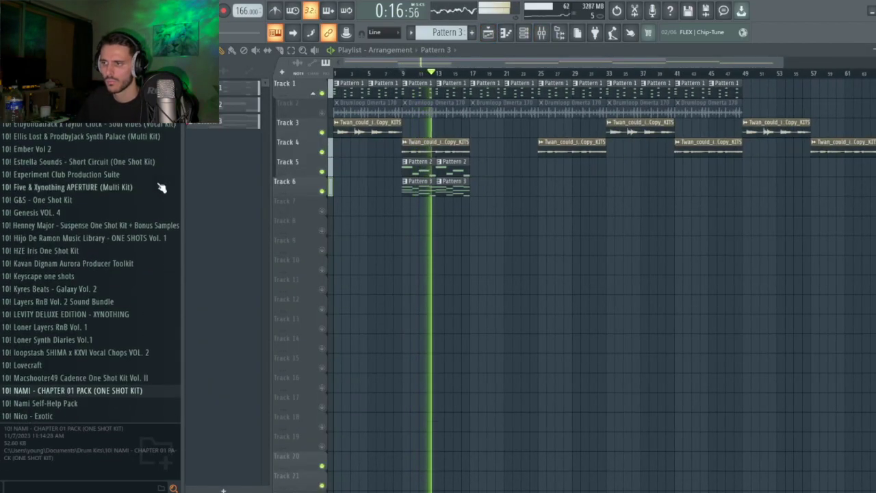
Create Pattern 4 and fill Track 7 with eight consecutive clips of it from bar 1 up to bar 33, leaving them deselected
{"action": "key", "text": "F4"}
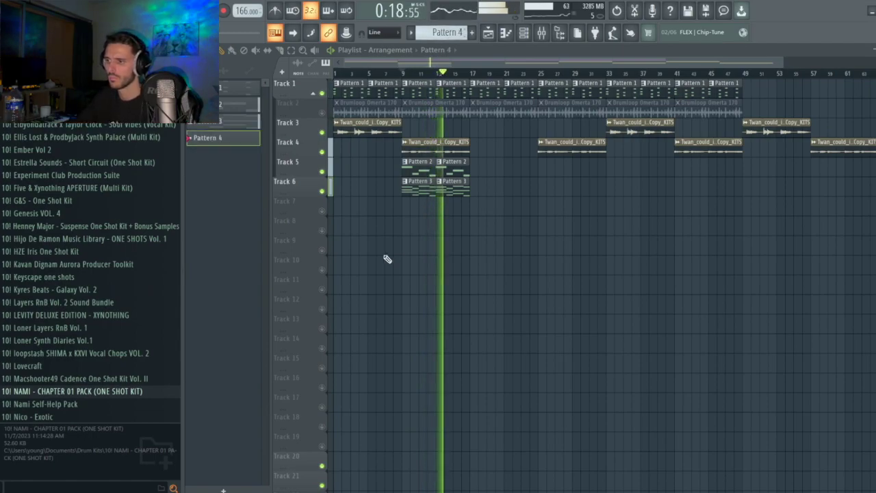
{"action": "left_click", "coordinate": [336, 202]}
{"action": "left_click", "coordinate": [346, 205], "text": "ctrl"}
{"action": "key", "text": "ctrl+b"}
{"action": "left_click", "coordinate": [338, 204], "text": "shift"}
{"action": "key", "text": "ctrl+b"}
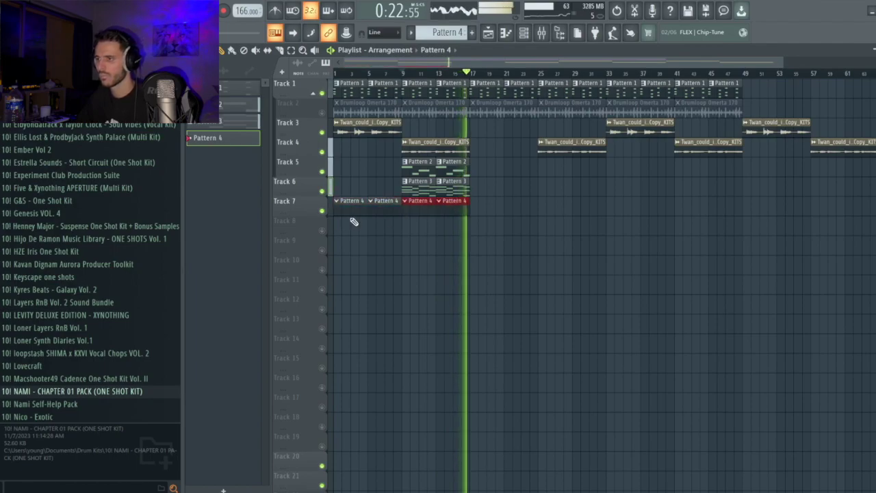
{"action": "key", "text": "ctrl+b"}
{"action": "key", "text": "ctrl+b"}
{"action": "key", "text": "ctrl+d"}
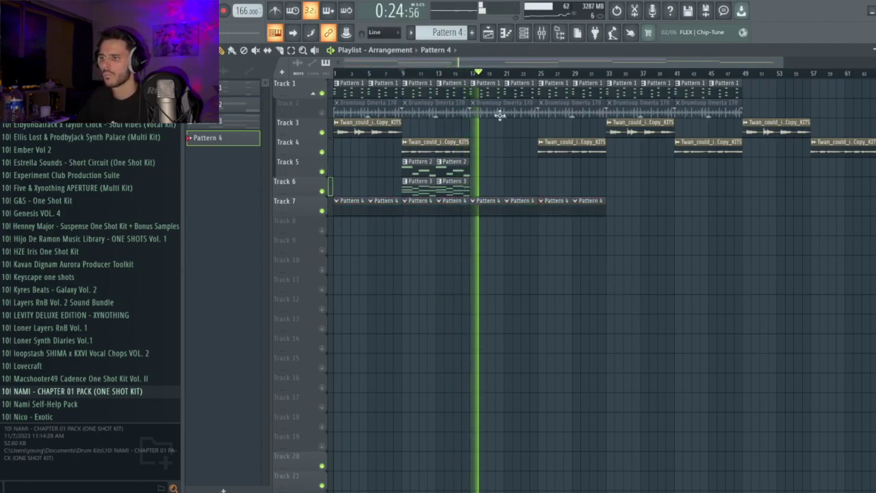
Delete the vocal clips on Track 3 and Track 4 from bar 17 onward
{"action": "right_click", "coordinate": [843, 146]}
{"action": "right_click", "coordinate": [777, 126]}
{"action": "right_click", "coordinate": [709, 146]}
{"action": "right_click", "coordinate": [641, 127]}
{"action": "right_click", "coordinate": [572, 146]}
Look through the drum samples in the browser and preview Clap 1 and Clap 2
{"action": "scroll", "coordinate": [96, 264], "scroll_direction": "up", "scroll_amount": 15}
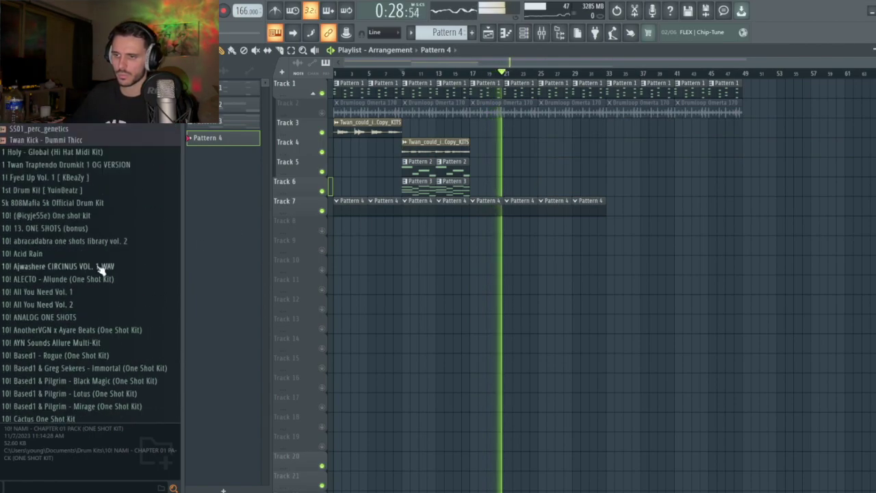
{"action": "scroll", "coordinate": [99, 264], "scroll_direction": "up", "scroll_amount": 8}
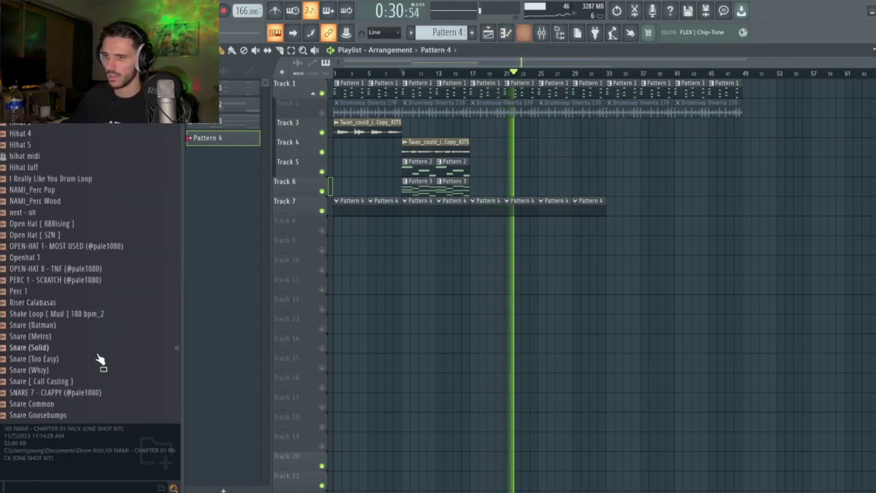
{"action": "scroll", "coordinate": [172, 322], "scroll_direction": "up", "scroll_amount": 7}
{"action": "key", "text": "F6"}
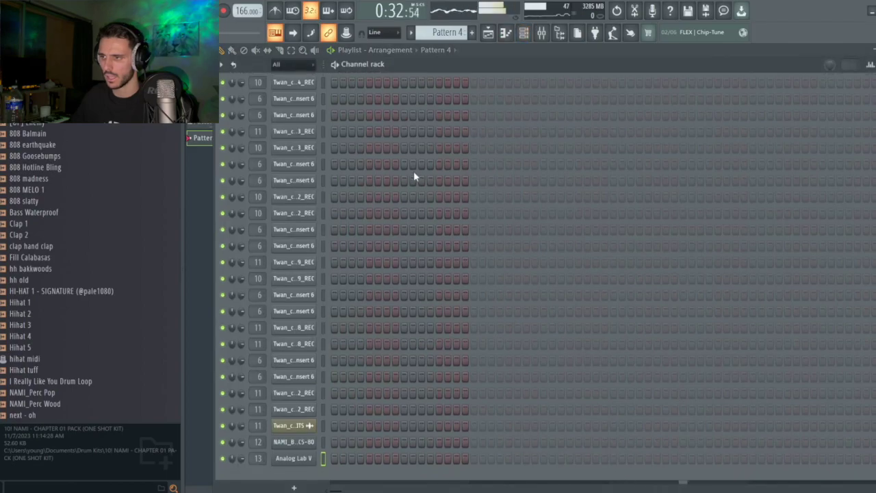
{"action": "left_click", "coordinate": [118, 213]}
{"action": "left_click", "coordinate": [60, 227]}
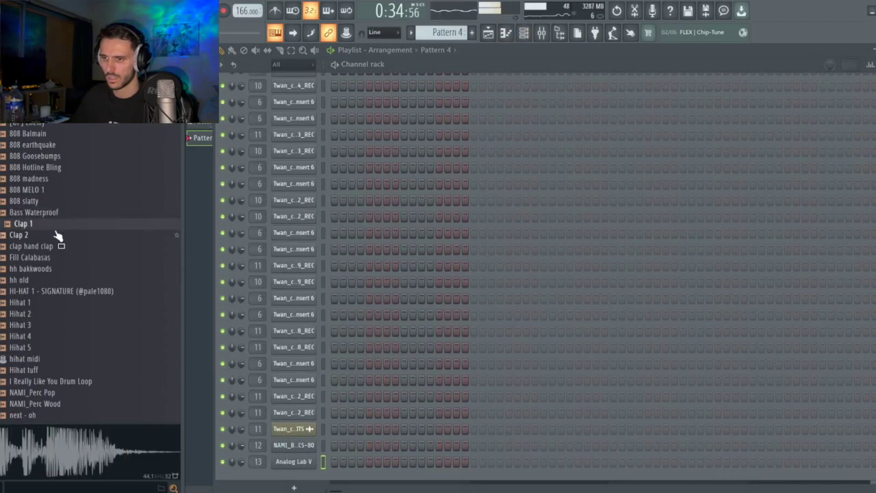
{"action": "left_click", "coordinate": [58, 235]}
{"action": "key", "text": "F6"}
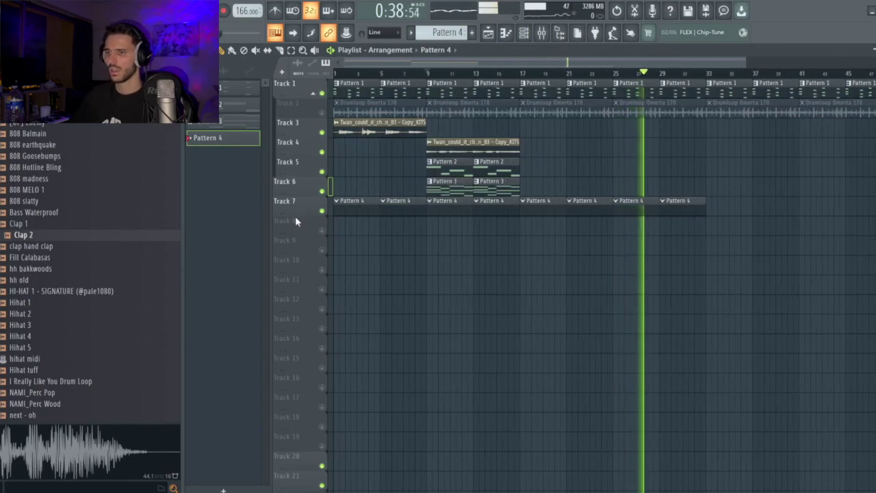
{"action": "key", "text": "space"}
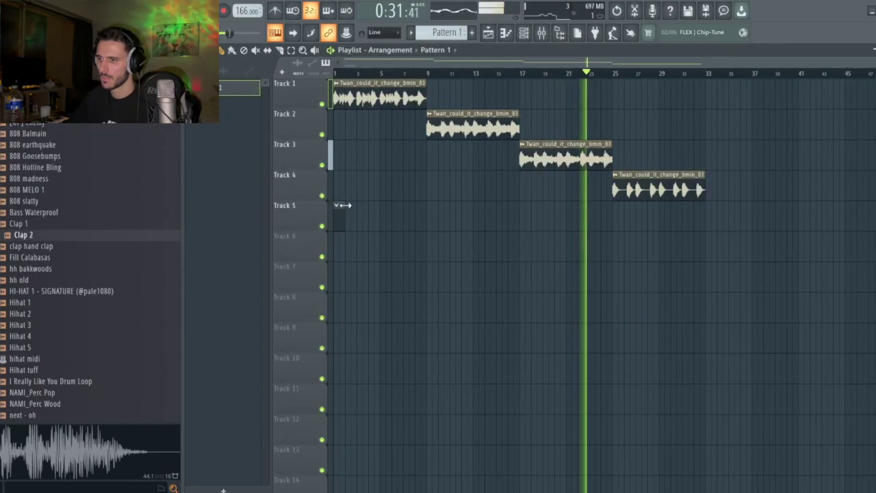
Fill Track 5 with eight consecutive four-bar clips of Pattern 1 from bar 1 up to bar 33
{"action": "left_click_drag", "start_coordinate": [351, 206], "coordinate": [372, 210]}
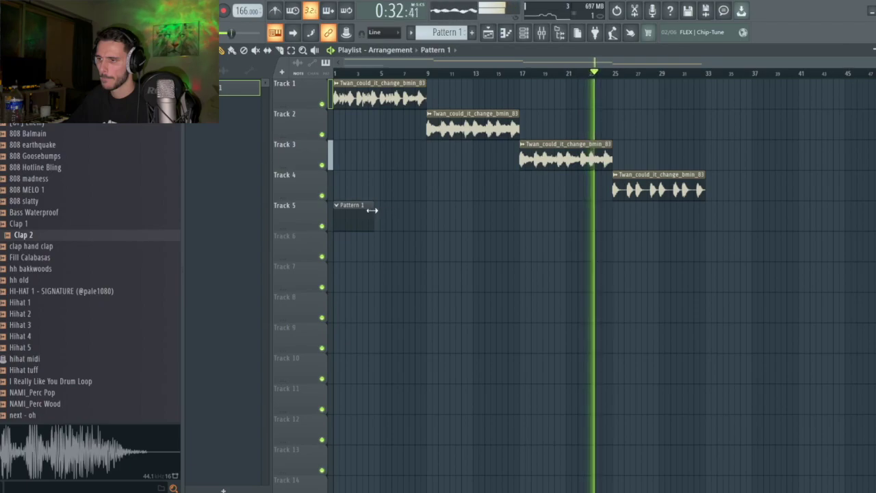
{"action": "left_click", "coordinate": [338, 227], "text": "ctrl"}
{"action": "key", "text": "ctrl+b"}
{"action": "key", "text": "ctrl+b"}
{"action": "key", "text": "ctrl+b"}
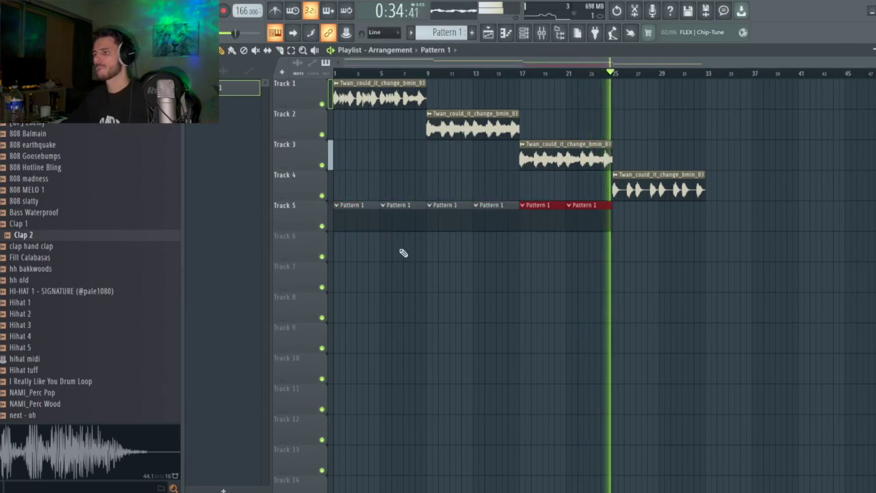
{"action": "key", "text": "ctrl+b"}
Add the Hihat 3 sample to the channel rack and fill every 2 steps of its row in Pattern 1
{"action": "key", "text": "F6"}
{"action": "left_click", "coordinate": [49, 326]}
{"action": "scroll", "coordinate": [69, 330], "scroll_direction": "down", "scroll_amount": 4}
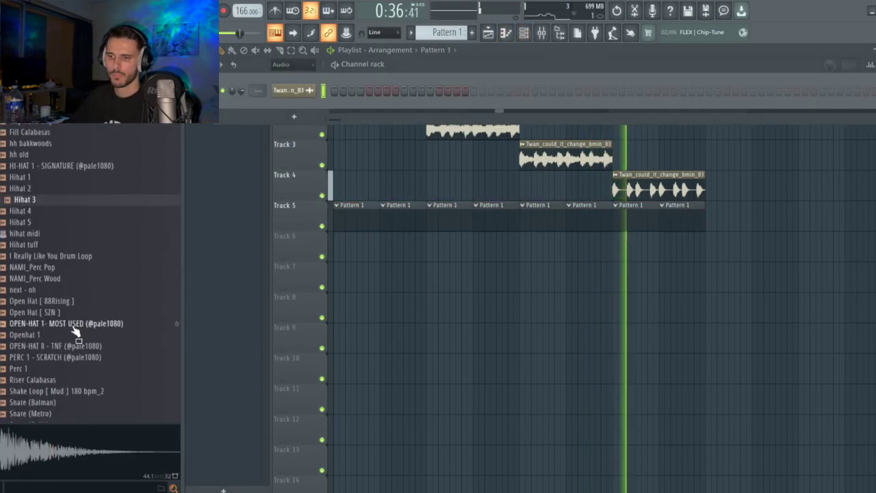
{"action": "left_click_drag", "start_coordinate": [41, 191], "coordinate": [322, 162]}
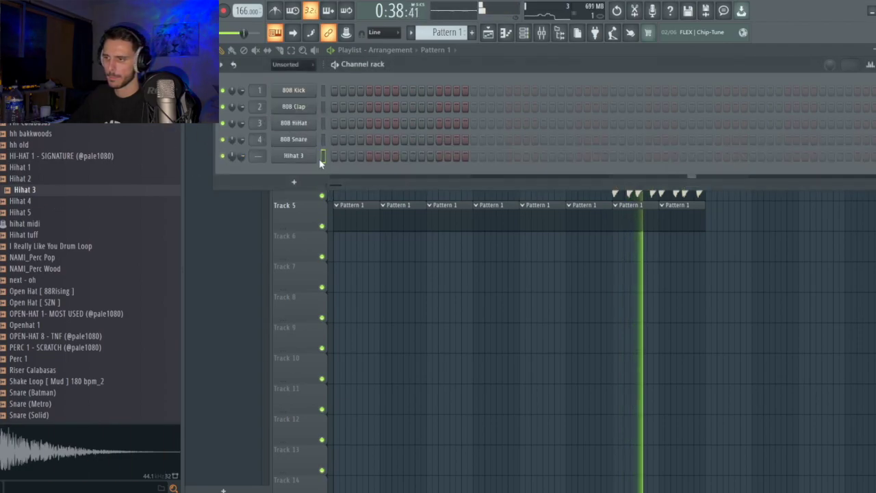
{"action": "right_click", "coordinate": [306, 158]}
{"action": "key", "text": "Escape"}
{"action": "right_click", "coordinate": [306, 158]}
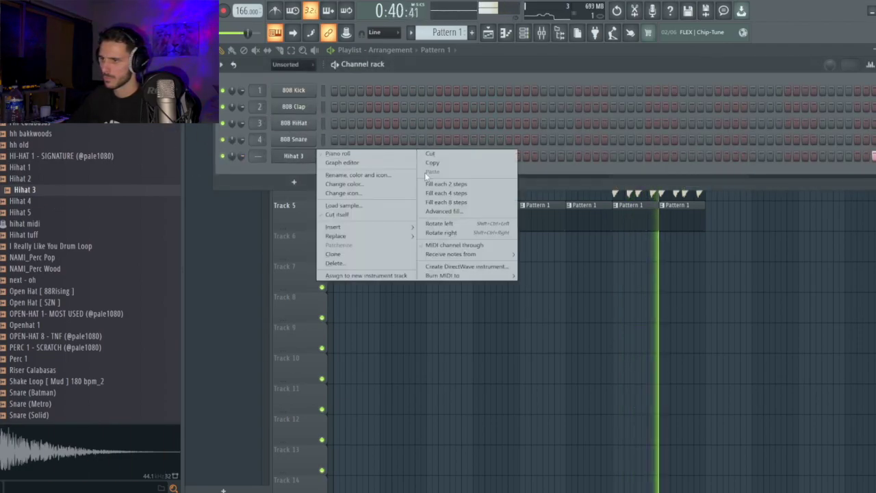
{"action": "left_click", "coordinate": [446, 183]}
Audition the percussion and open hat samples, and add next - oh to the channel rack with a hit on step 1
{"action": "left_click", "coordinate": [41, 258]}
{"action": "left_click", "coordinate": [48, 269]}
{"action": "left_click", "coordinate": [55, 291]}
{"action": "key", "text": "Up"}
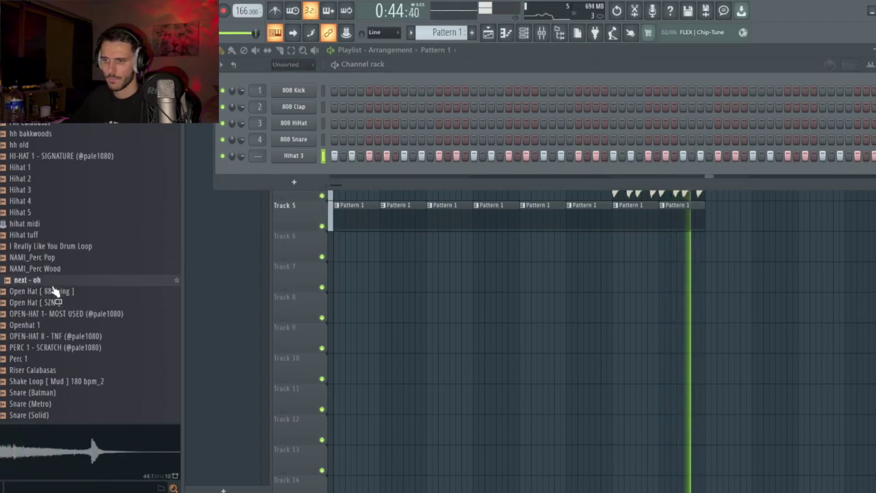
{"action": "left_click", "coordinate": [57, 293]}
{"action": "left_click_drag", "start_coordinate": [27, 280], "coordinate": [326, 172]}
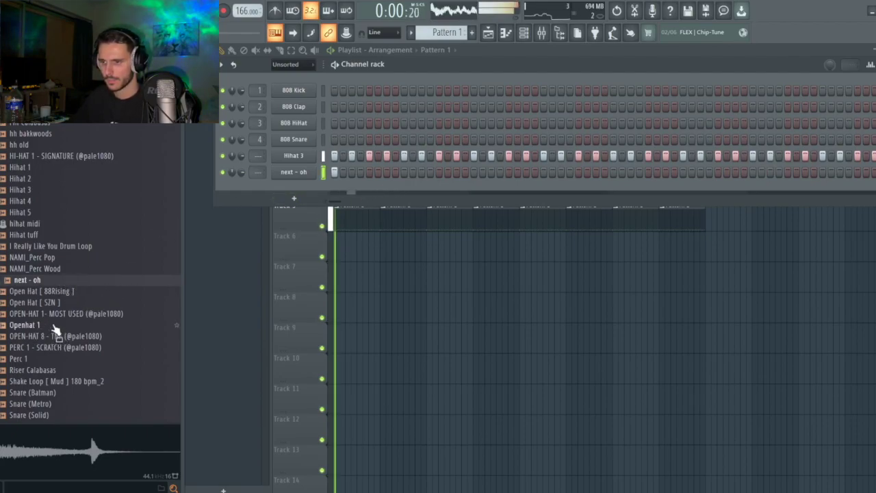
Audition further hat, percussion and snare samples in the browser against the drum pattern
{"action": "scroll", "coordinate": [49, 261], "scroll_direction": "down", "scroll_amount": 6}
{"action": "scroll", "coordinate": [45, 175], "scroll_direction": "up", "scroll_amount": 4}
{"action": "left_click", "coordinate": [39, 201]}
{"action": "left_click", "coordinate": [44, 212]}
{"action": "left_click", "coordinate": [56, 293]}
{"action": "left_click", "coordinate": [57, 302]}
{"action": "left_click", "coordinate": [60, 312]}
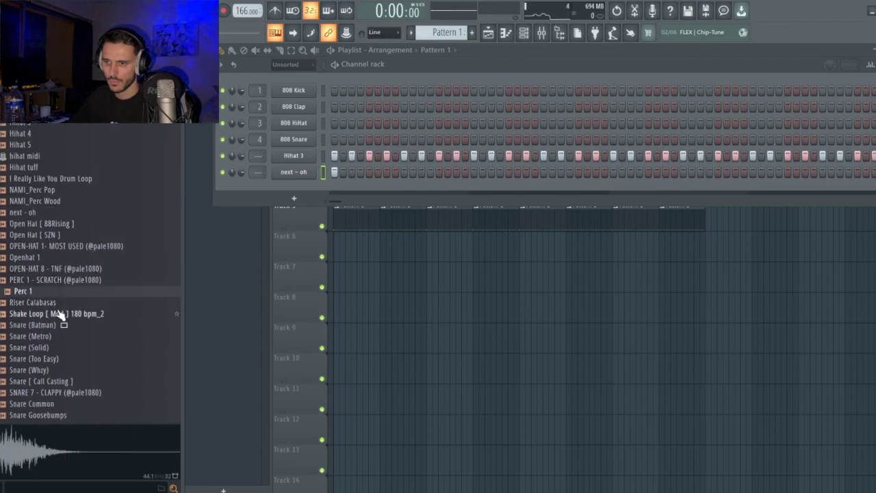
{"action": "left_click", "coordinate": [61, 326]}
{"action": "left_click", "coordinate": [61, 337]}
{"action": "left_click", "coordinate": [60, 269]}
{"action": "left_click", "coordinate": [60, 246]}
Compare the NAMI percussion samples and add NAMI_Perc Wood to the channel rack with a hit on step 7
{"action": "left_click", "coordinate": [60, 212]}
{"action": "left_click", "coordinate": [59, 190]}
{"action": "left_click", "coordinate": [58, 178]}
{"action": "left_click", "coordinate": [60, 202]}
{"action": "left_click", "coordinate": [59, 179]}
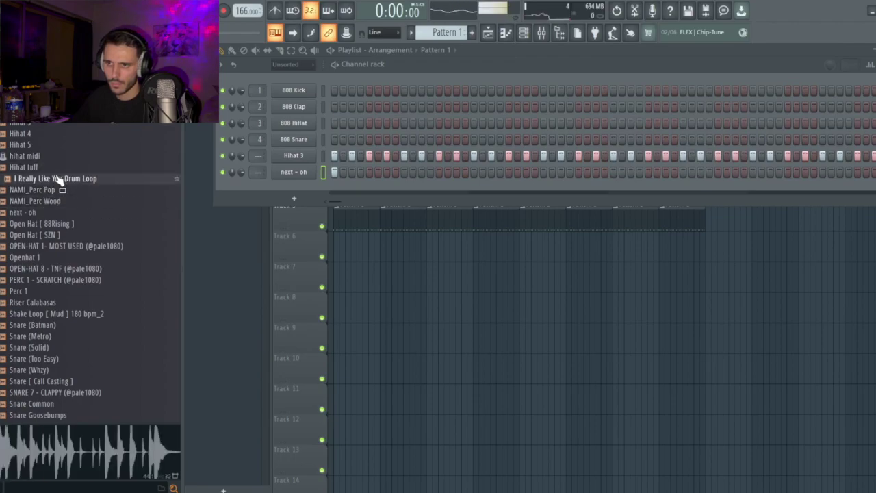
{"action": "left_click", "coordinate": [57, 201]}
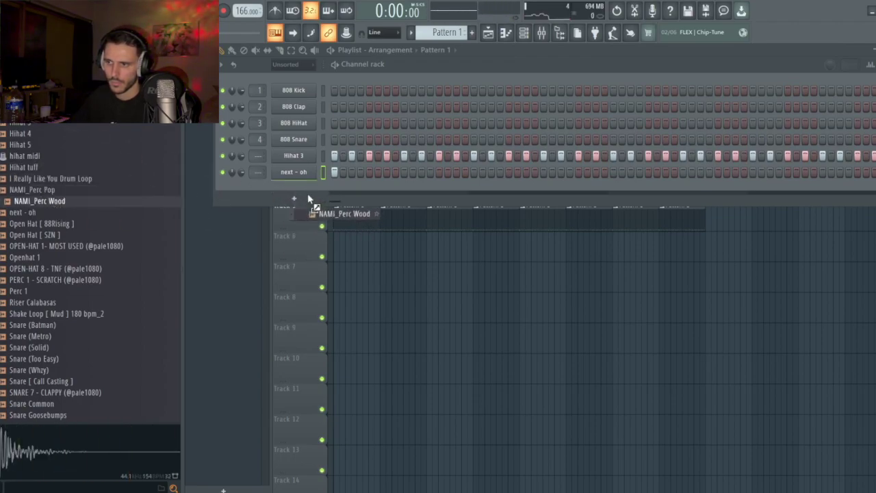
{"action": "left_click_drag", "start_coordinate": [308, 196], "coordinate": [365, 192]}
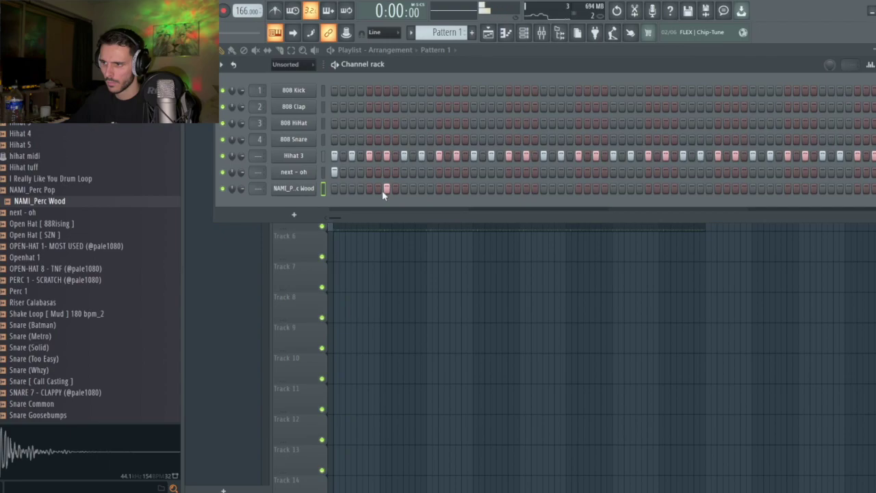
Add Clap 1 to the channel rack with hits on steps 9, 25, 41 and 57
{"action": "scroll", "coordinate": [61, 305], "scroll_direction": "down", "scroll_amount": 1}
{"action": "scroll", "coordinate": [45, 226], "scroll_direction": "up", "scroll_amount": 4}
{"action": "left_click", "coordinate": [34, 157]}
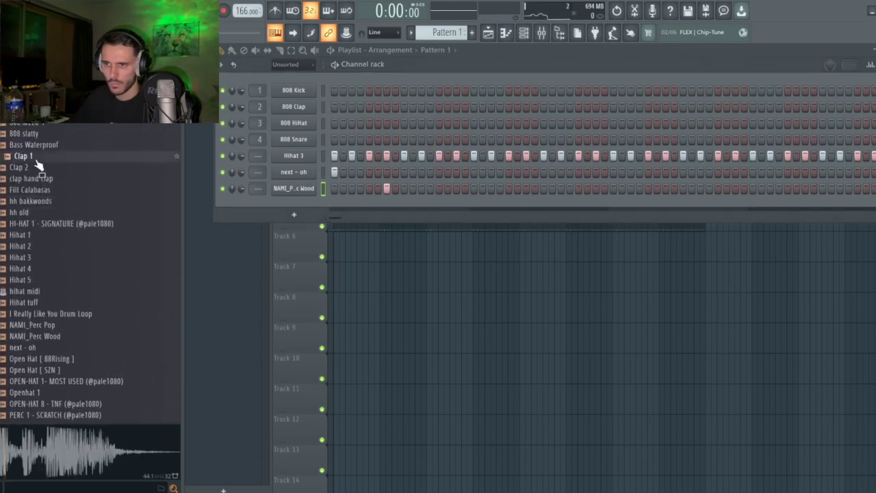
{"action": "left_click_drag", "start_coordinate": [39, 167], "coordinate": [327, 205]}
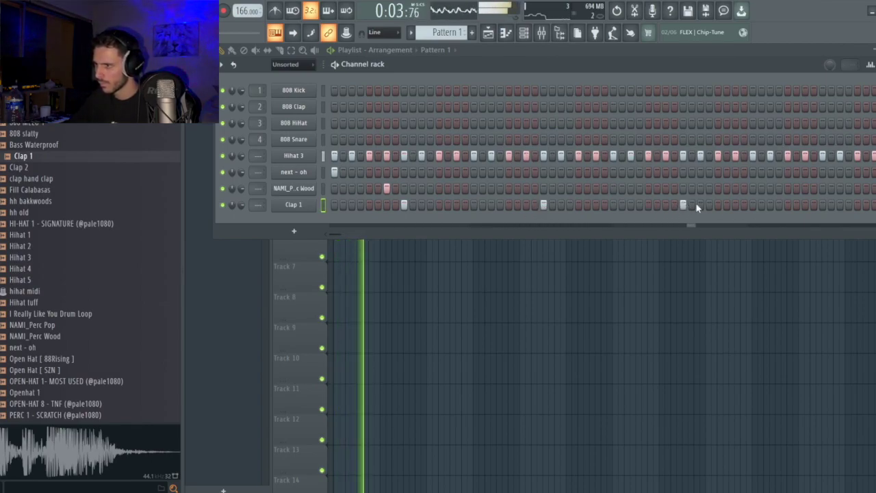
{"action": "left_click", "coordinate": [823, 205]}
Add SNARE 7 - CLAPPY with hits on steps 9, 15, 25, 51 and 57, and PERC 1 - SCRATCH with a hit on step 63
{"action": "scroll", "coordinate": [34, 329], "scroll_direction": "down", "scroll_amount": 6}
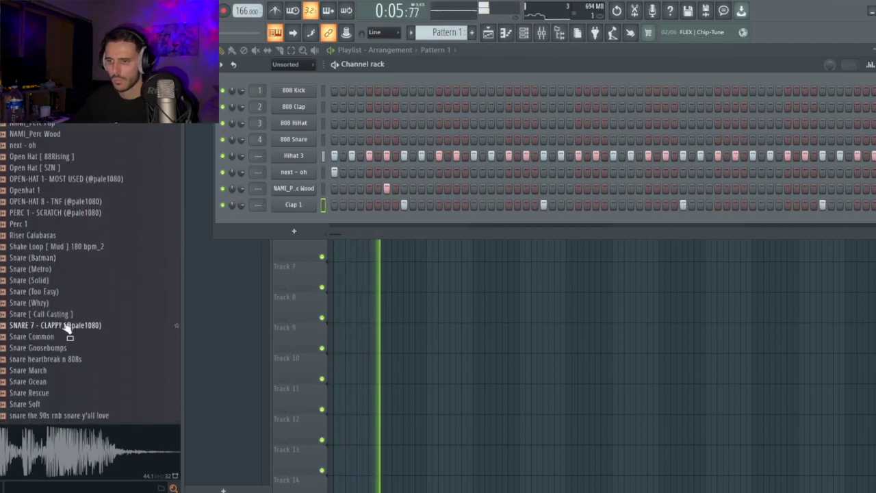
{"action": "left_click", "coordinate": [45, 302]}
{"action": "key", "text": "space"}
{"action": "left_click", "coordinate": [59, 314]}
{"action": "left_click", "coordinate": [60, 325]}
{"action": "left_click", "coordinate": [62, 336]}
{"action": "left_click_drag", "start_coordinate": [62, 326], "coordinate": [287, 217]}
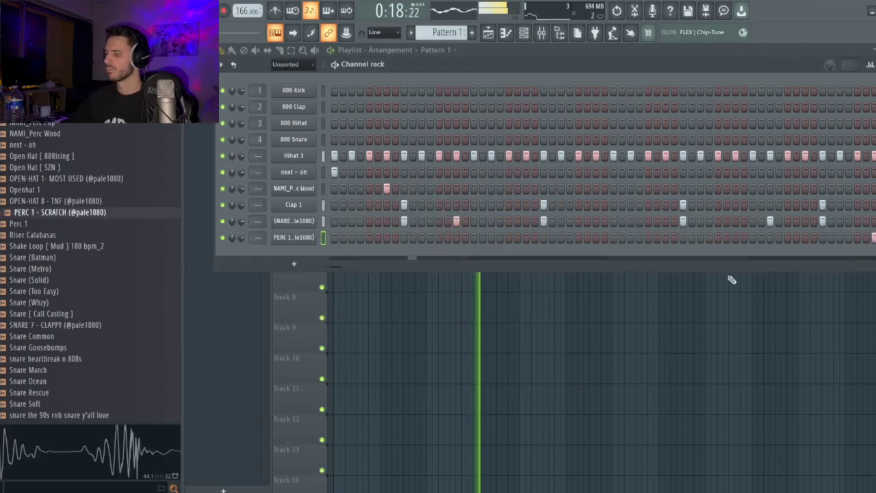
Create Pattern 2 and fill Track 6 with eight consecutive four-bar clips of it from bar 1 up to bar 33
{"action": "left_click", "coordinate": [447, 55]}
{"action": "left_click", "coordinate": [350, 238]}
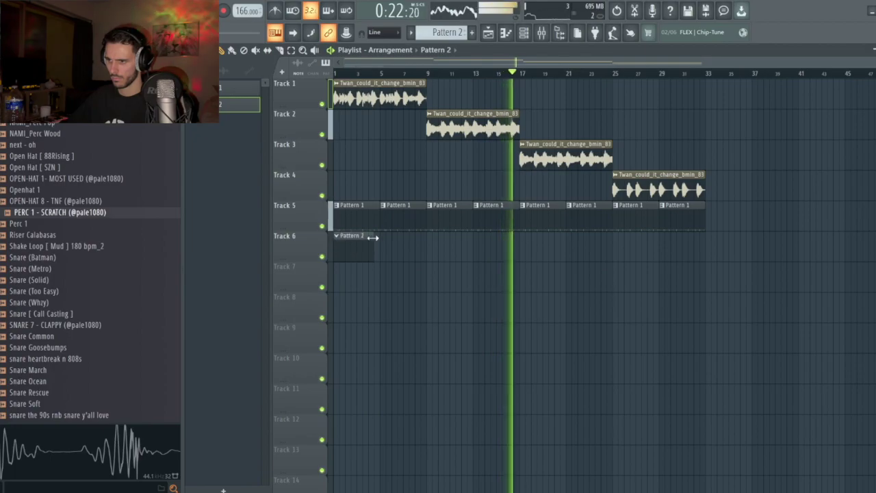
{"action": "key", "text": "ctrl+b"}
{"action": "key", "text": "ctrl+b"}
{"action": "key", "text": "ctrl+b"}
{"action": "key", "text": "ctrl+b"}
{"action": "key", "text": "ctrl+b"}
{"action": "key", "text": "ctrl+b"}
{"action": "key", "text": "ctrl+b"}
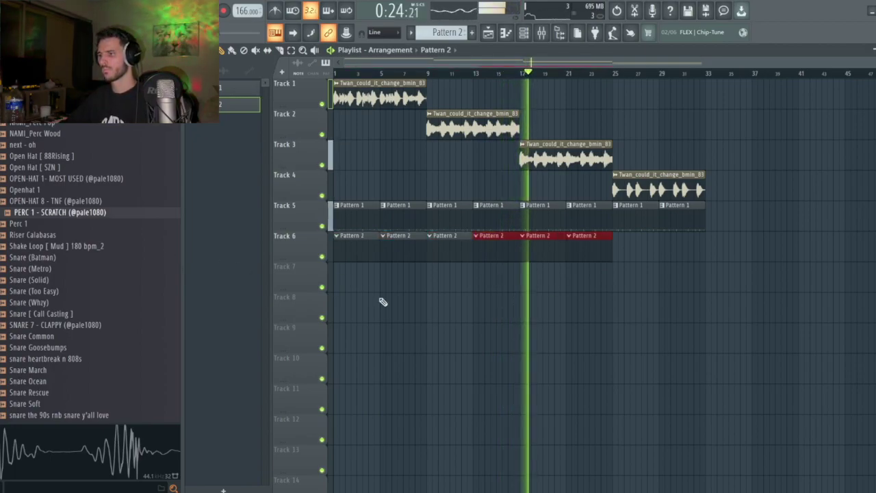
Add Twan Kick - Dummi Thicc to the channel rack with hits on steps 1 and 7 of Pattern 2
{"action": "key", "text": "F6"}
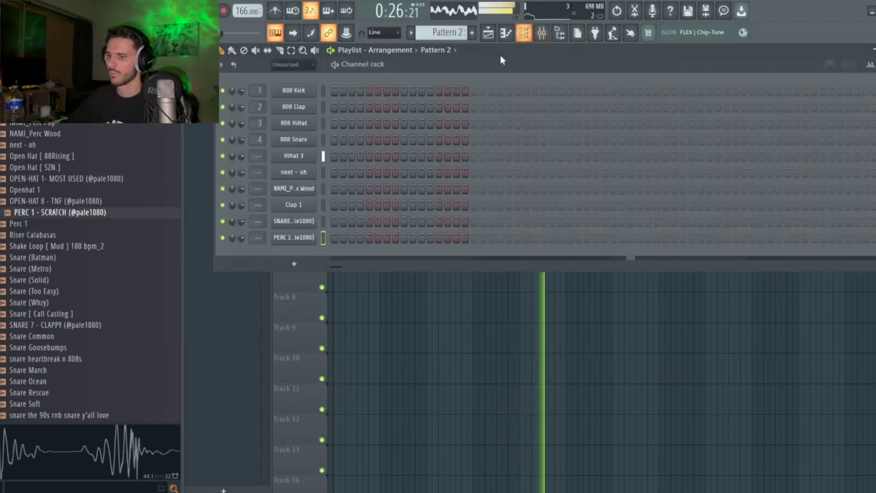
{"action": "scroll", "coordinate": [62, 342], "scroll_direction": "down", "scroll_amount": 4}
{"action": "left_click", "coordinate": [41, 313]}
{"action": "left_click_drag", "start_coordinate": [273, 262], "coordinate": [325, 254]}
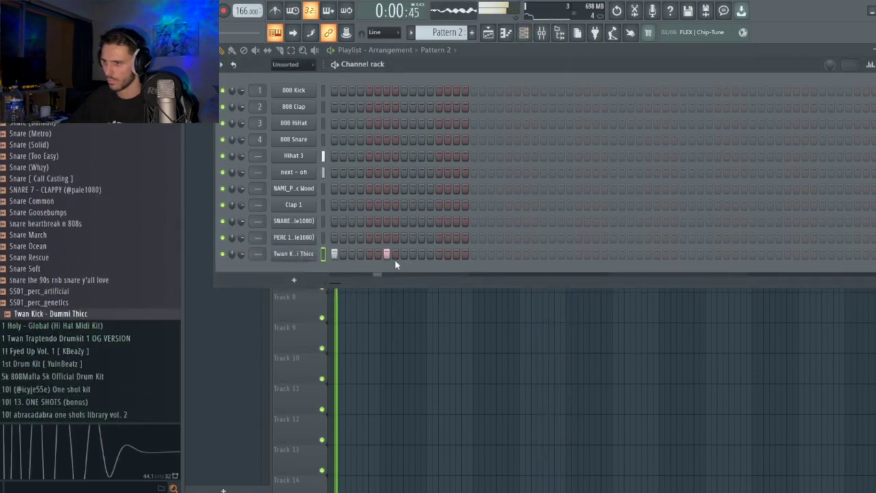
{"action": "left_click", "coordinate": [474, 254]}
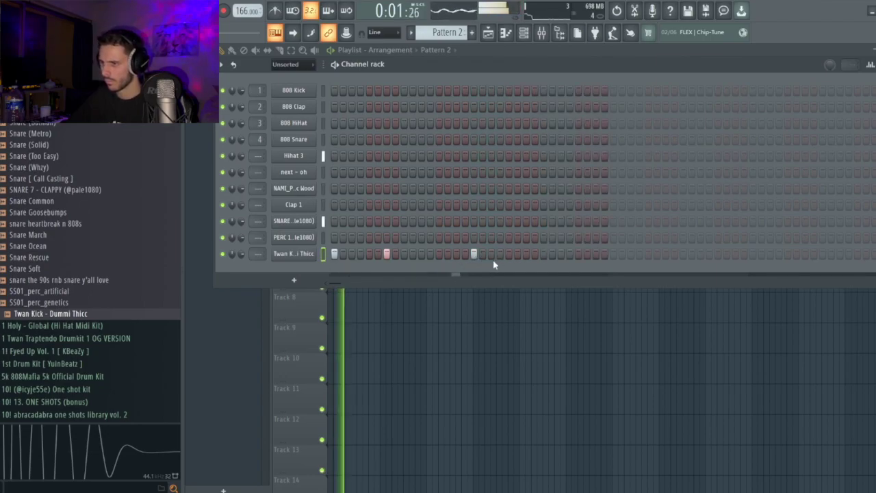
{"action": "left_click", "coordinate": [474, 254]}
{"action": "left_click", "coordinate": [491, 254]}
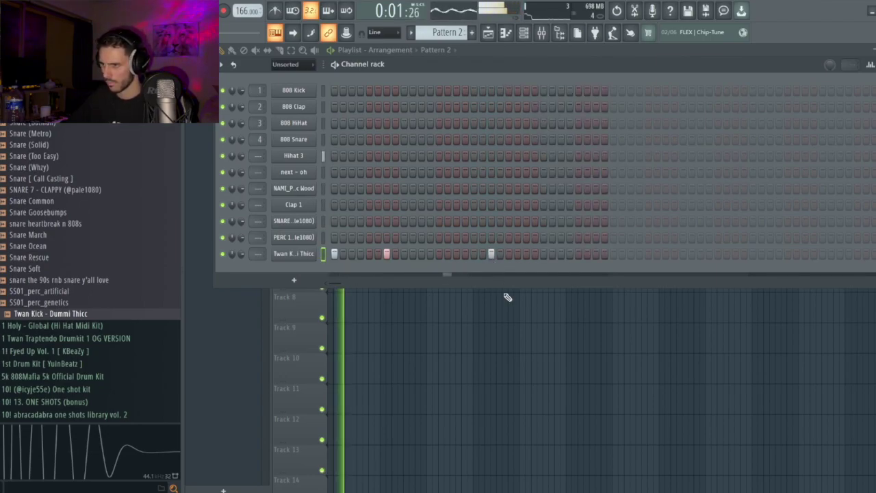
{"action": "left_click", "coordinate": [492, 254]}
Add kick hits on steps 21, 27, 33, 53 and 59 of the Twan Kick row
{"action": "left_click", "coordinate": [509, 254]}
{"action": "left_click", "coordinate": [614, 254]}
{"action": "key", "text": "space"}
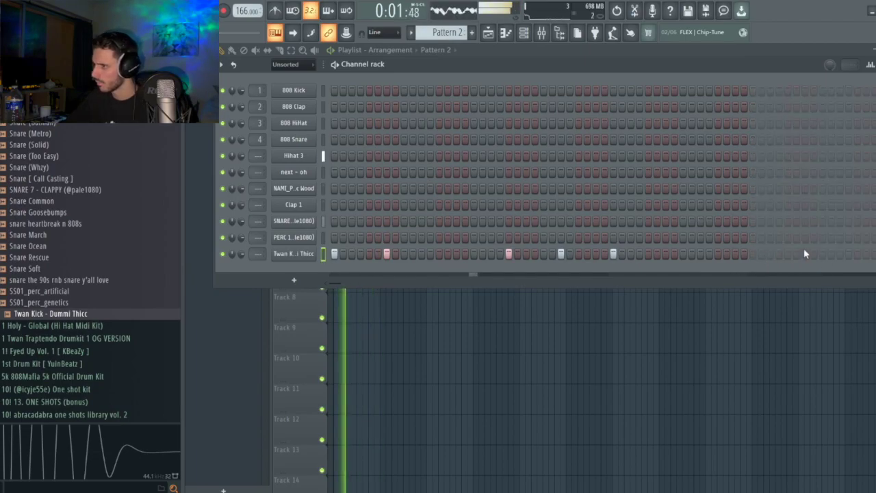
{"action": "left_click", "coordinate": [788, 253]}
{"action": "left_click", "coordinate": [840, 254]}
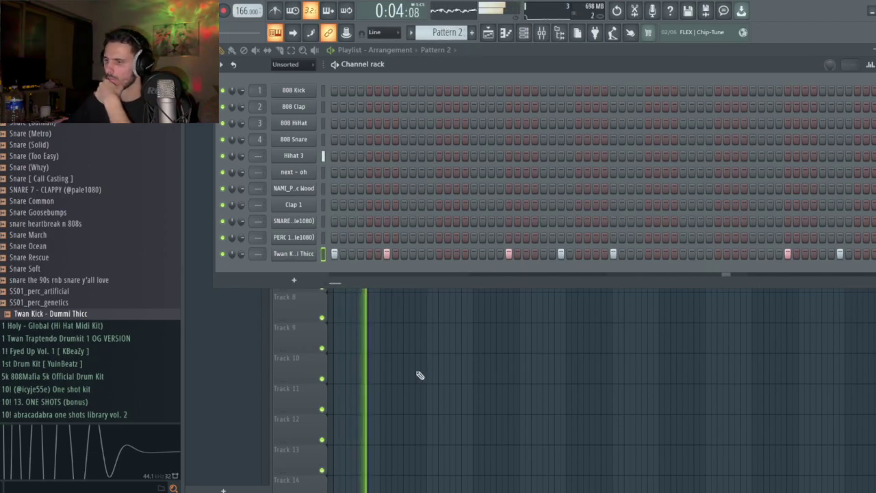
Return to the playlist, create Pattern 3 and fill Track 7 with eight consecutive clips of it from bar 1 up to bar 33
{"action": "key", "text": "F6"}
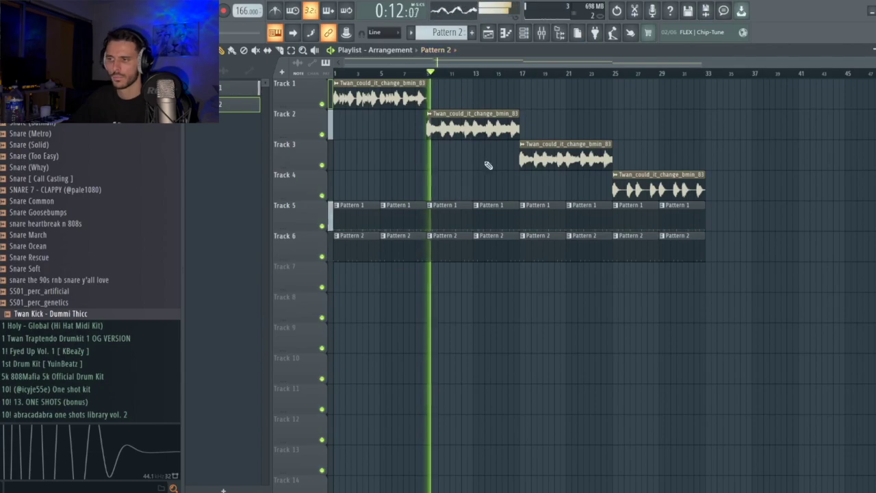
{"action": "key", "text": "F4"}
{"action": "left_click", "coordinate": [437, 274]}
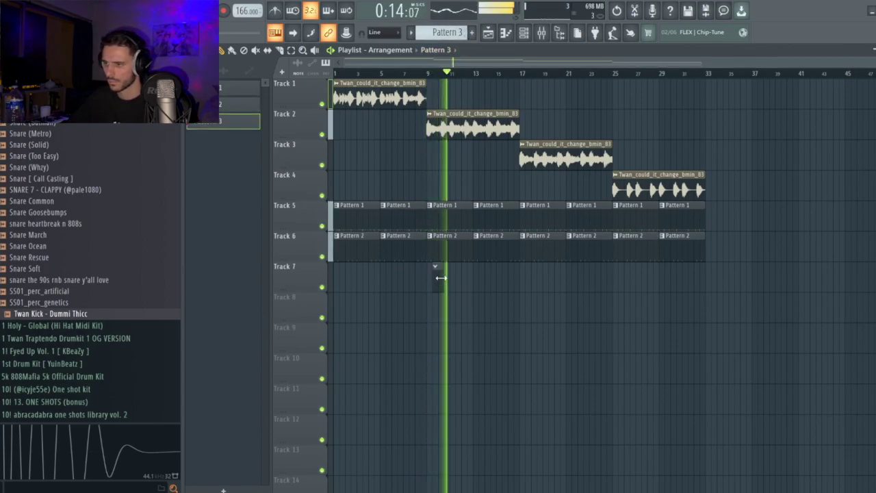
{"action": "mouse_move", "coordinate": [434, 270]}
{"action": "left_mouse_down"}
{"action": "mouse_move", "coordinate": [505, 278]}
{"action": "mouse_move", "coordinate": [342, 278]}
{"action": "left_mouse_up"}
{"action": "key", "text": "ctrl+b"}
{"action": "key", "text": "ctrl+b"}
{"action": "key", "text": "ctrl+b"}
{"action": "left_click", "coordinate": [496, 278]}
Add the 808 Balmain sample to the channel rack for Pattern 3
{"action": "scroll", "coordinate": [87, 225], "scroll_direction": "up", "scroll_amount": 10}
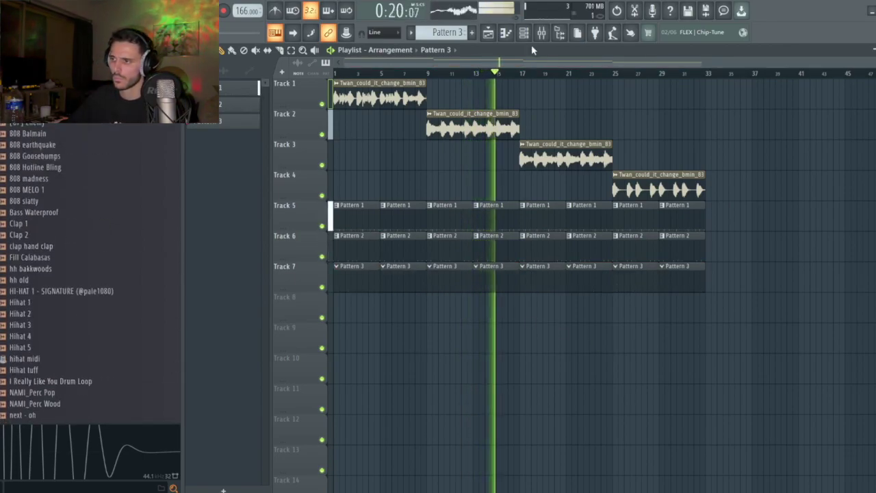
{"action": "left_click", "coordinate": [524, 33]}
{"action": "left_click", "coordinate": [59, 144]}
{"action": "left_click_drag", "start_coordinate": [32, 134], "coordinate": [299, 264]}
{"action": "key", "text": "F6"}
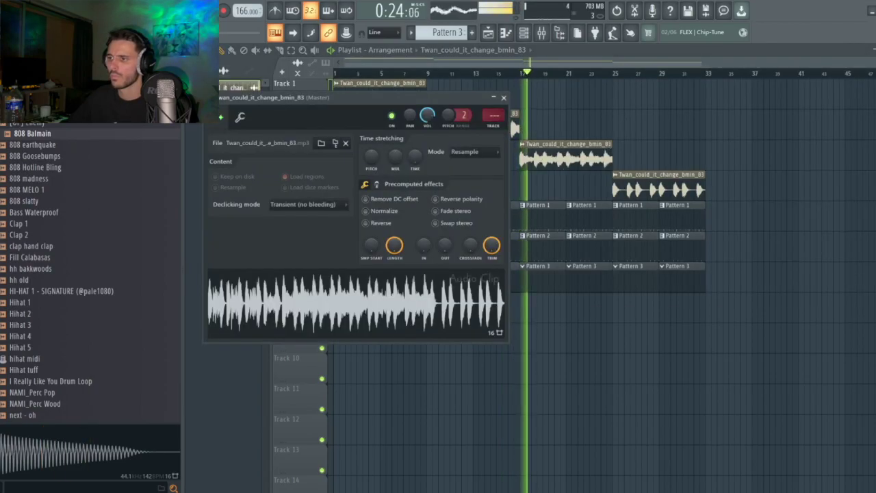
Close the melody audio clip's settings and load FabFilter Pro-Q 3 in the first effect slot of mixer Insert 1
{"action": "left_click", "coordinate": [504, 97]}
{"action": "key", "text": "F9"}
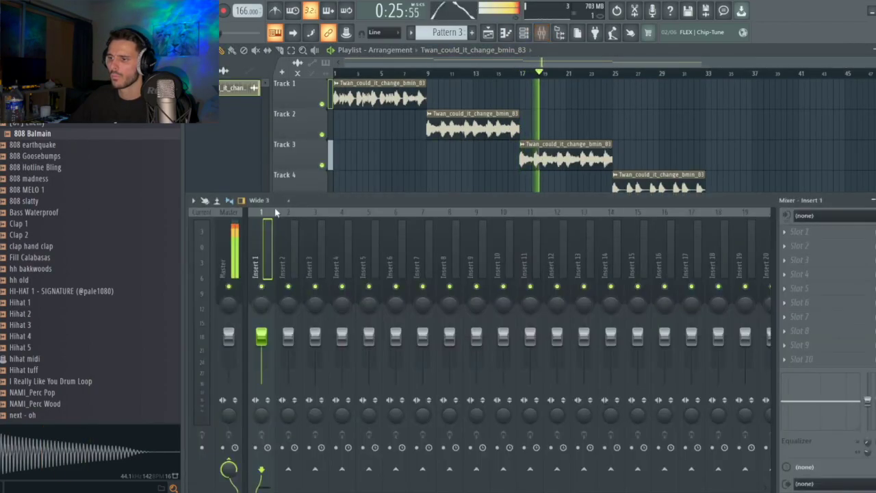
{"action": "left_click", "coordinate": [802, 232]}
{"action": "left_click", "coordinate": [118, 243]}
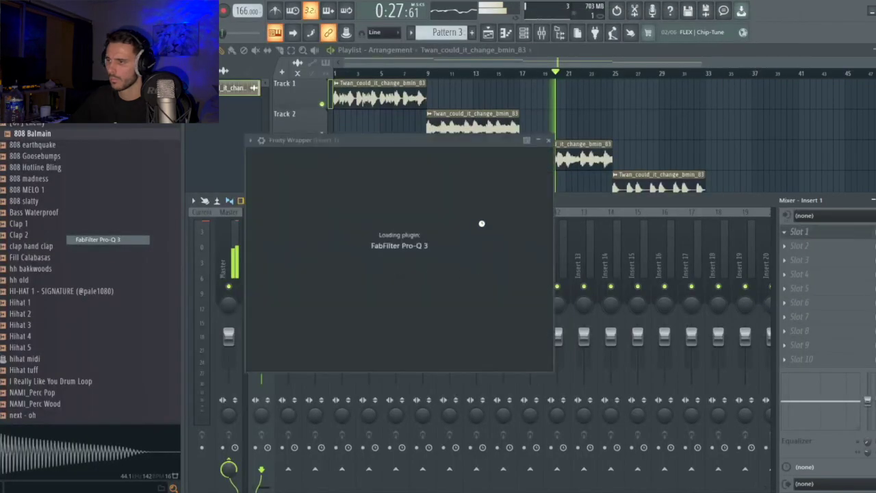
Apply the Low Cut preset in Pro-Q 3 on Insert 1 and raise the cutoff to about 146 Hz
{"action": "left_click", "coordinate": [534, 158]}
{"action": "left_click", "coordinate": [550, 350]}
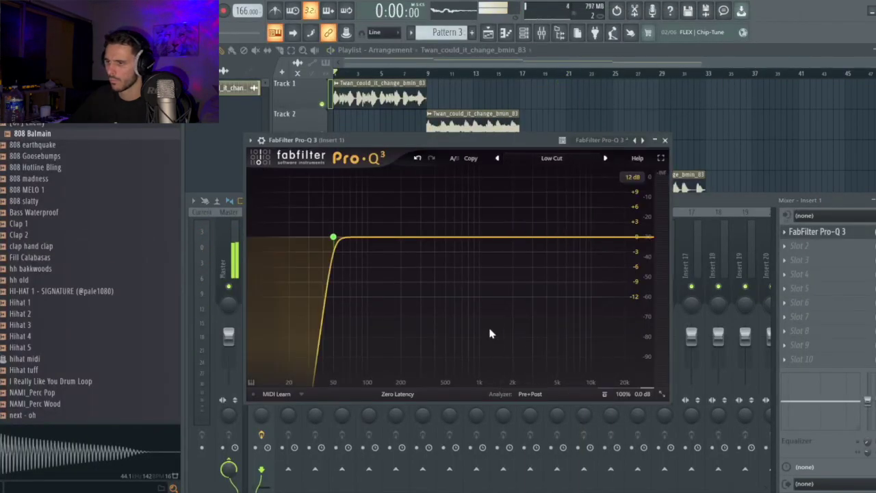
{"action": "left_click_drag", "start_coordinate": [334, 237], "coordinate": [371, 241]}
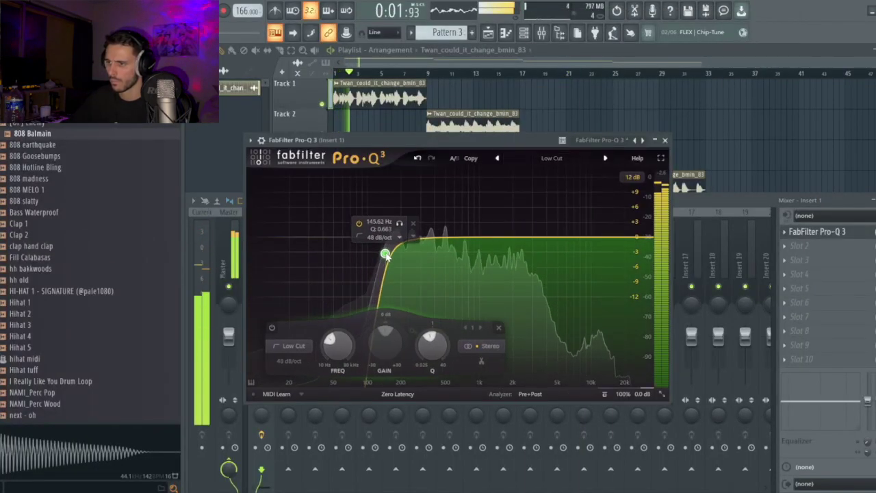
{"action": "left_click", "coordinate": [665, 140]}
Load an effect in the first slot of the Master mixer track and return to the playlist
{"action": "left_click", "coordinate": [234, 263]}
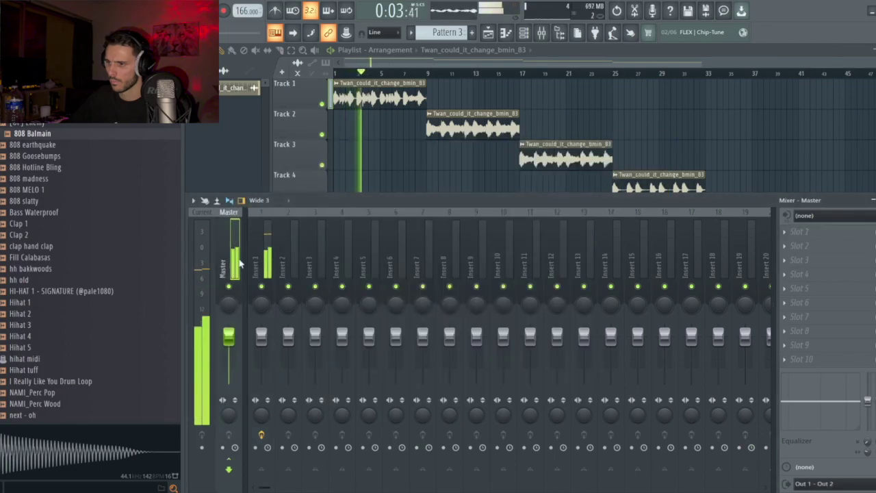
{"action": "left_click", "coordinate": [822, 233]}
{"action": "left_click", "coordinate": [685, 236]}
{"action": "key", "text": "F9"}
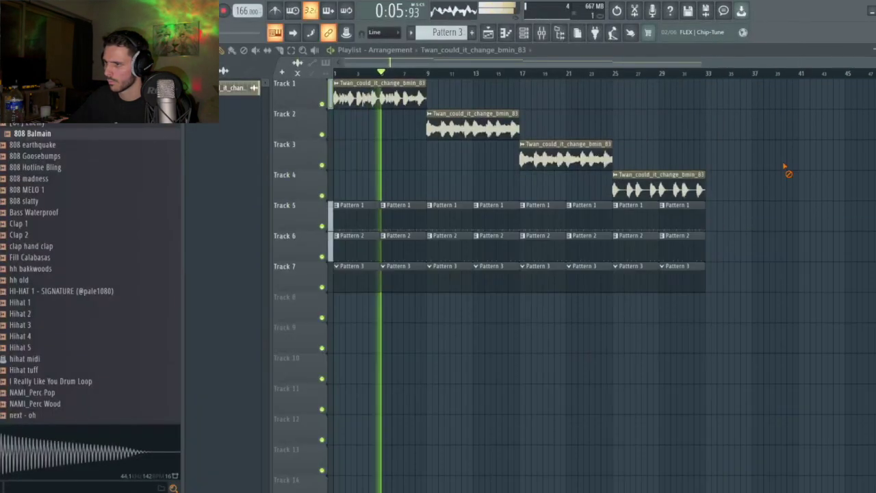
Open the 808 Balmain channel in the piano roll for Pattern 3
{"action": "key", "text": "F6"}
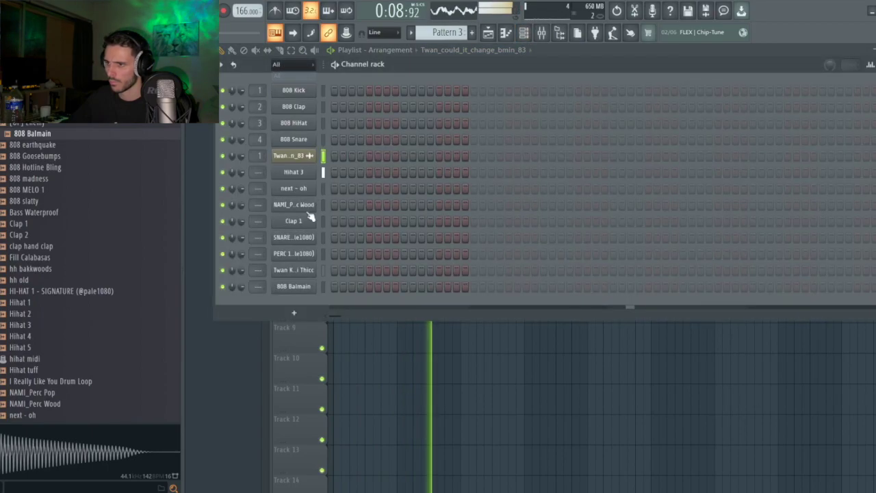
{"action": "right_click", "coordinate": [301, 284]}
{"action": "left_click", "coordinate": [346, 286]}
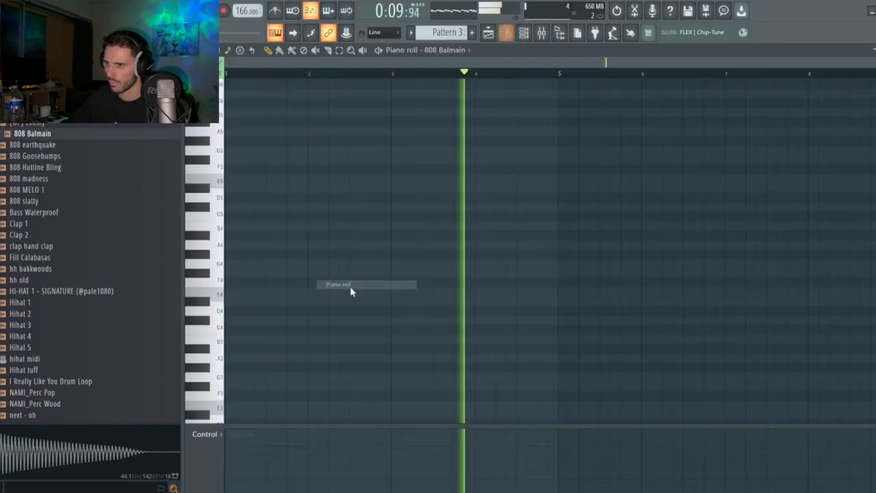
Open the 808 Balmain sampler settings, choose a time-stretching mode and enable the volume envelope
{"action": "left_click", "coordinate": [524, 33]}
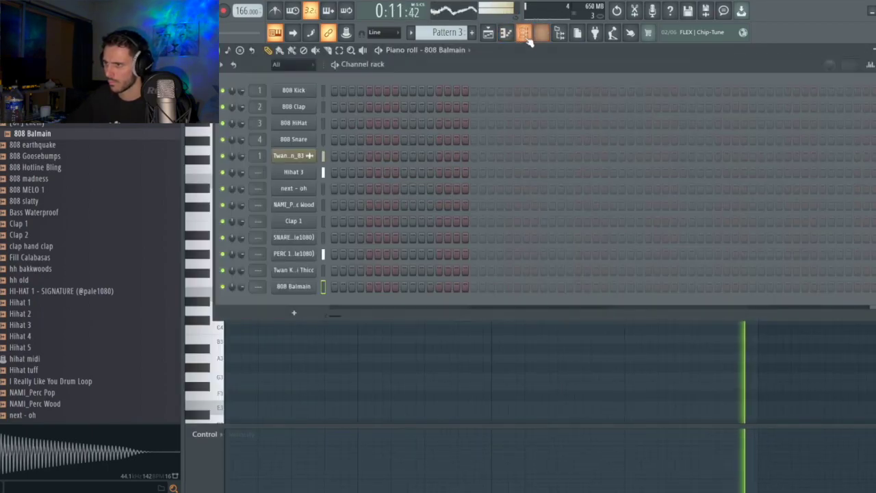
{"action": "left_click", "coordinate": [305, 285]}
{"action": "left_click", "coordinate": [221, 118]}
{"action": "left_click", "coordinate": [452, 152]}
{"action": "left_click", "coordinate": [441, 161]}
{"action": "left_click", "coordinate": [239, 118]}
{"action": "left_click", "coordinate": [264, 118]}
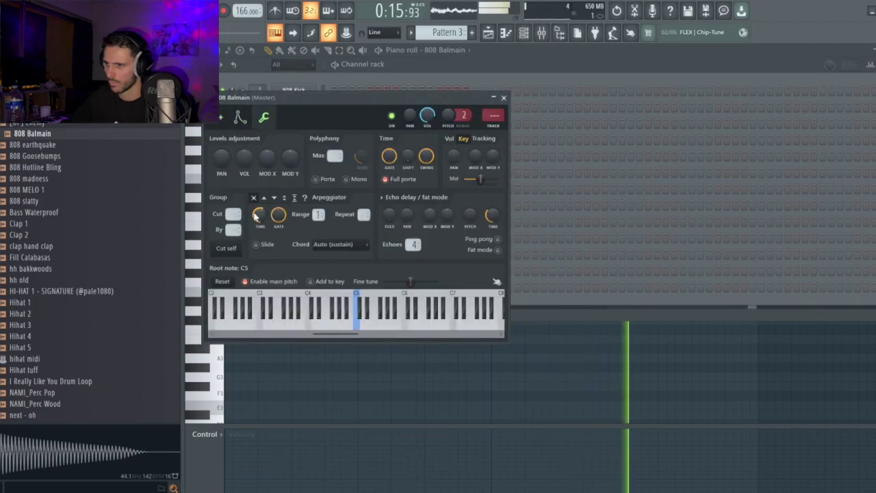
{"action": "left_click", "coordinate": [240, 117]}
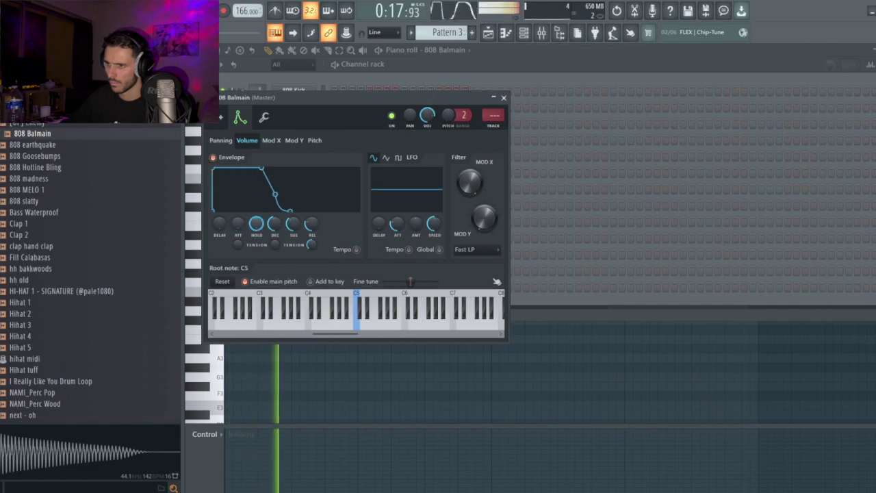
{"action": "left_click", "coordinate": [220, 118]}
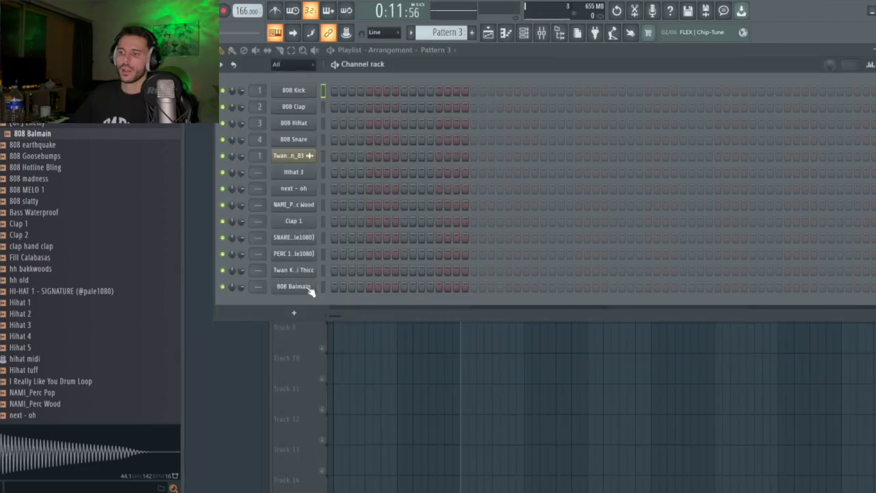
Open the piano roll for 808 Balmain from the channel rack
{"action": "right_click", "coordinate": [312, 287]}
{"action": "left_click", "coordinate": [308, 290]}
{"action": "right_click", "coordinate": [310, 289]}
{"action": "left_click", "coordinate": [323, 290]}
{"action": "right_click", "coordinate": [322, 290]}
{"action": "left_click", "coordinate": [339, 284]}
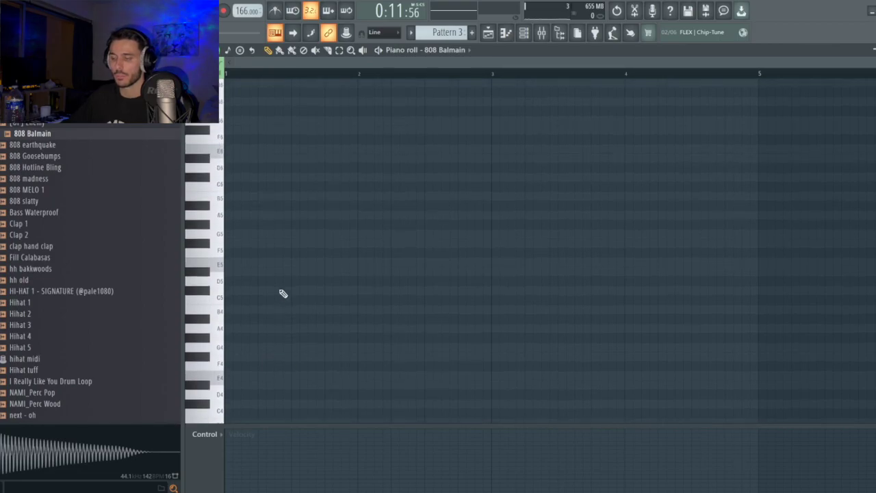
{"action": "key", "text": "F5"}
{"action": "double_click", "coordinate": [502, 130]}
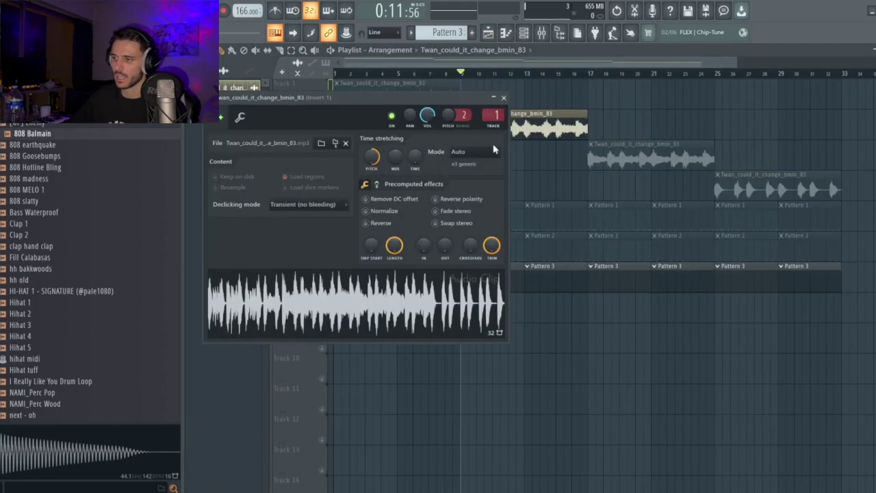
{"action": "left_click", "coordinate": [504, 100]}
Return to the 808 Balmain piano roll and show bars 1 to 4 of Pattern 3 around octave 7
{"action": "key", "text": "F6"}
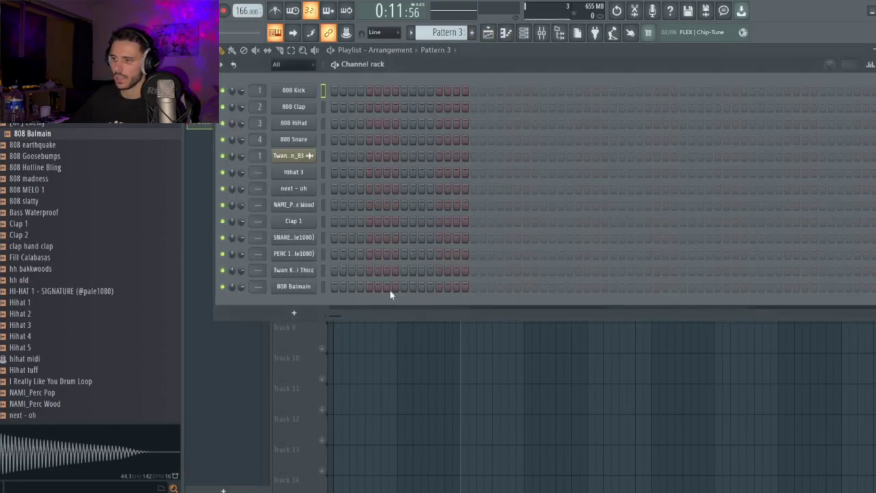
{"action": "right_click", "coordinate": [312, 274]}
{"action": "left_click", "coordinate": [505, 33]}
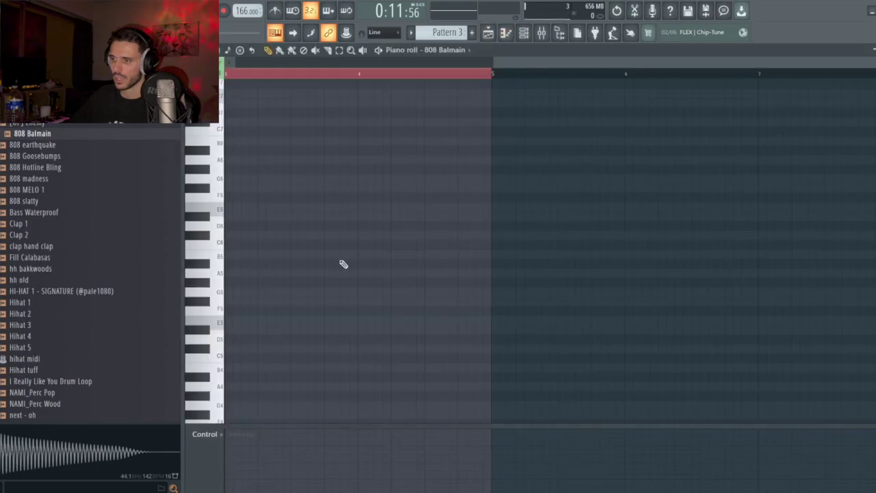
{"action": "scroll", "coordinate": [297, 231], "scroll_direction": "left", "scroll_amount": 2}
{"action": "scroll", "coordinate": [221, 248], "scroll_direction": "up", "scroll_amount": 3}
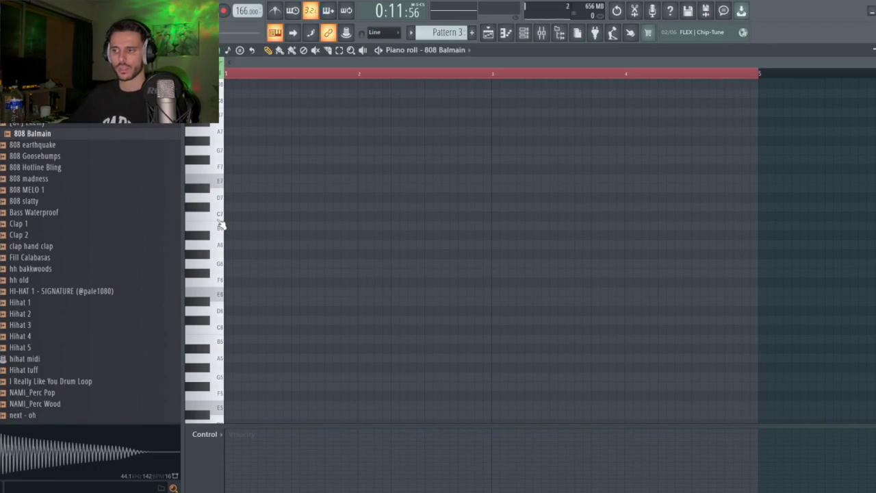
Audition pitches against the melody, draw an F#7 note filling bar 1 of the 808 Balmain part and play it back
{"action": "key", "text": "space"}
{"action": "key", "text": "space"}
{"action": "key", "text": "space"}
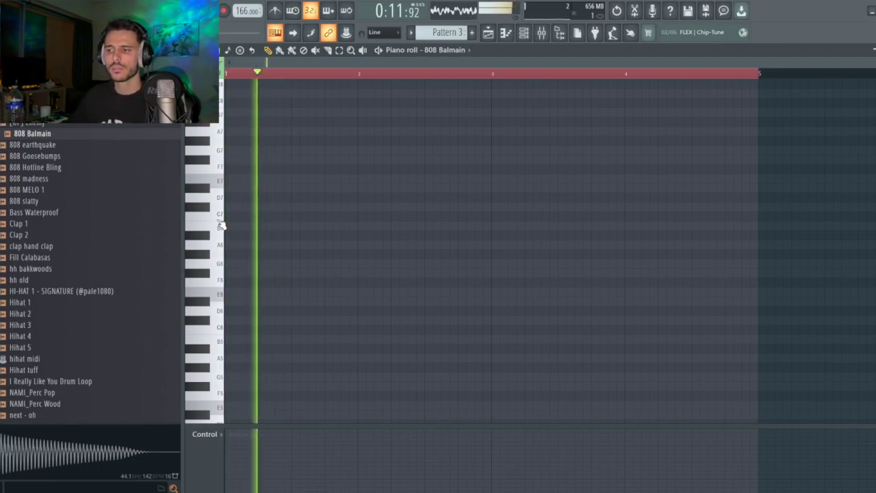
{"action": "key", "text": "space"}
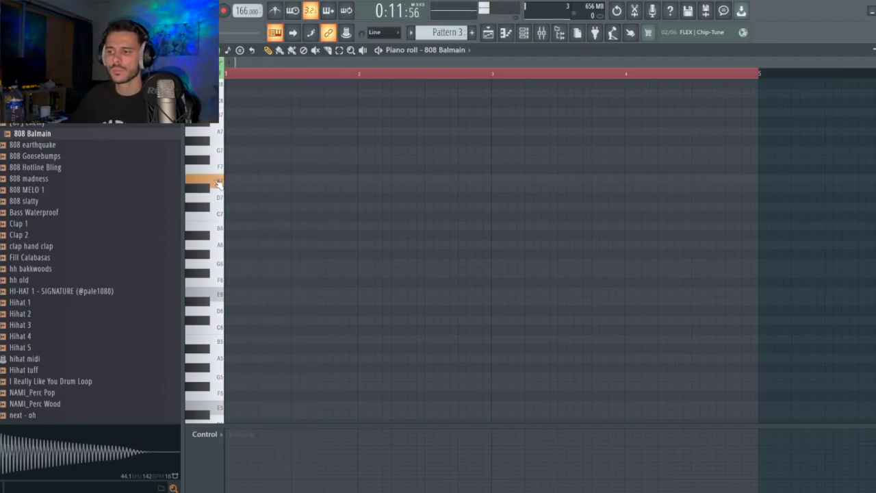
{"action": "key", "text": "space"}
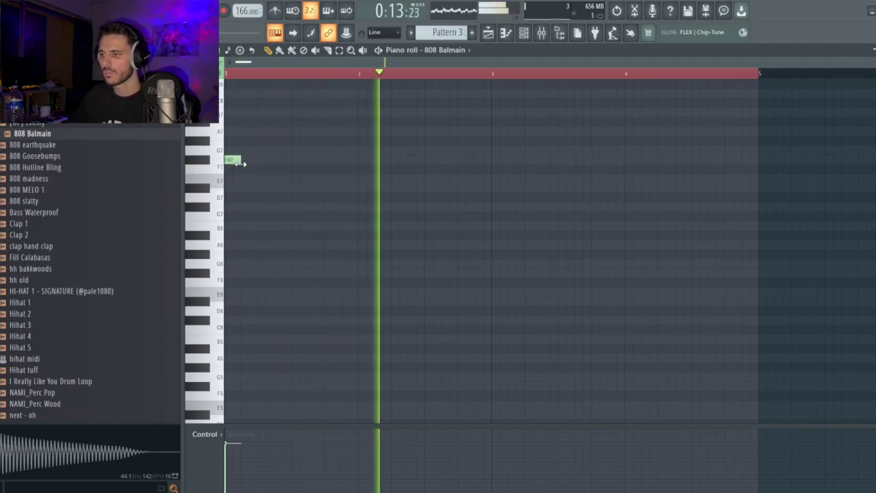
{"action": "left_click_drag", "start_coordinate": [241, 164], "coordinate": [357, 164]}
{"action": "key", "text": "space"}
{"action": "key", "text": "space"}
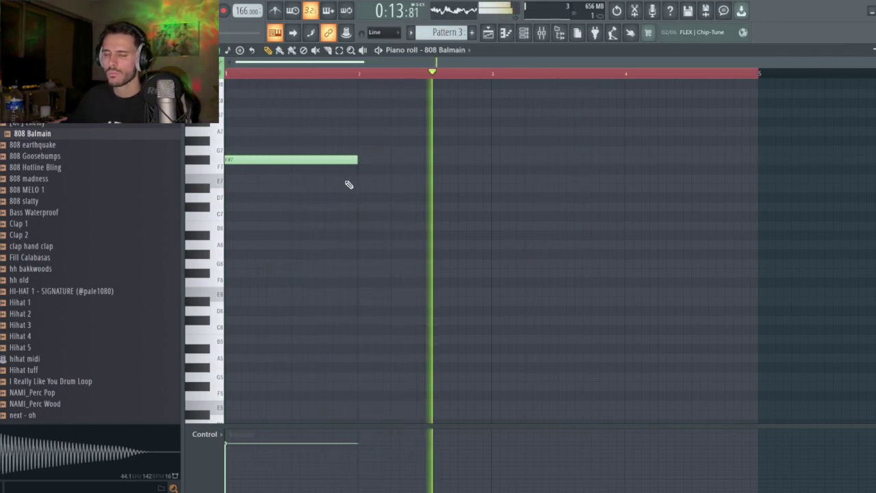
{"action": "key", "text": "space"}
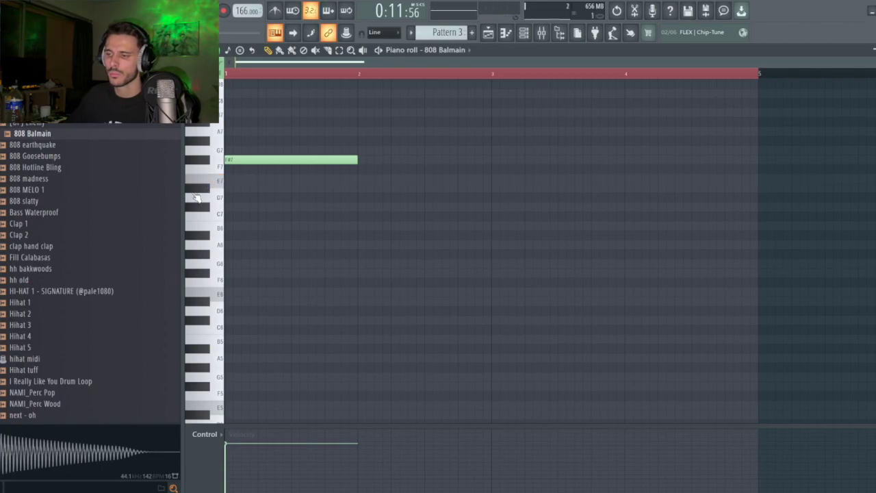
Audition the bar 1 note with the melody and transpose it up one octave to F#8
{"action": "left_click", "coordinate": [221, 204]}
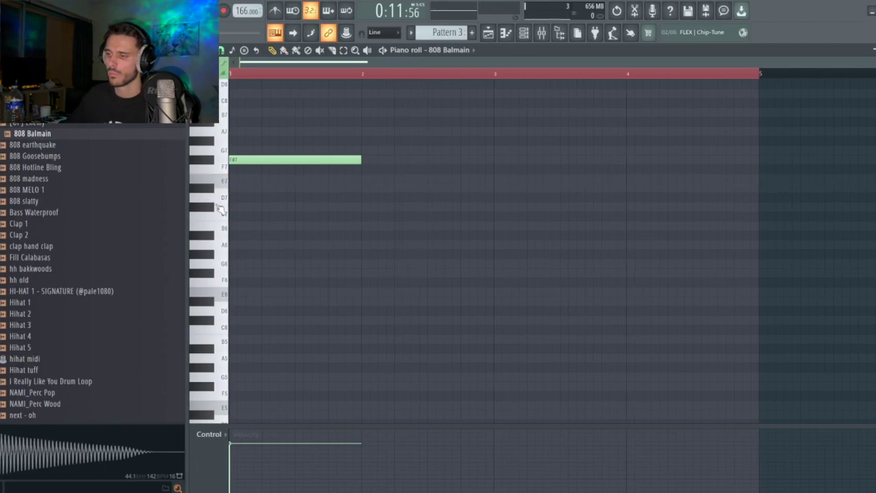
{"action": "key", "text": "space"}
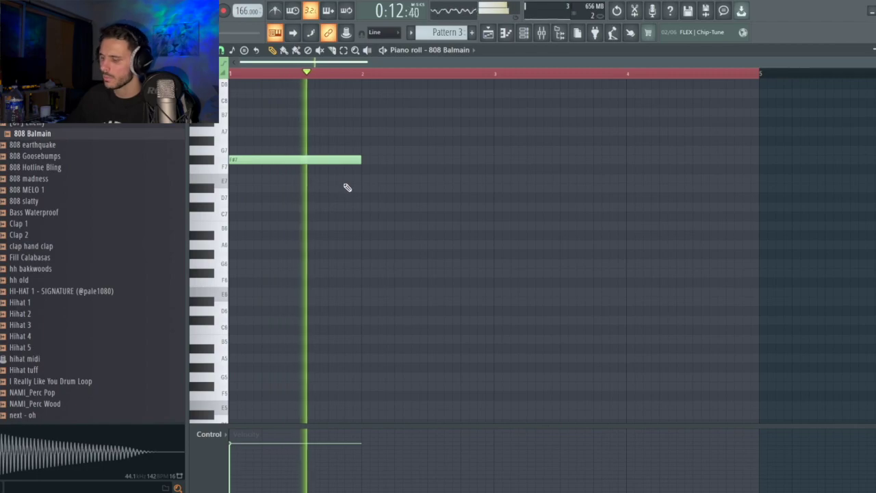
{"action": "key", "text": "space"}
{"action": "key", "text": "ctrl+Up"}
{"action": "key", "text": "space"}
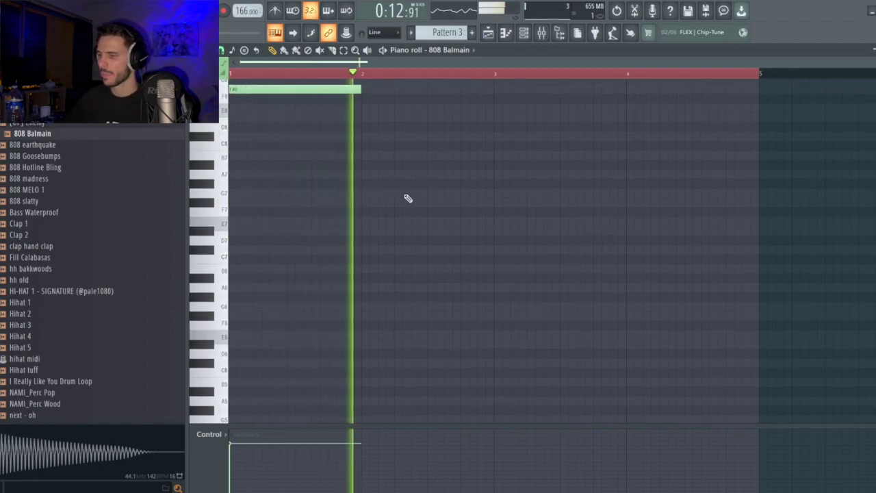
{"action": "key", "text": "space"}
Add a one-bar D8 note starting on beat 2 of bar 2 and play it back
{"action": "left_click", "coordinate": [396, 110]}
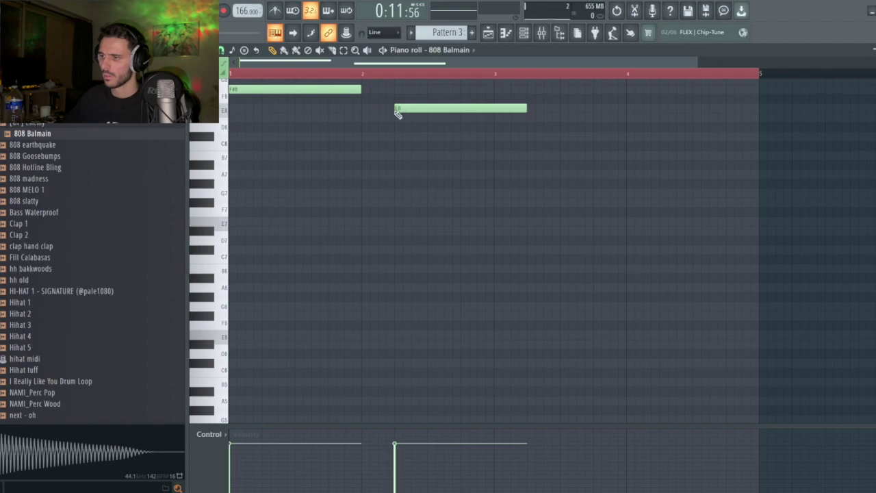
{"action": "key", "text": "space"}
{"action": "left_click_drag", "start_coordinate": [413, 111], "coordinate": [413, 130]}
{"action": "scroll", "coordinate": [489, 230], "scroll_direction": "up", "scroll_amount": 3}
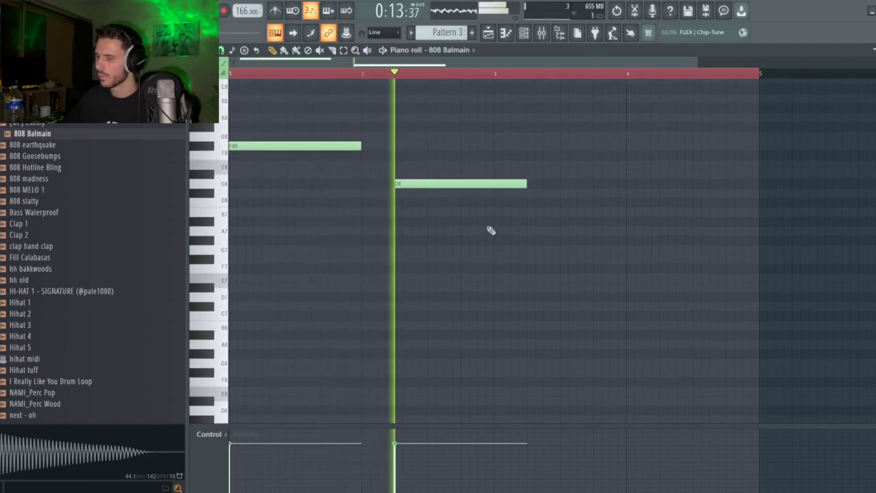
{"action": "key", "text": "space"}
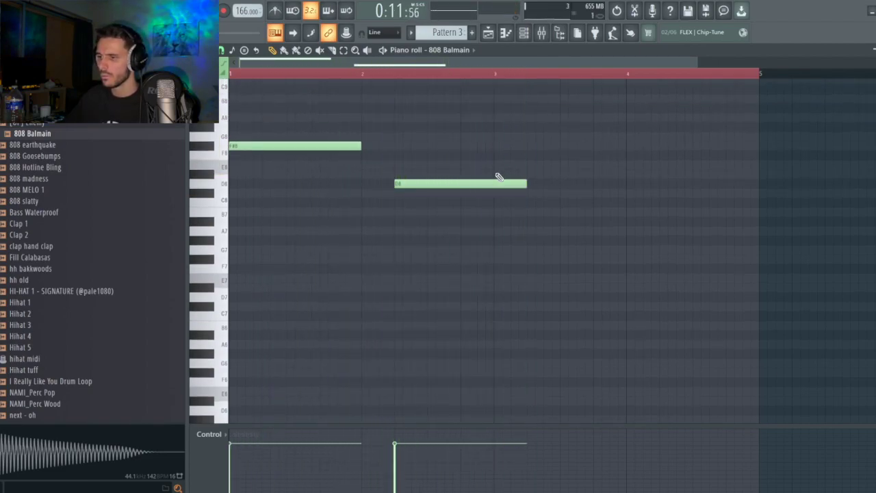
Add an E8 note filling bar 3 and shorten the D8 note so it ends where bar 3 begins
{"action": "left_click", "coordinate": [494, 167]}
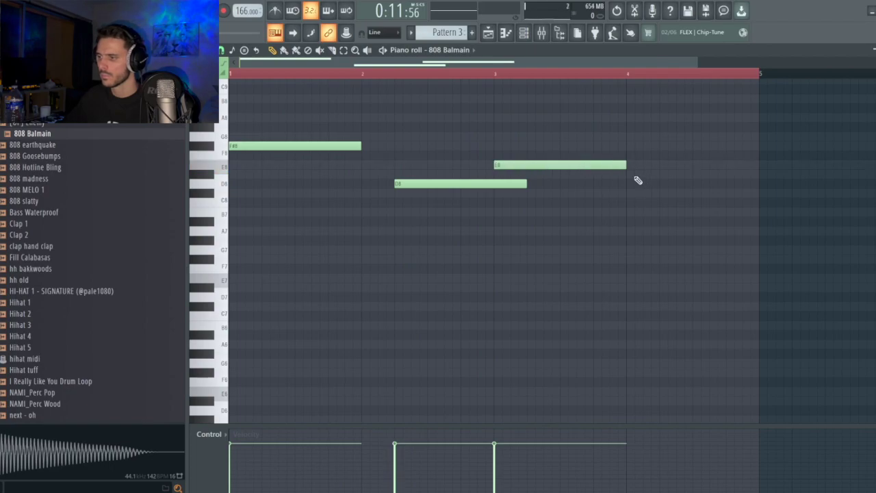
{"action": "key", "text": "space"}
{"action": "left_click_drag", "start_coordinate": [526, 184], "coordinate": [496, 198]}
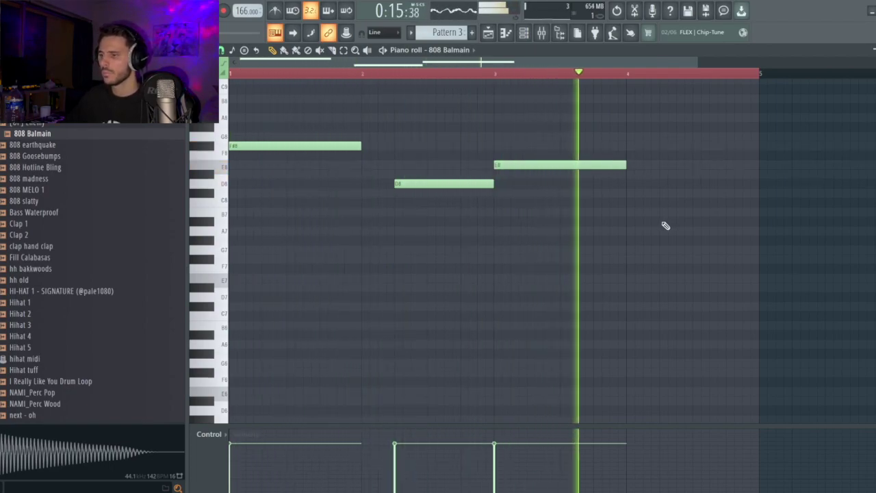
{"action": "key", "text": "space"}
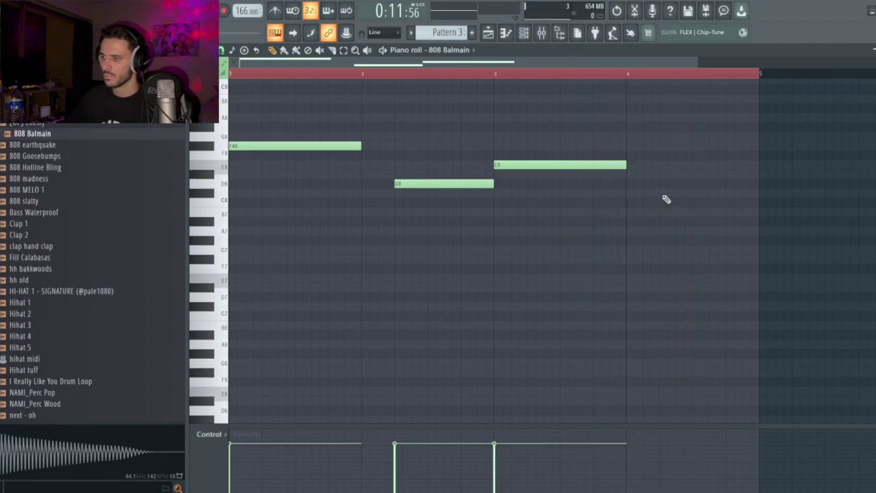
Add a C# note from beat 2 to the end of bar 4 and transpose all four notes down two octaves
{"action": "left_click", "coordinate": [661, 194]}
{"action": "key", "text": "space"}
{"action": "scroll", "coordinate": [662, 203], "scroll_direction": "up", "scroll_amount": 5}
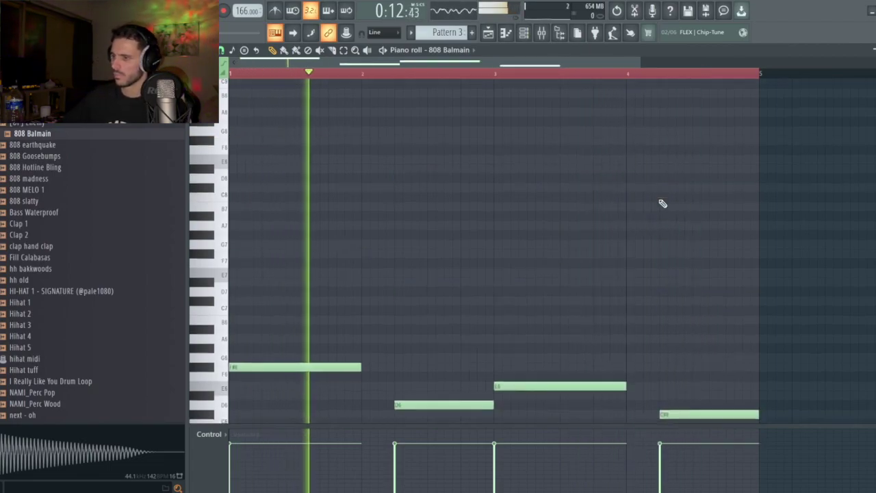
Return to the playlist and unmute Tracks 1, 3, 4, 5 and 6
{"action": "left_click", "coordinate": [507, 36]}
{"action": "left_click", "coordinate": [326, 256]}
{"action": "left_click", "coordinate": [326, 226]}
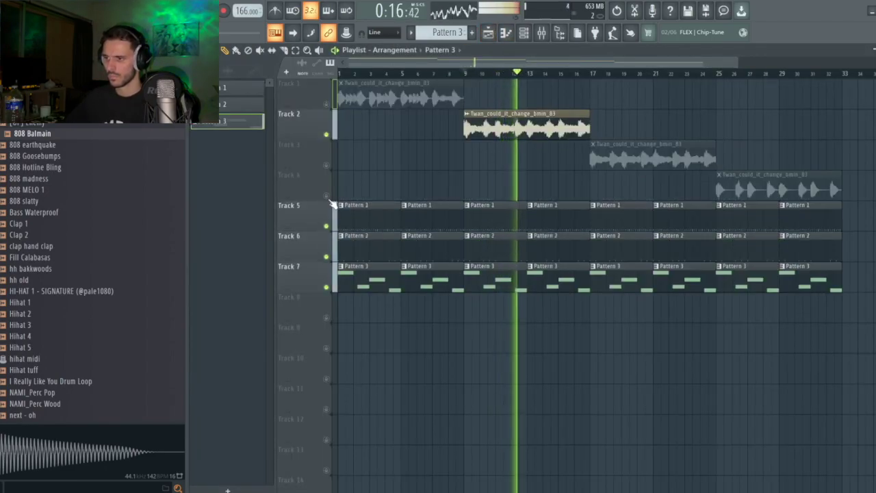
{"action": "left_click", "coordinate": [326, 104]}
{"action": "left_click", "coordinate": [326, 165]}
{"action": "left_click", "coordinate": [326, 196]}
Check the Track 1 melody clip's settings and the levels of Insert 1 and Master in the mixer
{"action": "double_click", "coordinate": [383, 100]}
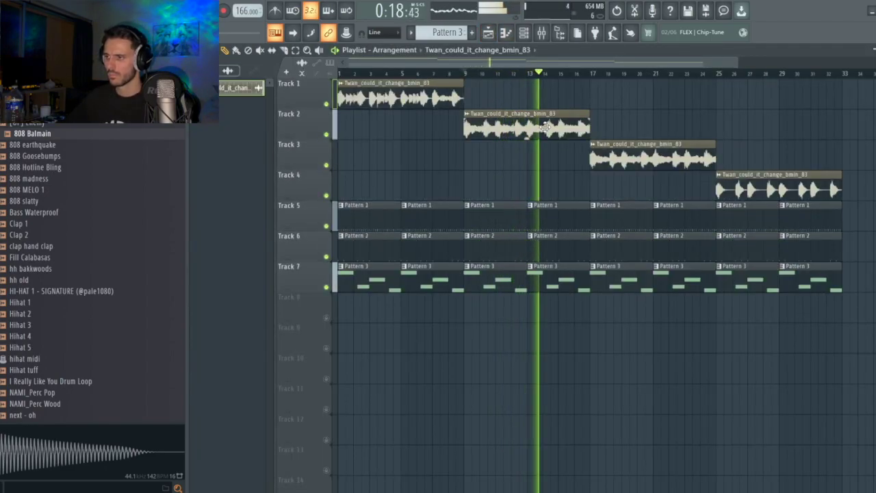
{"action": "right_click", "coordinate": [380, 155]}
{"action": "left_click", "coordinate": [392, 161]}
{"action": "key", "text": "Escape"}
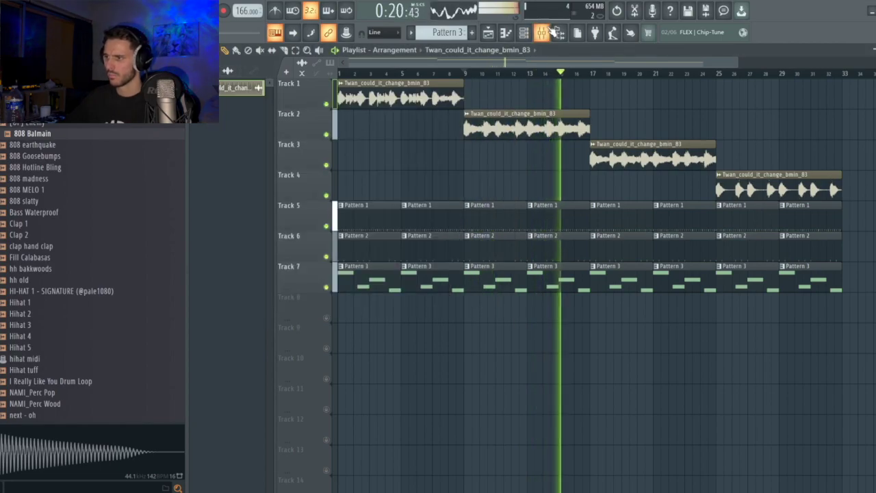
{"action": "key", "text": "F9"}
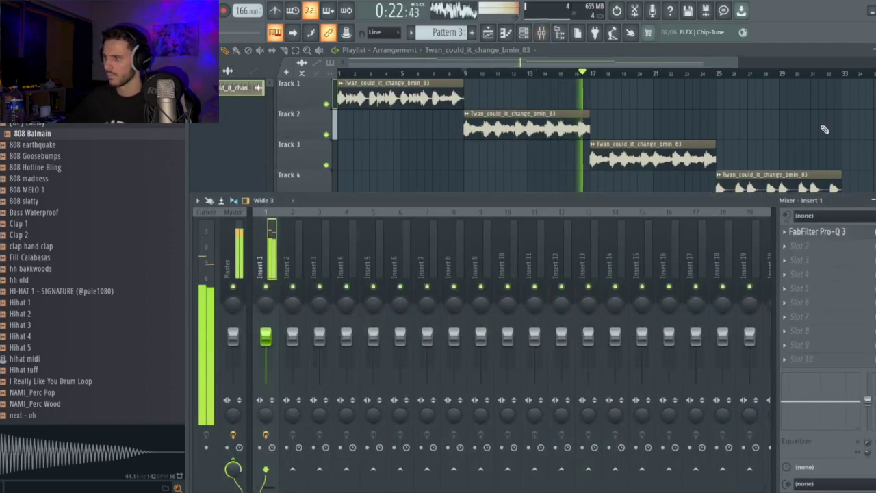
{"action": "key", "text": "F9"}
Inspect the low-cut band of the FabFilter Pro-Q 3 on Insert 1, then return to the 808 Balmain piano roll
{"action": "double_click", "coordinate": [616, 283]}
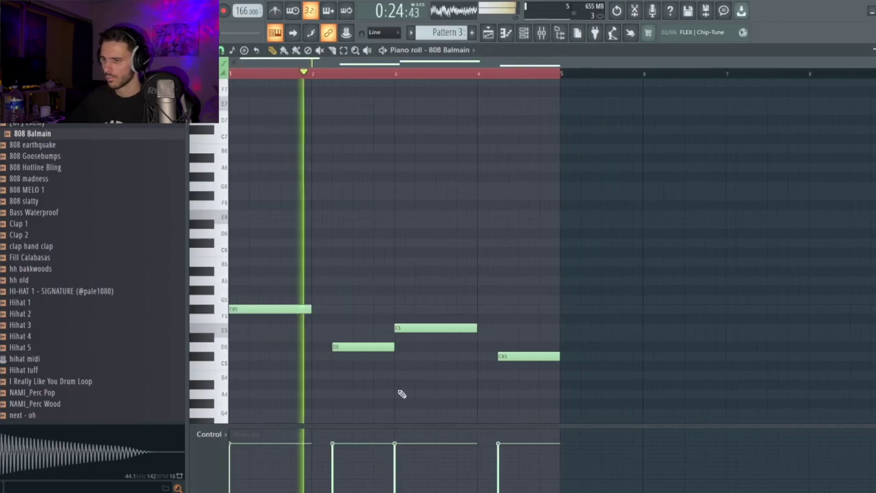
{"action": "left_click", "coordinate": [558, 34]}
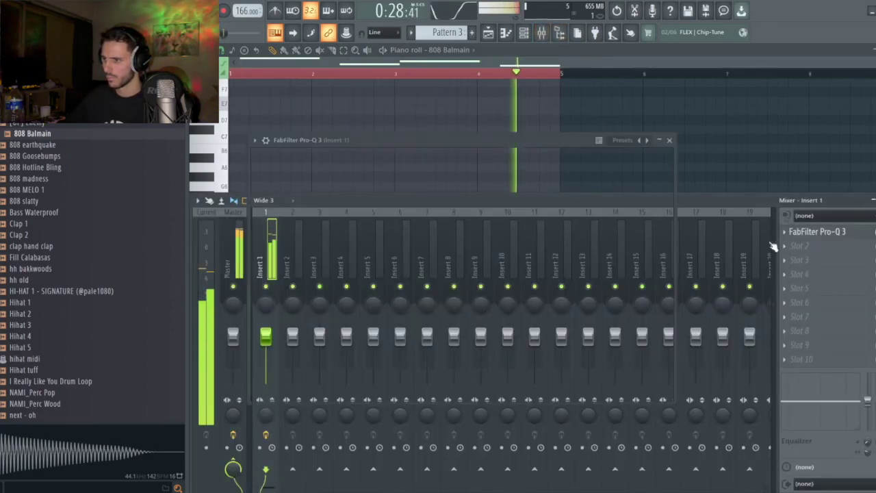
{"action": "left_click", "coordinate": [818, 233]}
{"action": "left_click", "coordinate": [794, 233]}
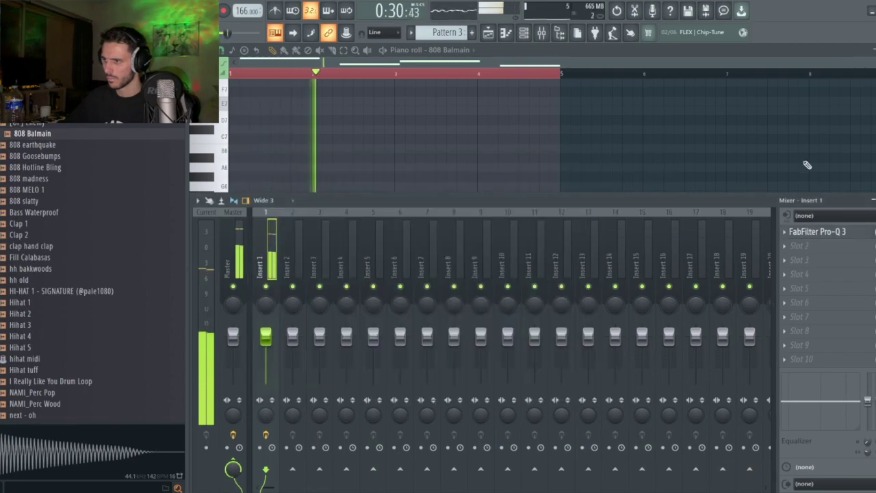
{"action": "key", "text": "F9"}
{"action": "left_click", "coordinate": [542, 32]}
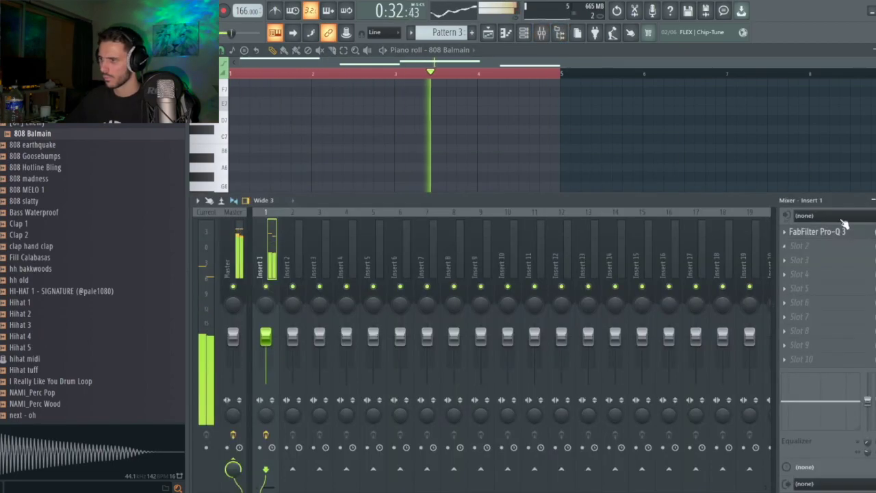
{"action": "left_click", "coordinate": [808, 237]}
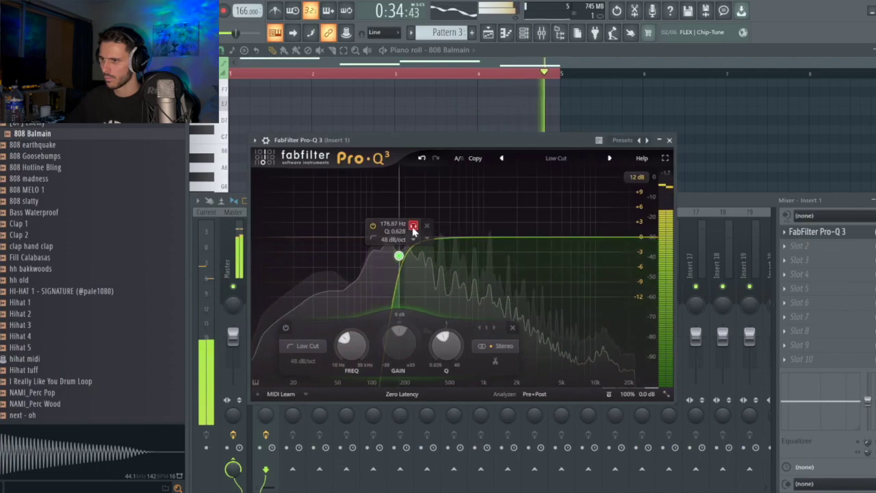
{"action": "left_click_drag", "start_coordinate": [423, 234], "coordinate": [425, 235]}
{"action": "left_click", "coordinate": [681, 151]}
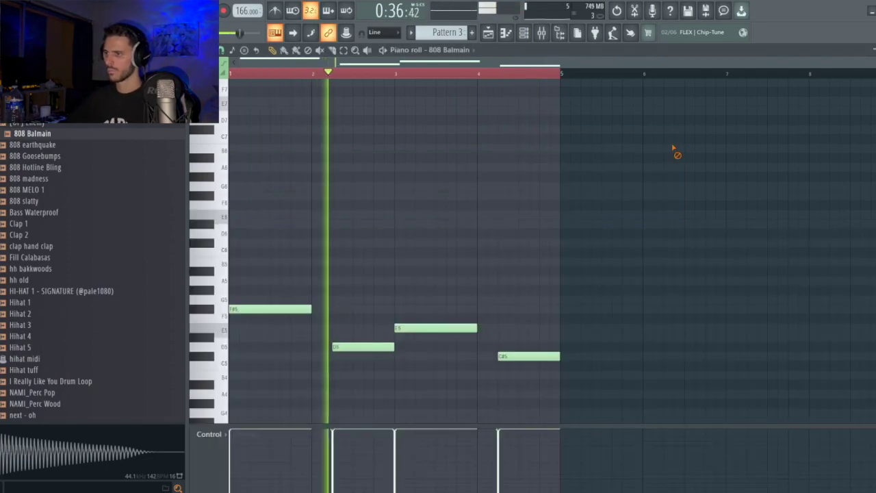
Shorten the F#5 note to end at beat 4 of bar 1 and add a second F#5 note reaching the D5 note
{"action": "left_click", "coordinate": [315, 317]}
{"action": "right_click", "coordinate": [322, 314]}
{"action": "left_click", "coordinate": [304, 309]}
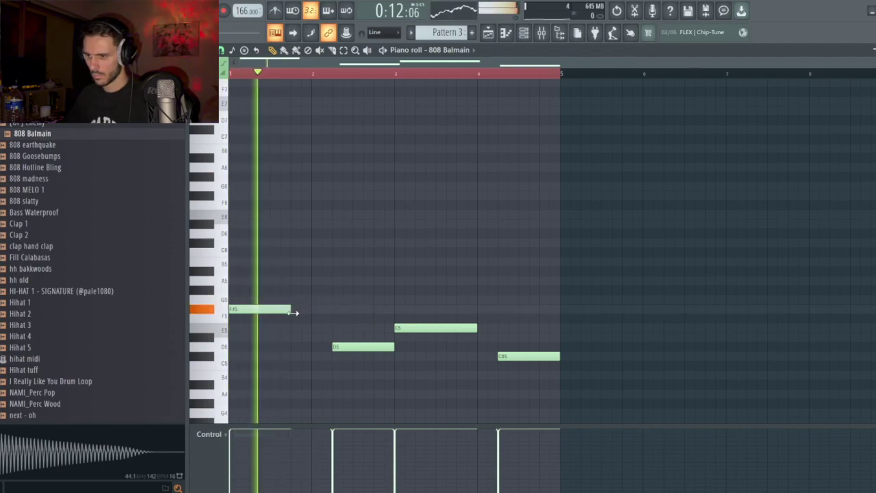
{"action": "left_click", "coordinate": [294, 311]}
{"action": "left_click_drag", "start_coordinate": [352, 310], "coordinate": [334, 309]}
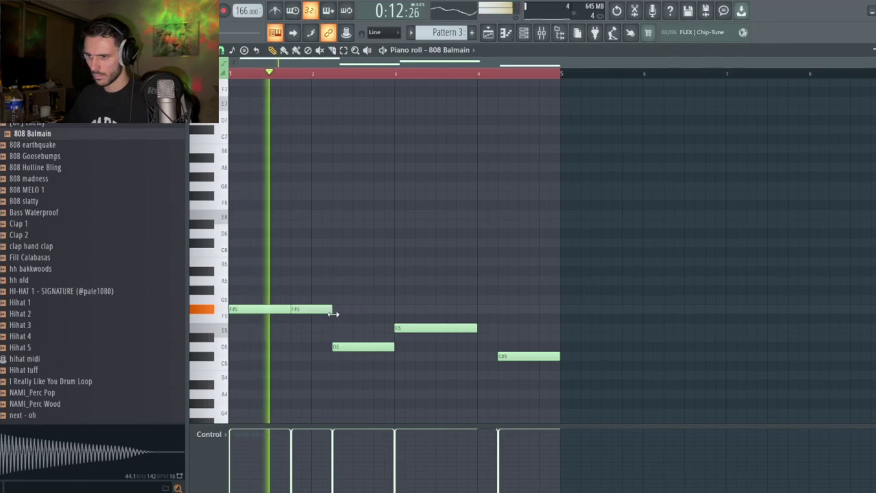
Add a short half-beat D5 repeat at the end of bar 2 and lengthen the E5 note up to the C#5 note
{"action": "mouse_move", "coordinate": [393, 347]}
{"action": "left_mouse_down"}
{"action": "mouse_move", "coordinate": [374, 347]}
{"action": "mouse_move", "coordinate": [398, 348]}
{"action": "mouse_move", "coordinate": [391, 349]}
{"action": "left_mouse_up"}
{"action": "left_click", "coordinate": [378, 349]}
{"action": "left_click", "coordinate": [395, 356]}
{"action": "right_click", "coordinate": [394, 354]}
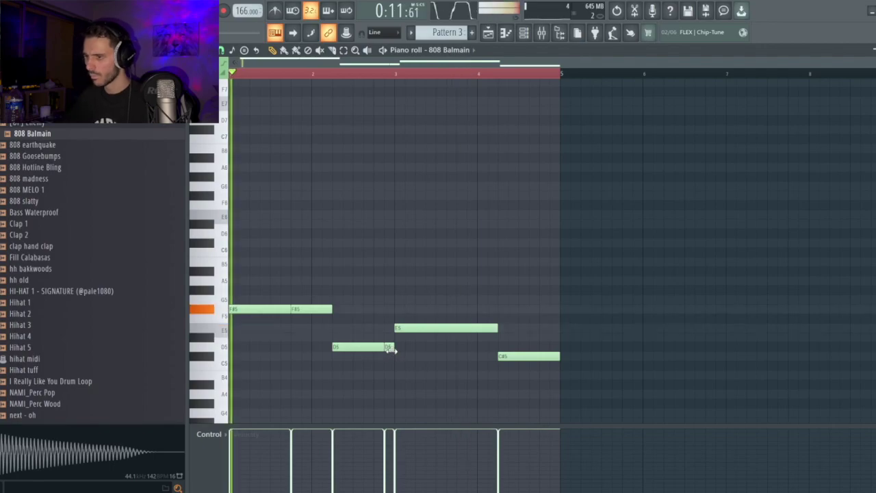
Slice the E5 note near the end of bar 3 and the C#5 note at beat 4 of bar 4
{"action": "left_click", "coordinate": [333, 50]}
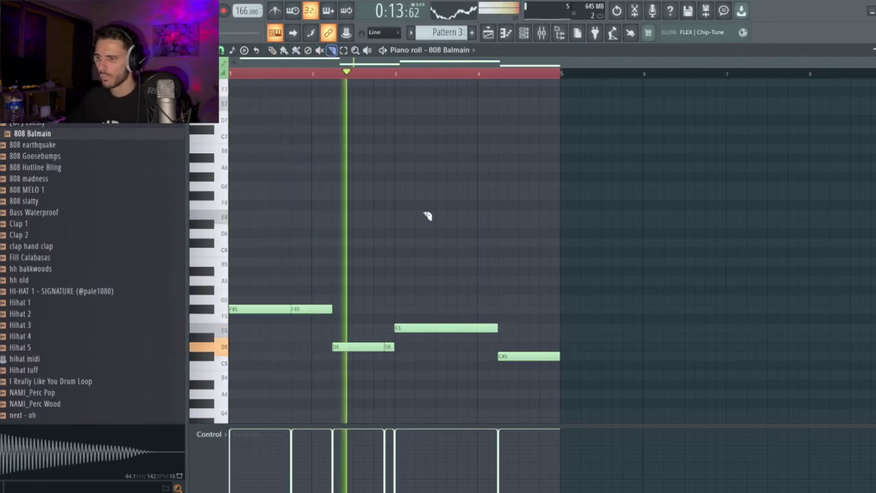
{"action": "left_click_drag", "start_coordinate": [466, 313], "coordinate": [467, 337]}
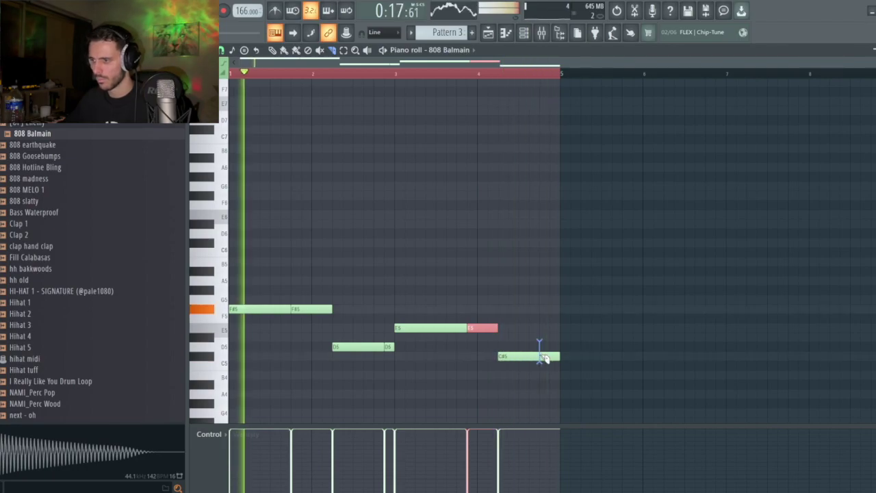
{"action": "left_click_drag", "start_coordinate": [541, 342], "coordinate": [540, 363]}
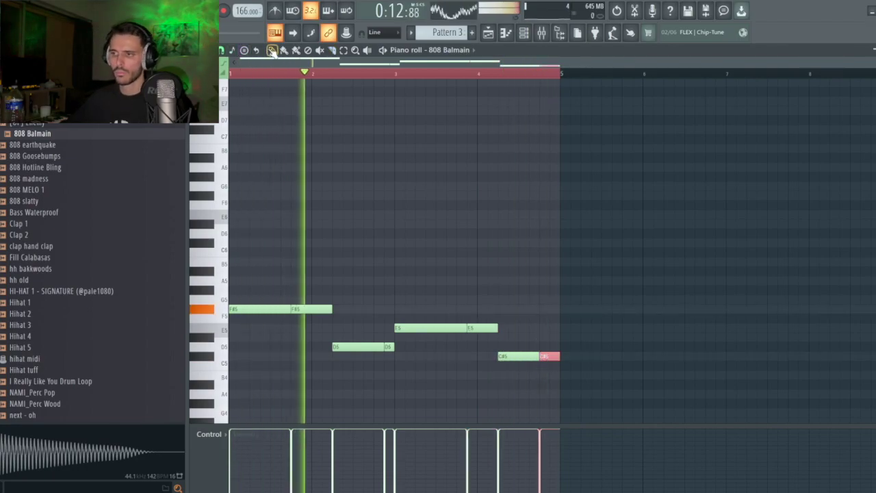
Return to the playlist and reopen the 808 Balmain notes from the Pattern 3 clip on Track 7
{"action": "key", "text": "F5"}
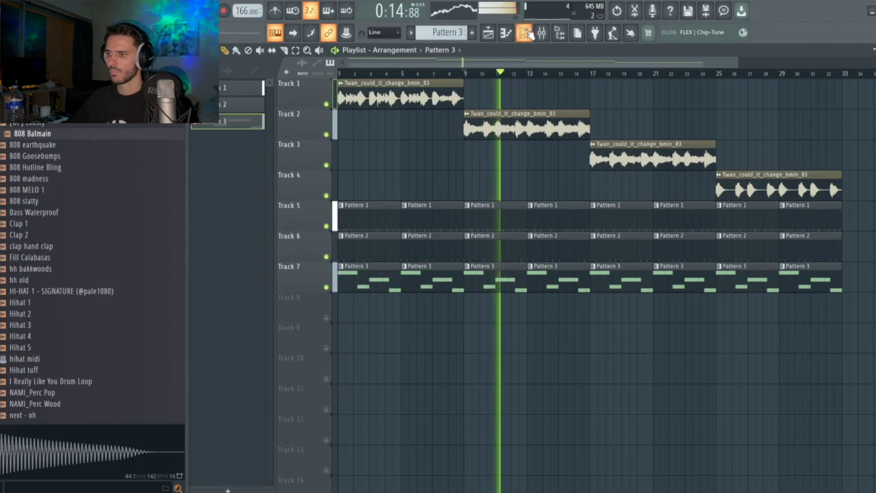
{"action": "left_click", "coordinate": [558, 32]}
{"action": "left_click", "coordinate": [564, 289]}
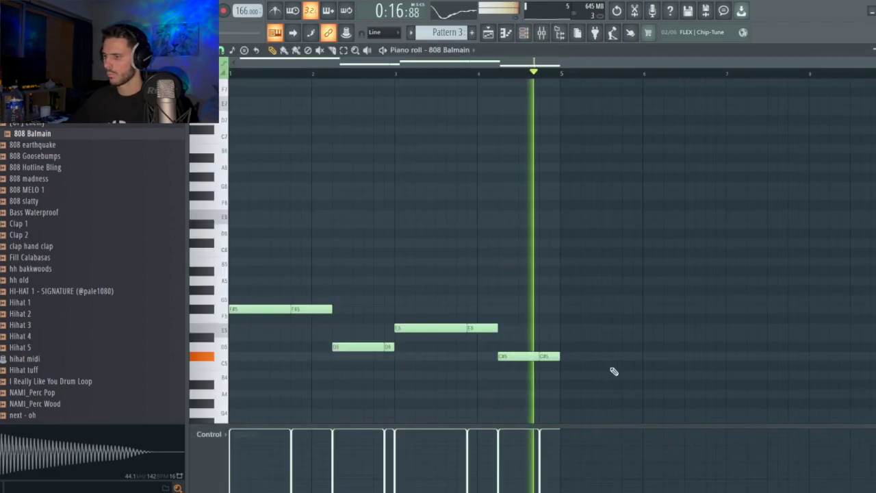
{"action": "left_click_drag", "start_coordinate": [539, 357], "coordinate": [556, 361]}
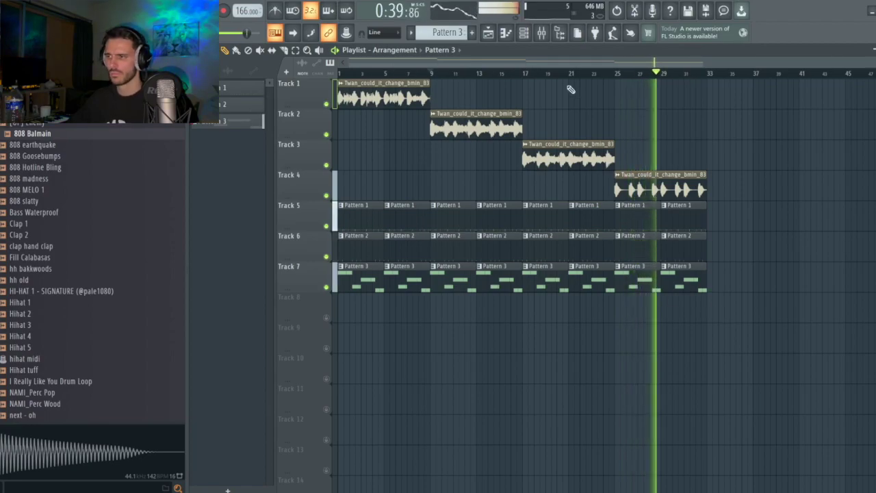
Delete the Pattern 1, 2 and 3 clips on Tracks 5 to 7 from bars 1 to 8 and restart playback
{"action": "key", "text": "F9"}
{"action": "key", "text": "F5"}
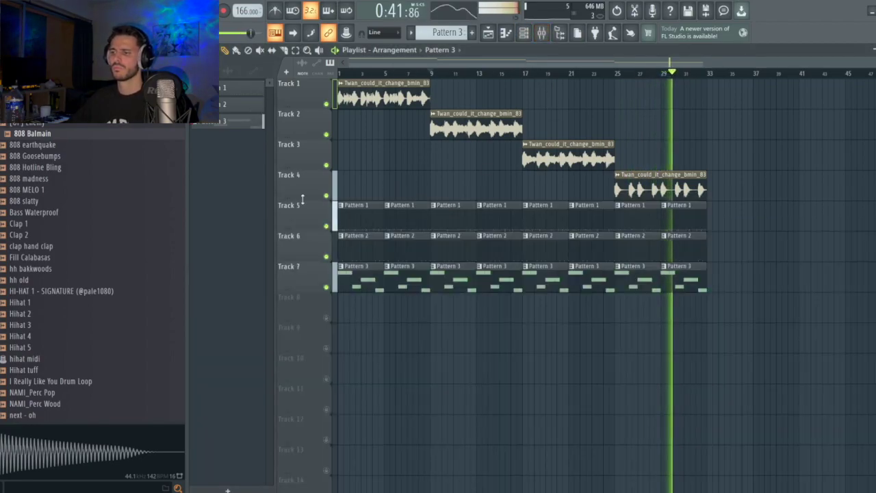
{"action": "left_click_drag", "start_coordinate": [415, 185], "coordinate": [349, 267]}
{"action": "key", "text": "space"}
{"action": "key", "text": "space"}
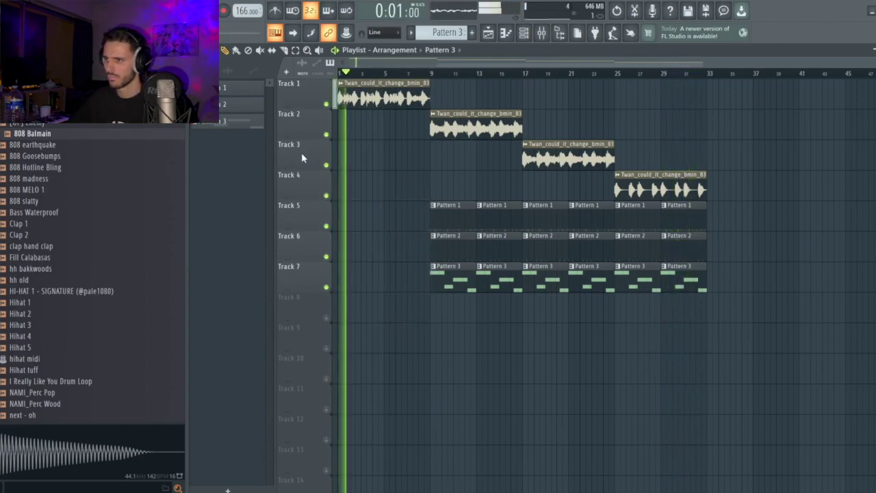
Delete the Pattern 2 and Pattern 3 clips from bars 9 to 16 and play from bar 8
{"action": "scroll", "coordinate": [302, 158], "scroll_direction": "up", "scroll_amount": 2}
{"action": "mouse_move", "coordinate": [548, 283]}
{"action": "left_mouse_down"}
{"action": "mouse_move", "coordinate": [493, 278]}
{"action": "mouse_move", "coordinate": [491, 243]}
{"action": "mouse_move", "coordinate": [548, 247]}
{"action": "left_mouse_up"}
{"action": "left_click", "coordinate": [452, 75]}
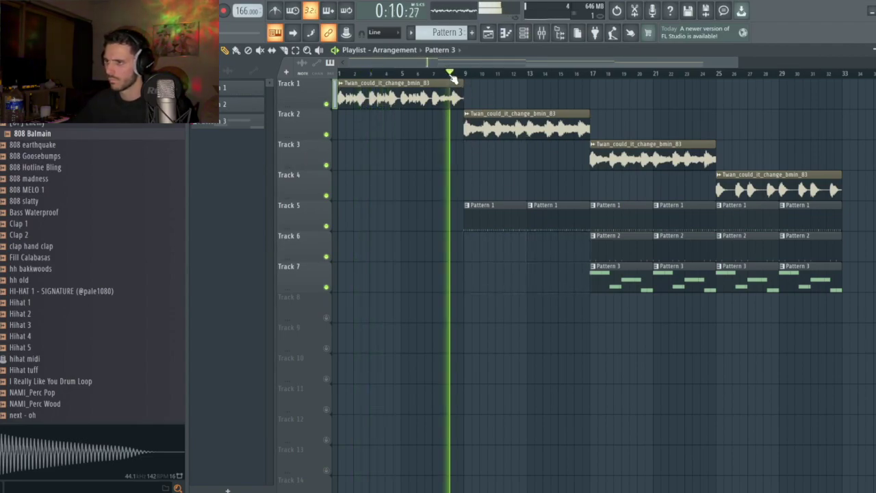
Create an automation clip for the mix level of the FabFilter Pro-Q 3 on Insert 1
{"action": "left_click", "coordinate": [541, 34]}
{"action": "right_click", "coordinate": [873, 232]}
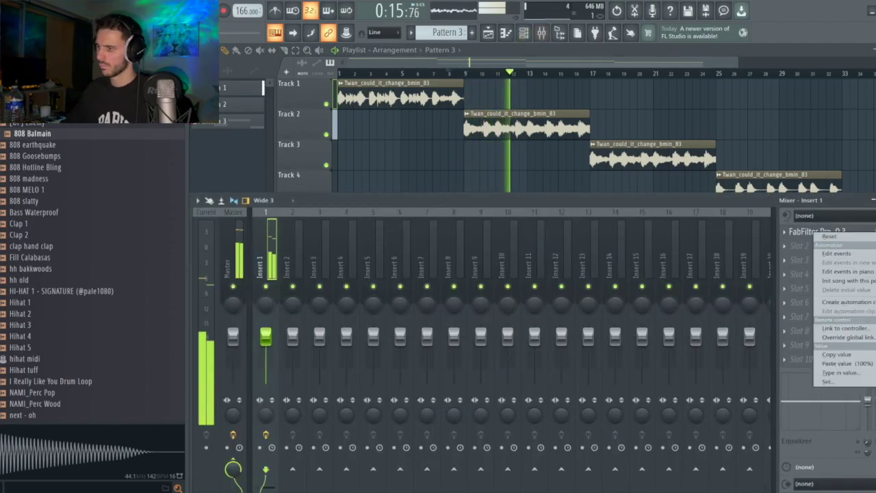
{"action": "left_click", "coordinate": [854, 304]}
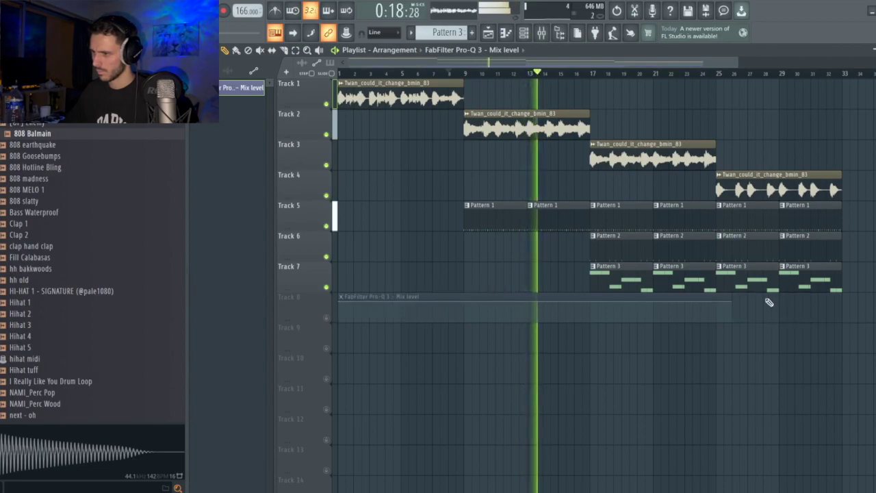
Extend the mix-level automation clip to bar 53 and drop its level to zero only between bars 9 and 17
{"action": "scroll", "coordinate": [780, 306], "scroll_direction": "down", "scroll_amount": 3}
{"action": "left_click_drag", "start_coordinate": [618, 294], "coordinate": [873, 301]}
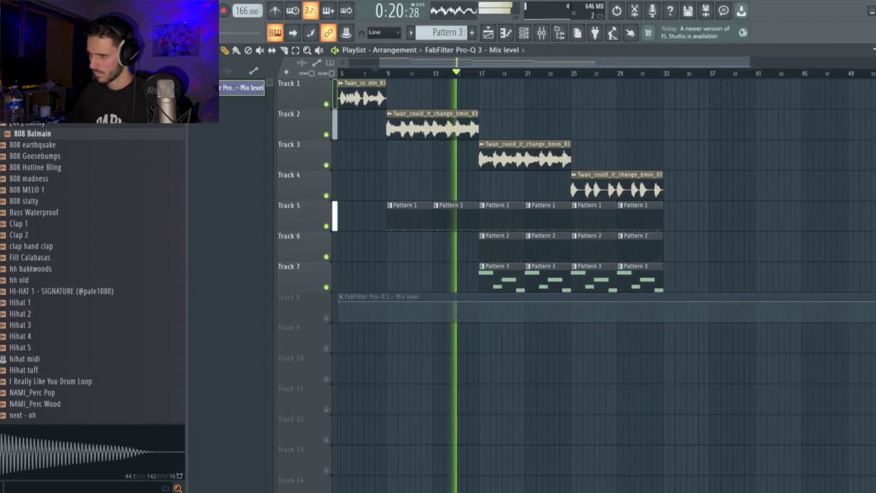
{"action": "scroll", "coordinate": [482, 347], "scroll_direction": "down", "scroll_amount": 2}
{"action": "left_click_drag", "start_coordinate": [410, 301], "coordinate": [411, 354]}
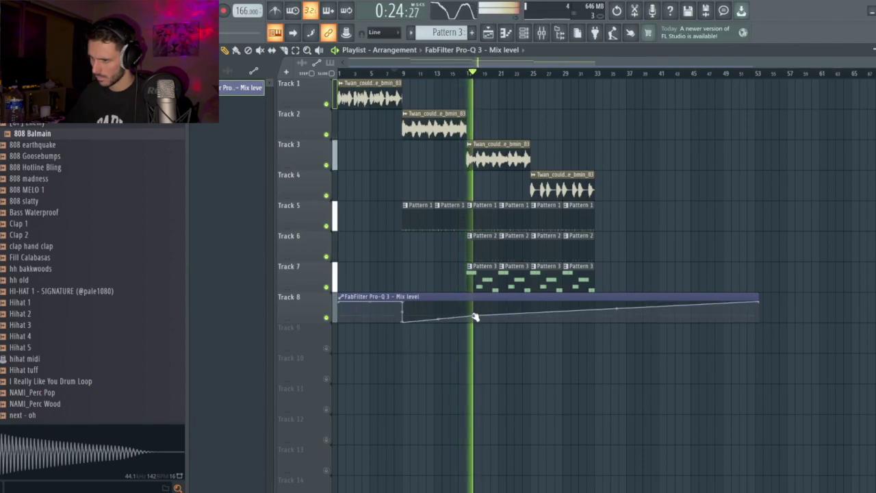
{"action": "left_click_drag", "start_coordinate": [467, 320], "coordinate": [469, 303]}
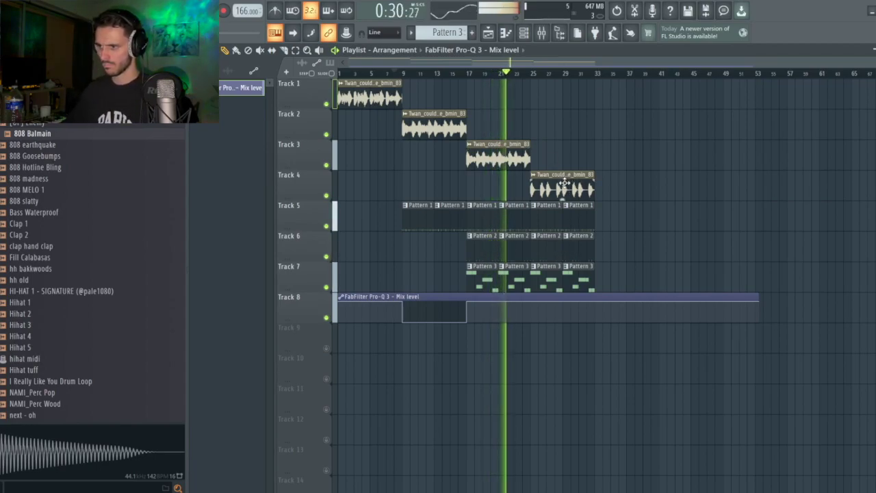
Arrange the melody with Track 3 filling bars 17 to 32 and Track 4 bars 33 to 40, and duplicate the Track 5 to 7 patterns beneath it
{"action": "left_click_drag", "start_coordinate": [564, 184], "coordinate": [668, 147]}
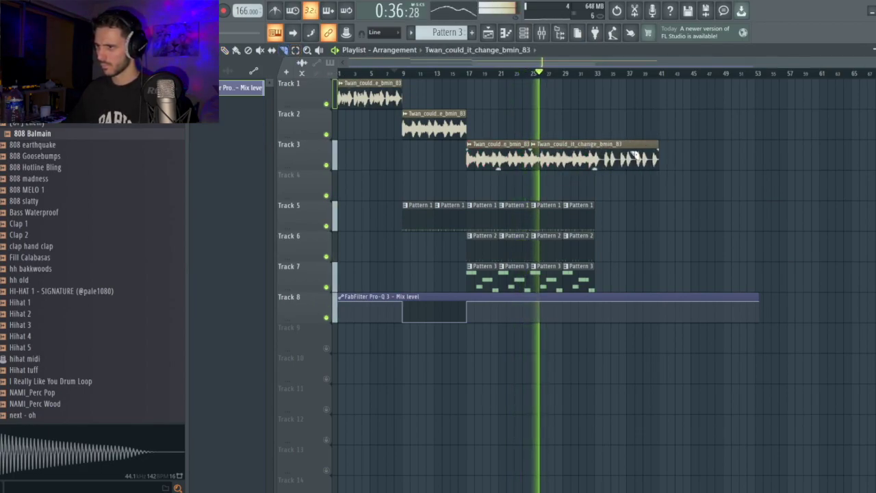
{"action": "left_click_drag", "start_coordinate": [614, 158], "coordinate": [532, 293]}
{"action": "key", "text": "ctrl+b"}
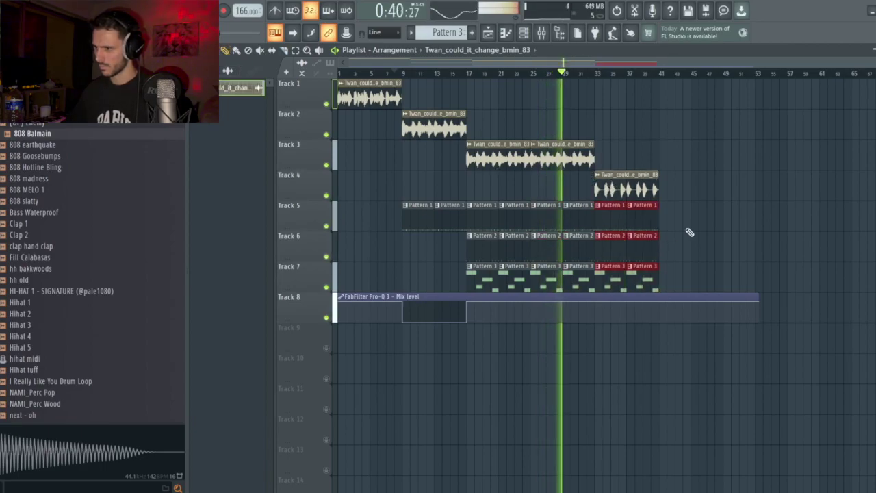
Make the Pattern 1 clip at bar 33 unique, open it in the channel rack and copy the Hihat 3 steps
{"action": "scroll", "coordinate": [665, 244], "scroll_direction": "up", "scroll_amount": 2}
{"action": "left_click", "coordinate": [561, 205]}
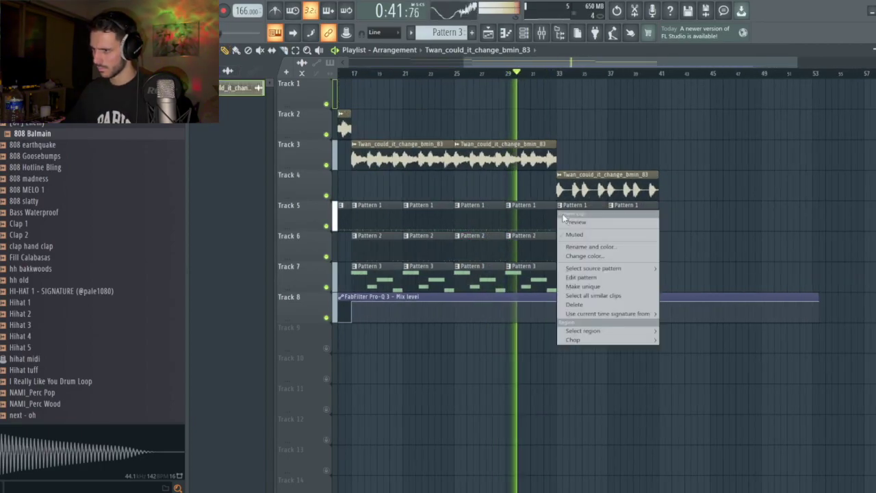
{"action": "left_click", "coordinate": [598, 287]}
{"action": "double_click", "coordinate": [577, 206]}
{"action": "right_click", "coordinate": [305, 157]}
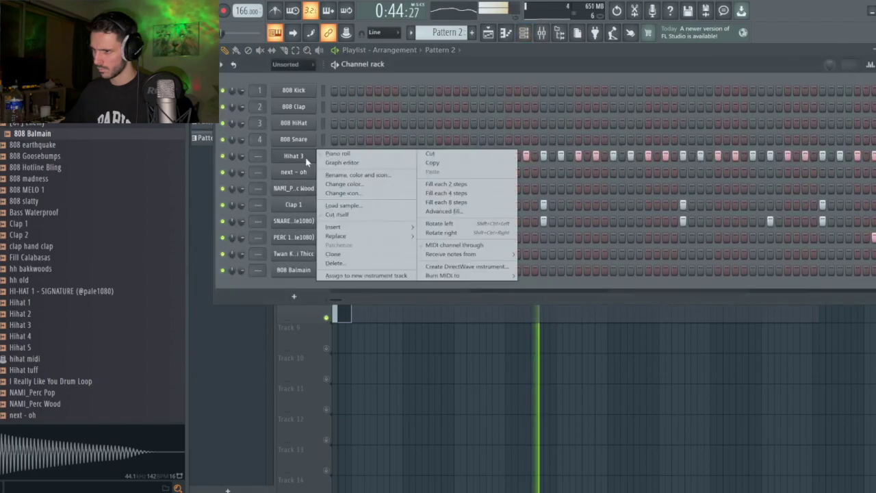
{"action": "left_click", "coordinate": [455, 164]}
Trim the Pattern 2 clip at bar 33 on Track 5 to two bars and follow it with a two-bar Pattern 1 clip
{"action": "left_click", "coordinate": [600, 205]}
{"action": "left_click_drag", "start_coordinate": [598, 206], "coordinate": [581, 206]}
{"action": "left_click_drag", "start_coordinate": [636, 209], "coordinate": [609, 219]}
{"action": "left_click", "coordinate": [605, 204]}
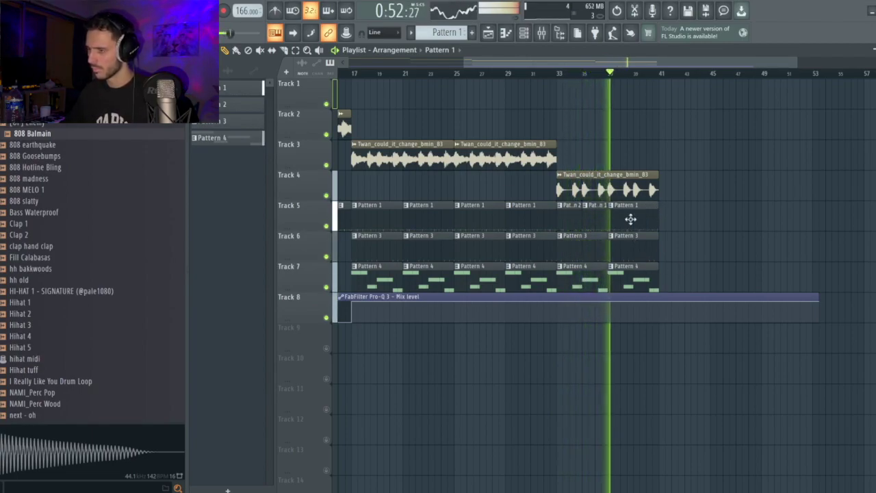
Duplicate the Track 4 melody, the Track 5 Pattern 1 clips and the Track 7 Pattern 4 clips over bars 41 to 48
{"action": "left_click_drag", "start_coordinate": [612, 176], "coordinate": [714, 176]}
{"action": "left_click", "coordinate": [639, 221]}
{"action": "key", "text": "ctrl+b"}
{"action": "key", "text": "ctrl+b"}
{"action": "left_click", "coordinate": [639, 288]}
{"action": "key", "text": "ctrl+b"}
{"action": "left_click", "coordinate": [812, 256]}
Extend the FabFilter Pro-Q 3 mix-level automation clip on Track 8 beyond bar 53
{"action": "scroll", "coordinate": [795, 295], "scroll_direction": "down", "scroll_amount": 3, "text": "ctrl"}
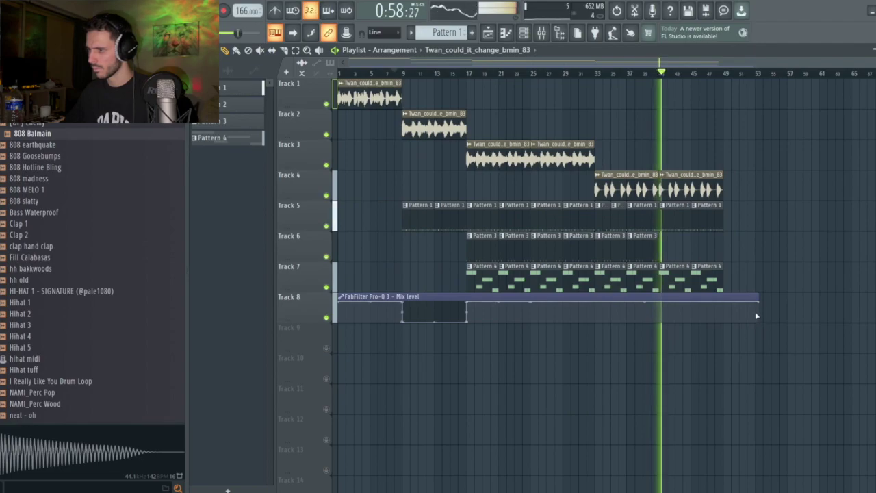
{"action": "left_click_drag", "start_coordinate": [757, 298], "coordinate": [827, 297]}
{"action": "scroll", "coordinate": [581, 309], "scroll_direction": "up", "scroll_amount": 2, "text": "ctrl"}
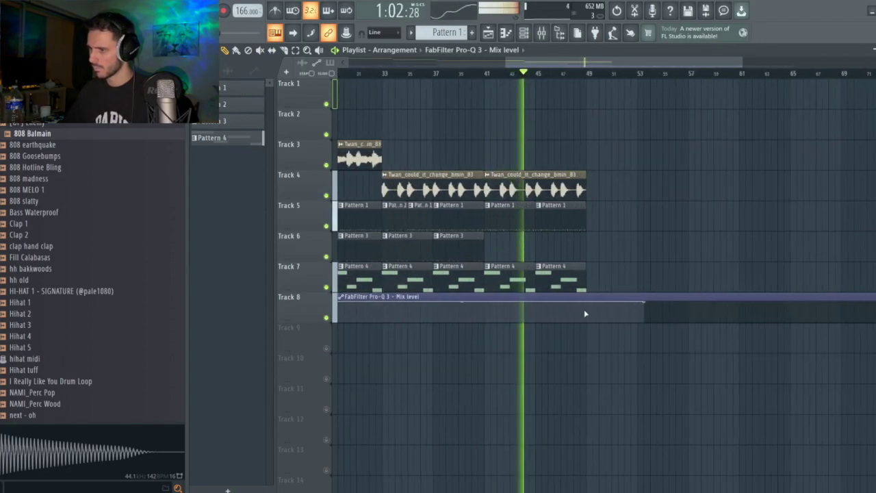
{"action": "scroll", "coordinate": [579, 264], "scroll_direction": "down", "scroll_amount": 1, "text": "ctrl"}
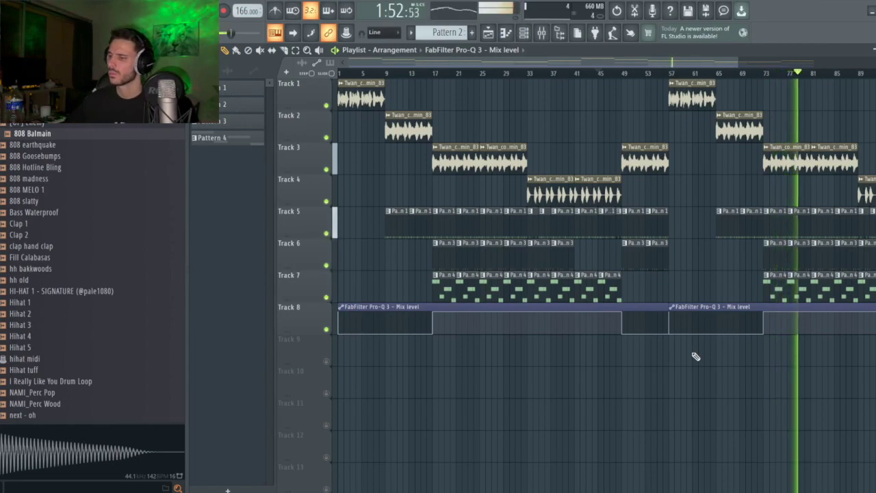
{"action": "scroll", "coordinate": [348, 337], "scroll_direction": "down", "scroll_amount": 2}
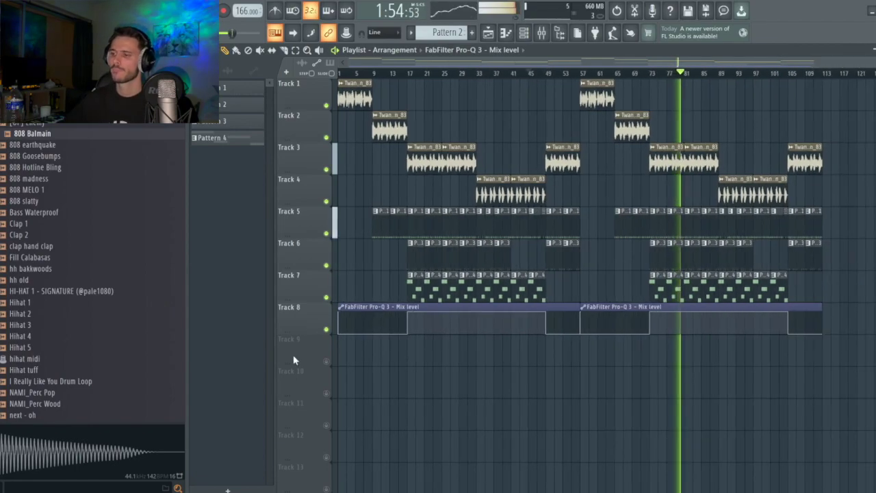